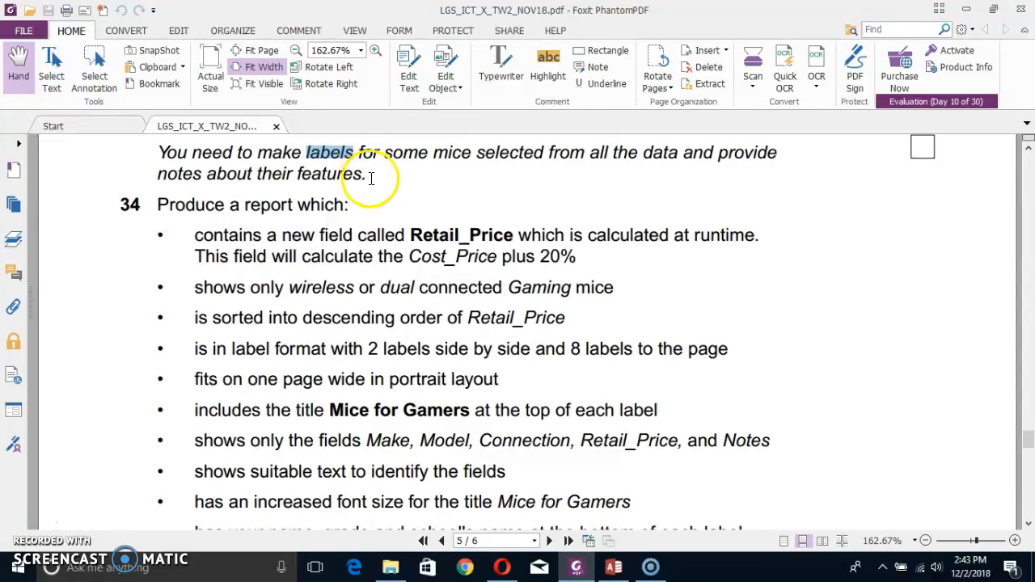
Examine the introductions of tasks 31 and 34 in the exam paper to compare which kind of report each requires.
{"action": "left_click_drag", "start_coordinate": [164, 150], "coordinate": [365, 173]}
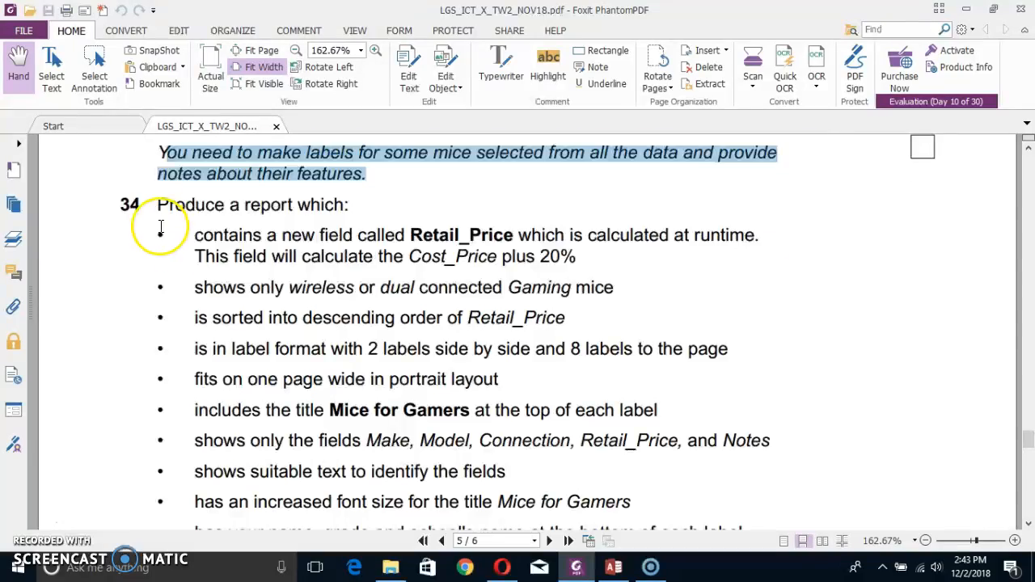
{"action": "scroll", "coordinate": [161, 226], "scroll_direction": "up", "scroll_amount": 8}
{"action": "scroll", "coordinate": [161, 227], "scroll_direction": "up", "scroll_amount": 2}
{"action": "scroll", "coordinate": [157, 230], "scroll_direction": "down", "scroll_amount": 3}
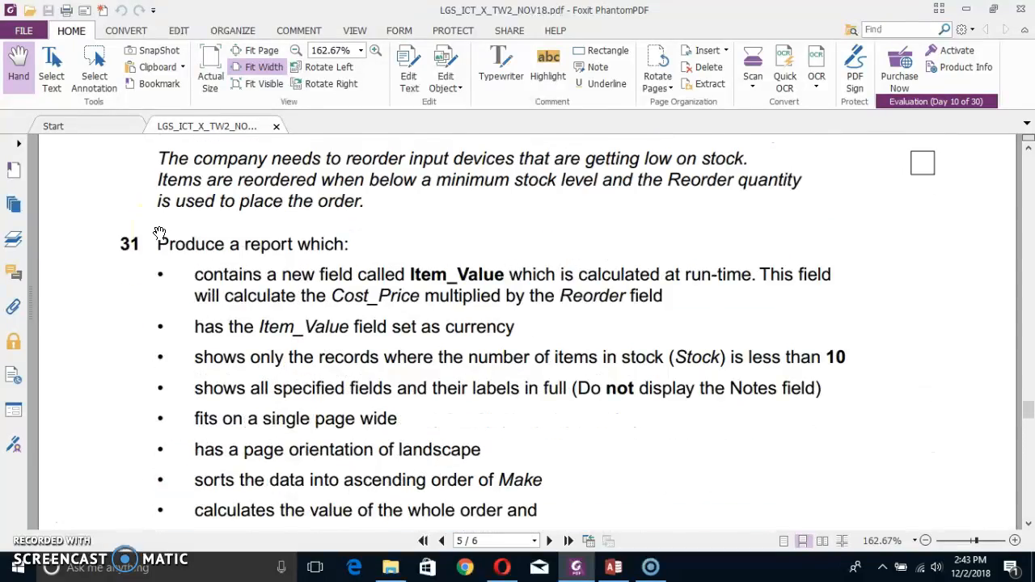
{"action": "scroll", "coordinate": [161, 227], "scroll_direction": "up", "scroll_amount": 2}
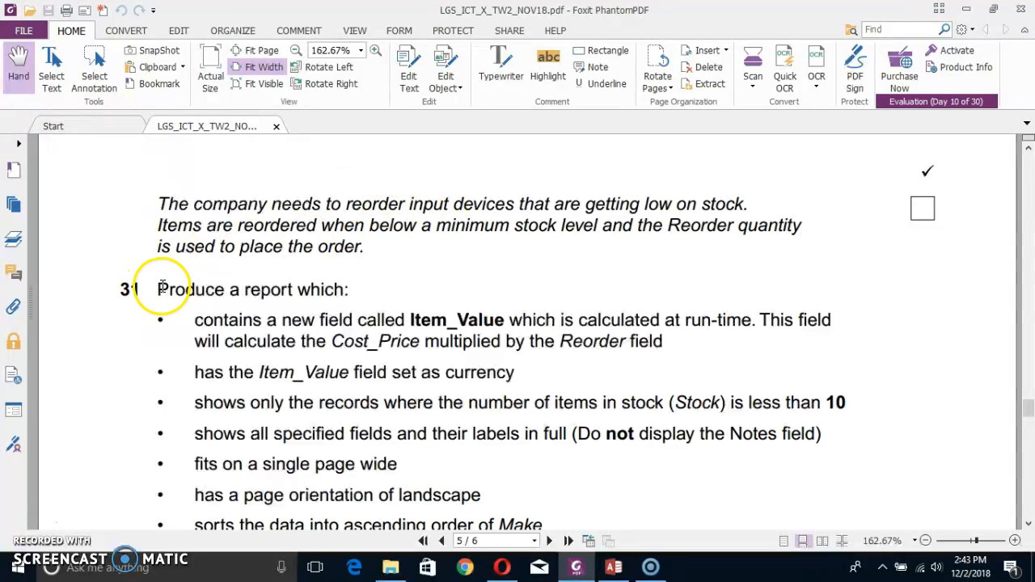
{"action": "left_click_drag", "start_coordinate": [159, 288], "coordinate": [356, 291]}
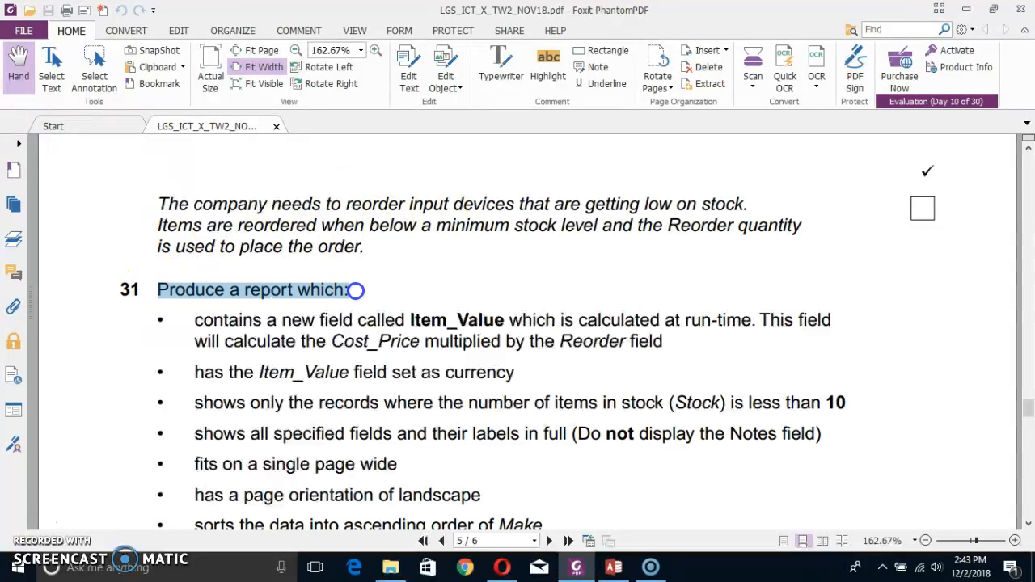
{"action": "left_click_drag", "start_coordinate": [145, 202], "coordinate": [357, 234]}
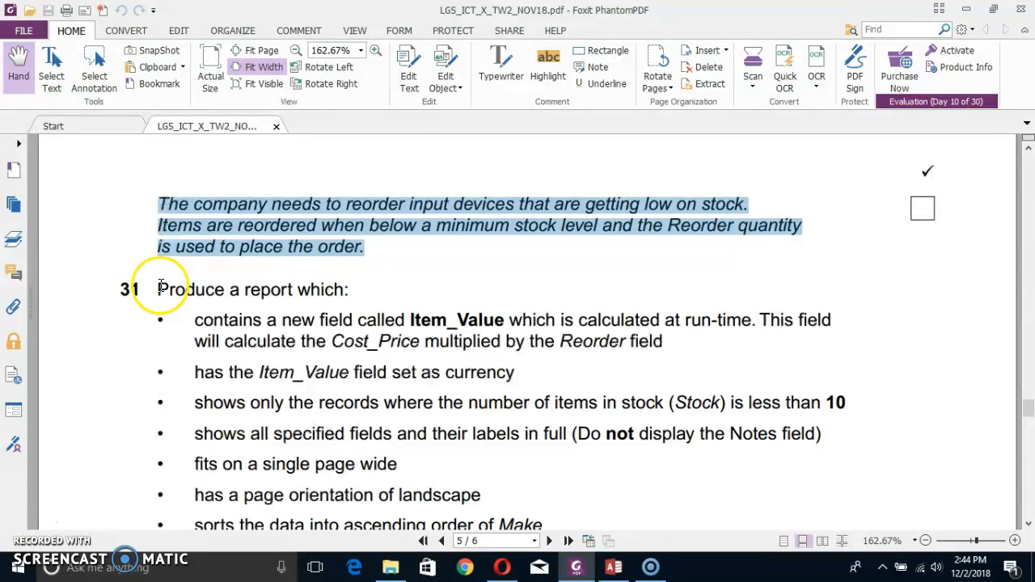
{"action": "scroll", "coordinate": [154, 291], "scroll_direction": "down", "scroll_amount": 5}
{"action": "scroll", "coordinate": [175, 305], "scroll_direction": "down", "scroll_amount": 4}
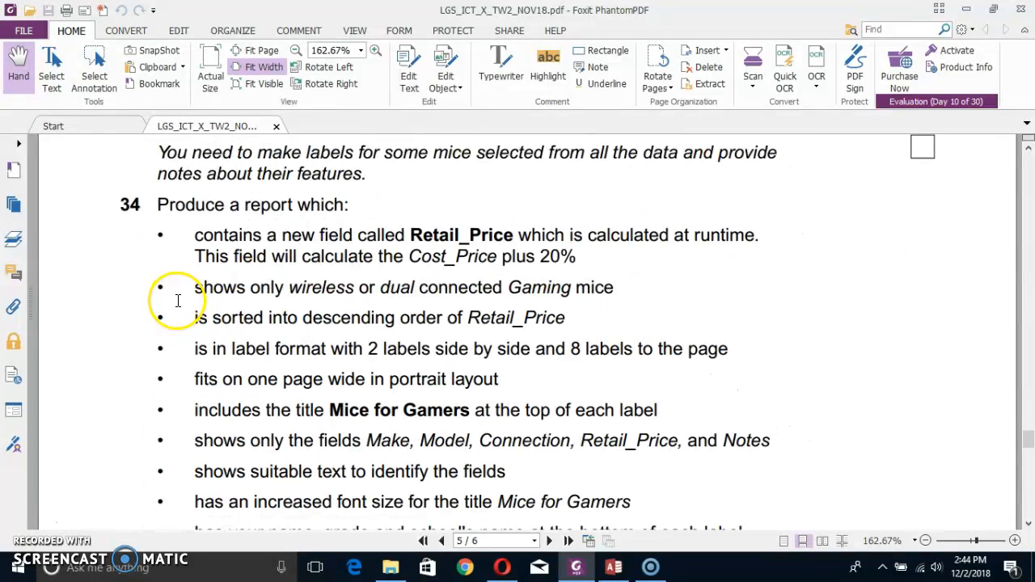
{"action": "left_click_drag", "start_coordinate": [160, 150], "coordinate": [368, 174]}
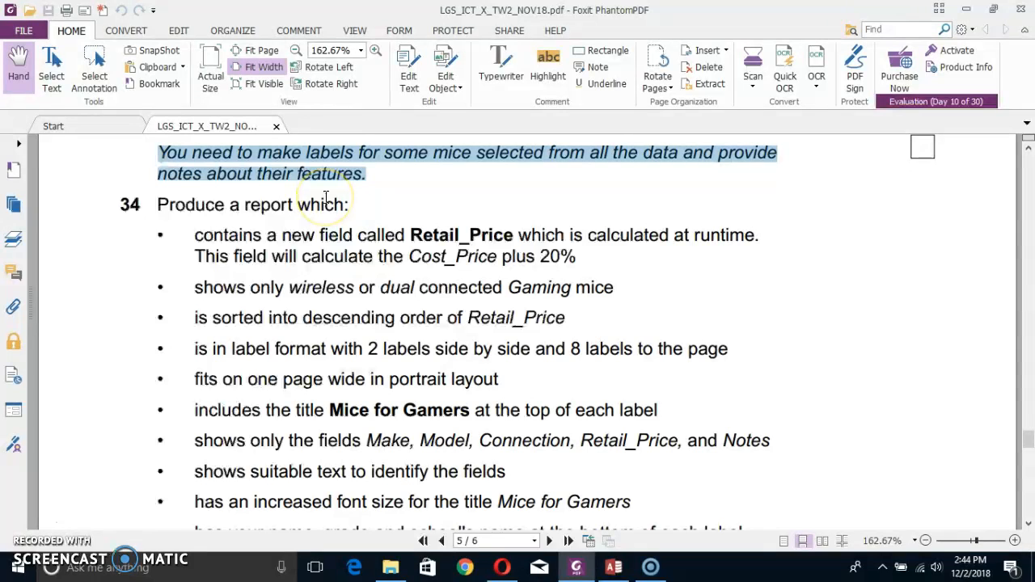
{"action": "left_click", "coordinate": [349, 207]}
Highlight the task 34 requirements for the Retail_Price calculation, the wireless or dual Gaming mice filter, and the descending sort.
{"action": "scroll", "coordinate": [354, 227], "scroll_direction": "down", "scroll_amount": 1}
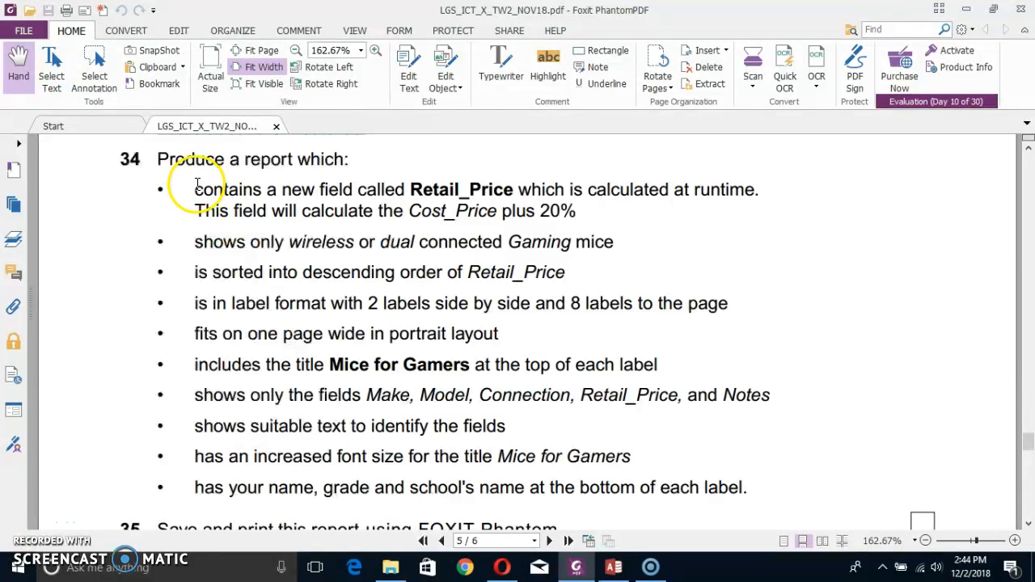
{"action": "left_click_drag", "start_coordinate": [195, 189], "coordinate": [578, 210]}
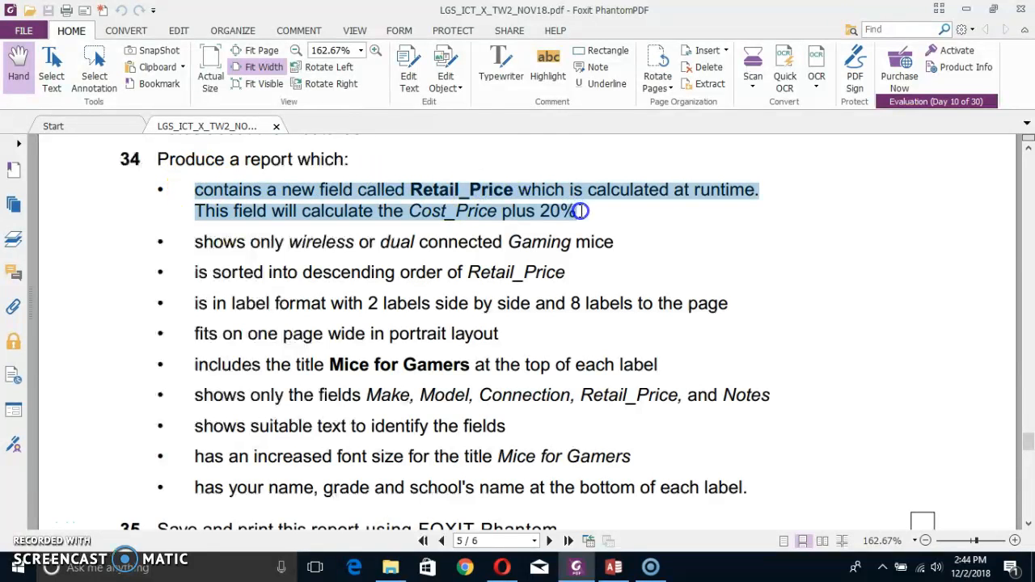
{"action": "left_click", "coordinate": [548, 61]}
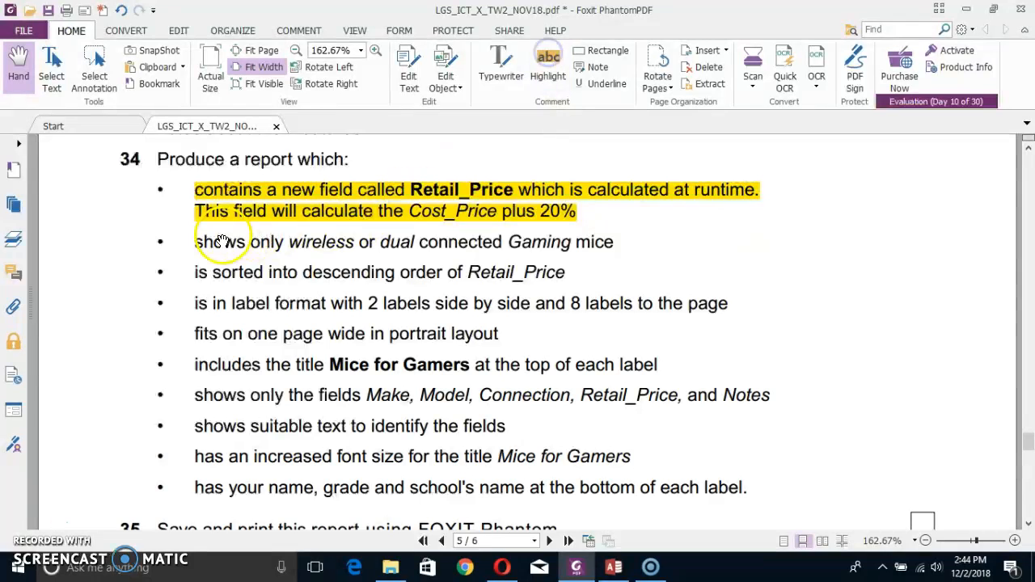
{"action": "left_click_drag", "start_coordinate": [191, 241], "coordinate": [587, 248]}
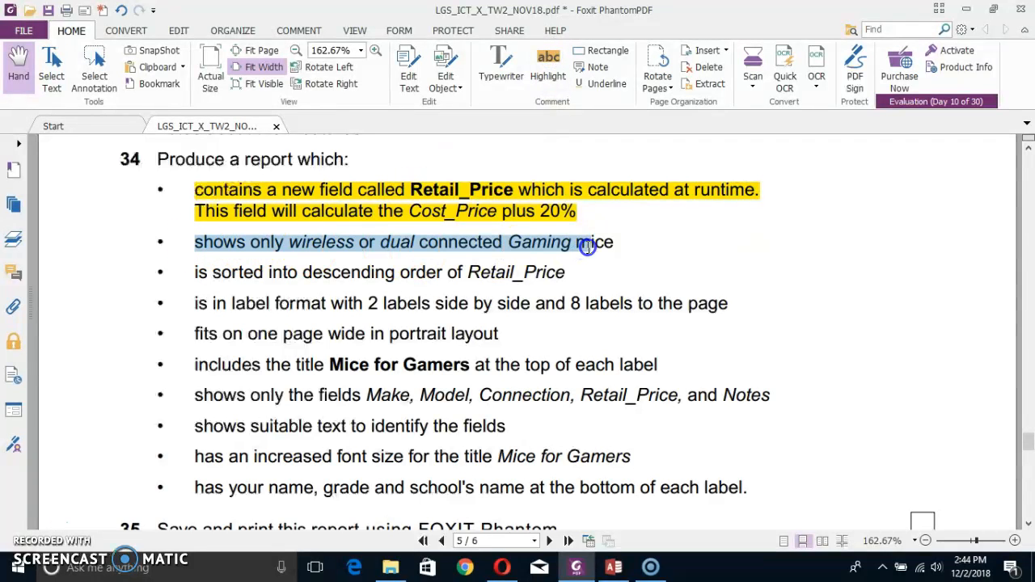
{"action": "left_click", "coordinate": [548, 66]}
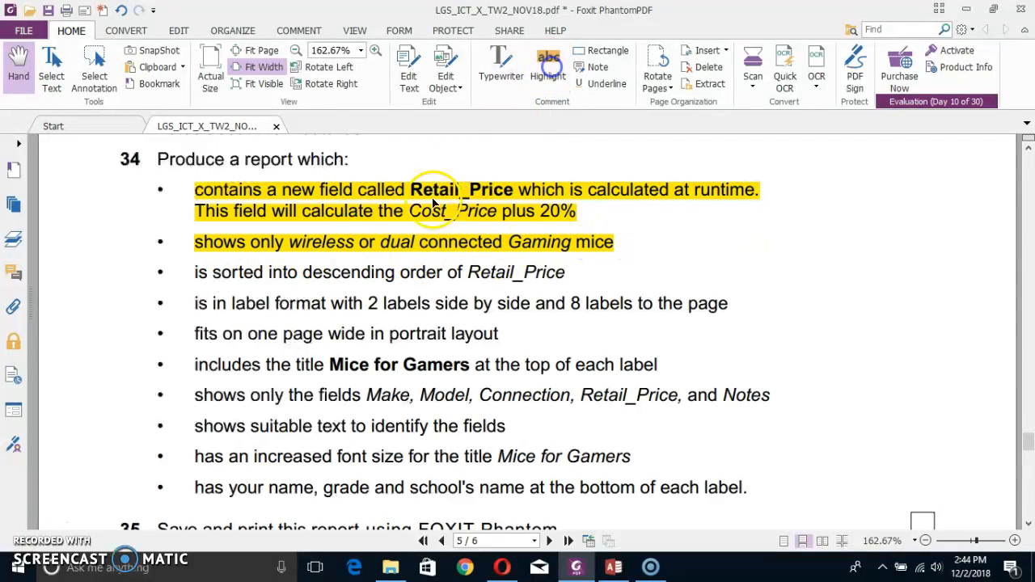
{"action": "left_click_drag", "start_coordinate": [188, 272], "coordinate": [569, 280]}
{"action": "left_click", "coordinate": [548, 66]}
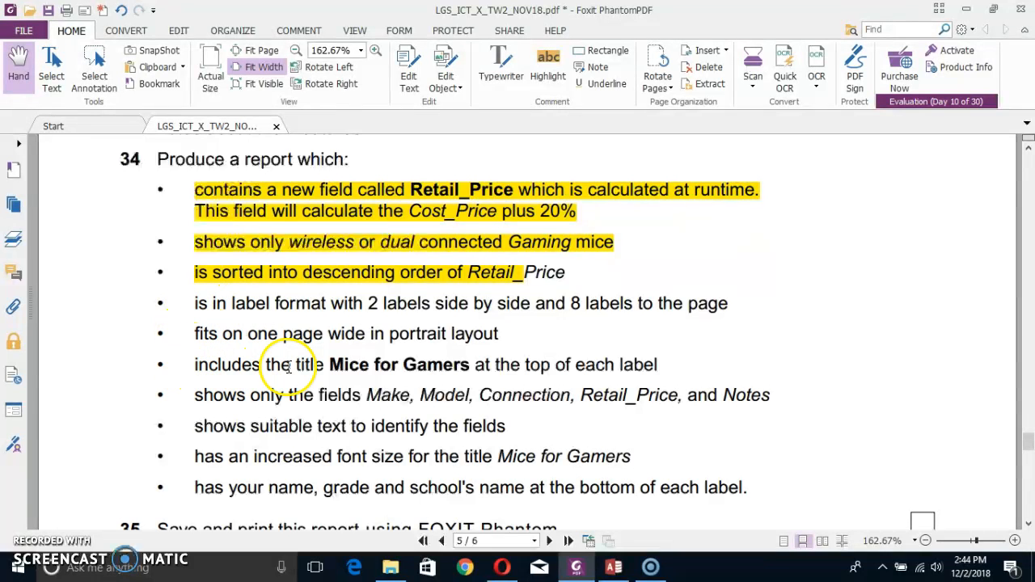
Highlight the task 34 requirement to show only the fields Make, Model, Connection, Retail_Price, and Notes.
{"action": "scroll", "coordinate": [288, 368], "scroll_direction": "down", "scroll_amount": 1}
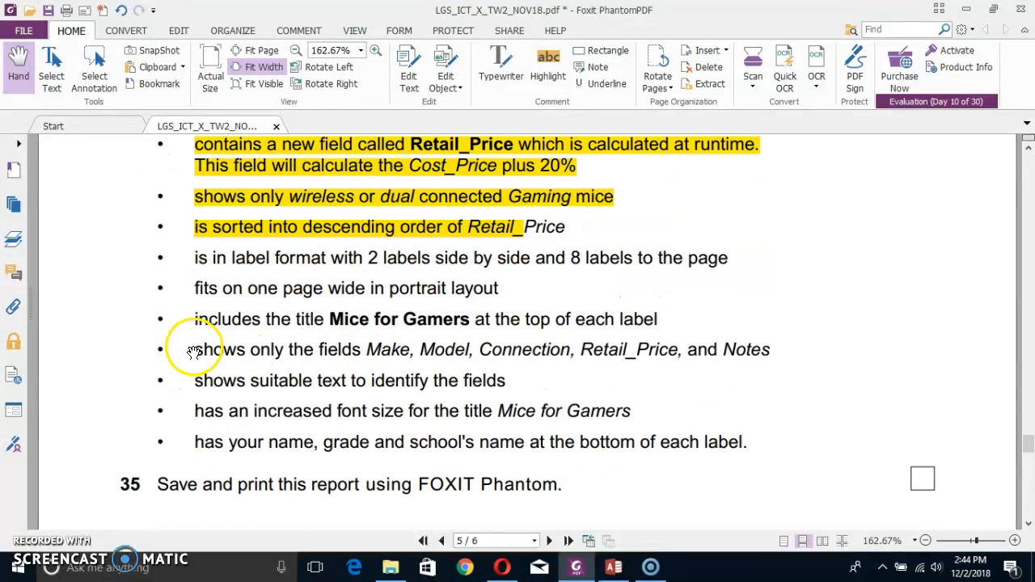
{"action": "left_click_drag", "start_coordinate": [194, 347], "coordinate": [748, 348]}
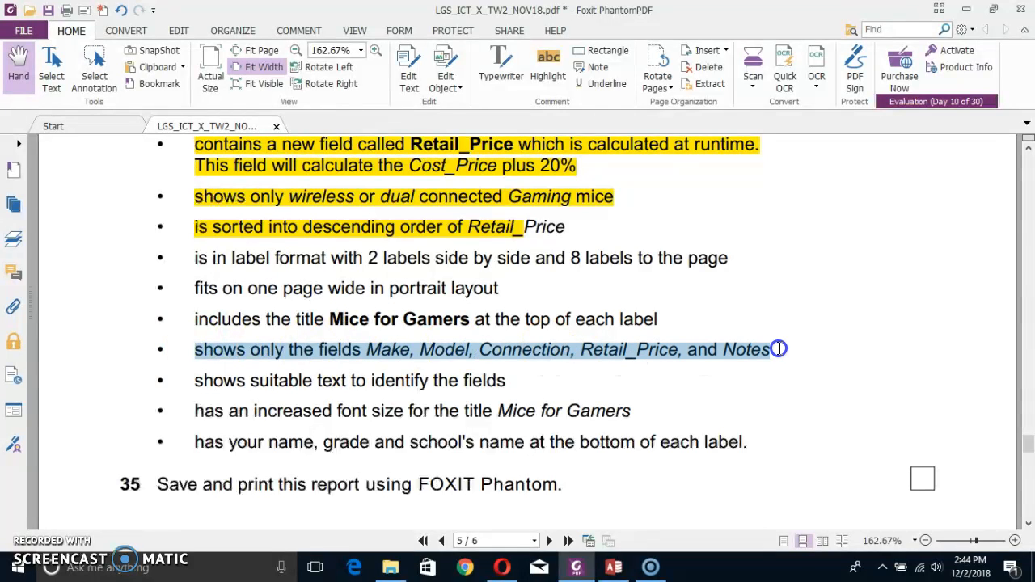
{"action": "left_click", "coordinate": [548, 65]}
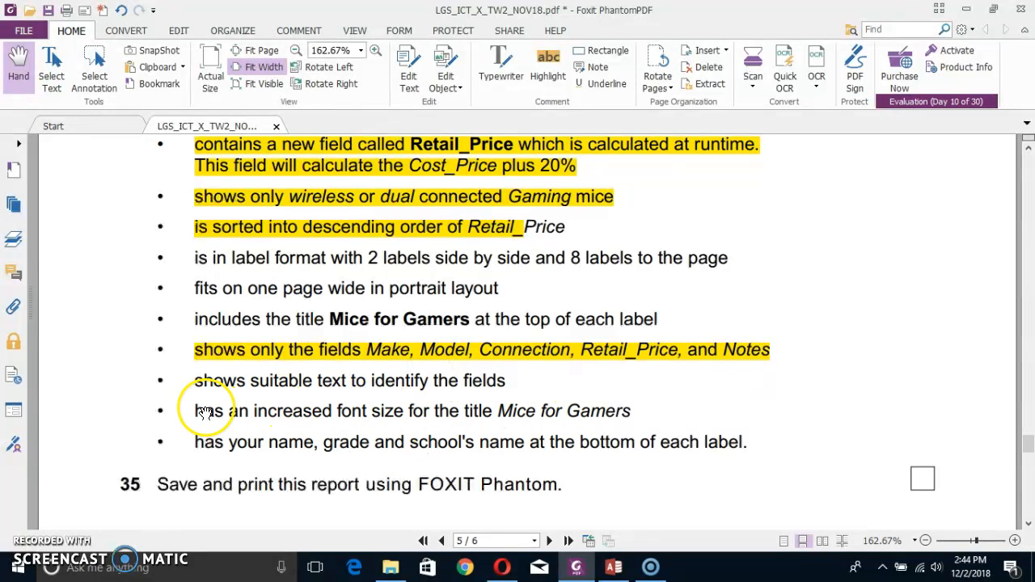
{"action": "scroll", "coordinate": [388, 370], "scroll_direction": "up", "scroll_amount": 1}
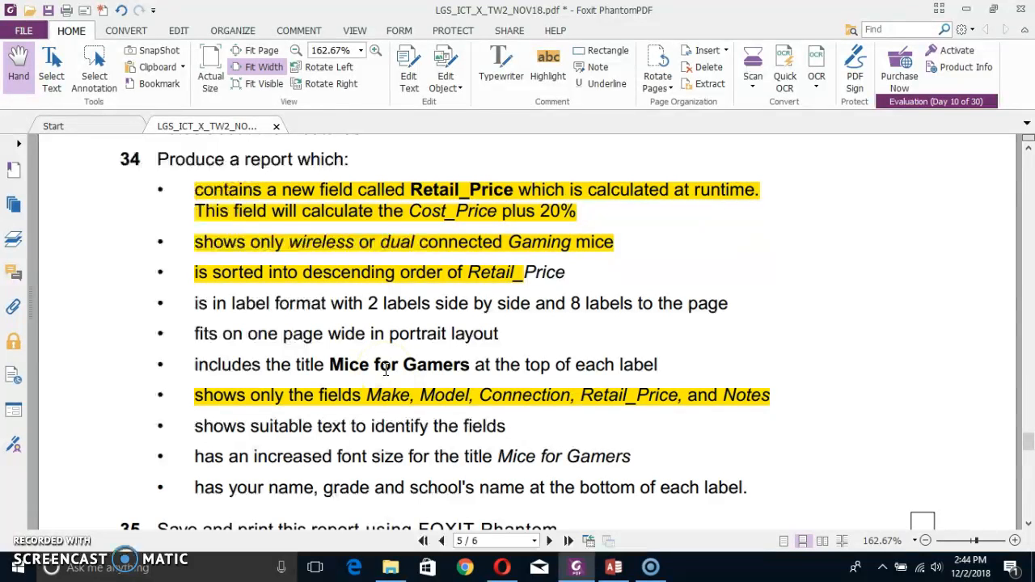
Switch to Access and start a simple wizard query on table N14INPUT with all fields except ID.
{"action": "left_click", "coordinate": [607, 573]}
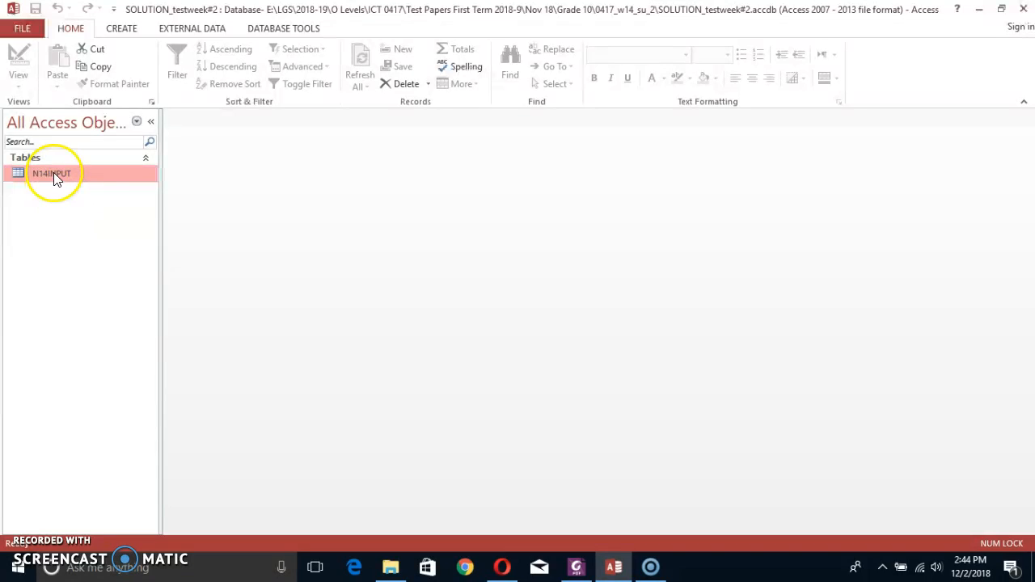
{"action": "left_click", "coordinate": [126, 29]}
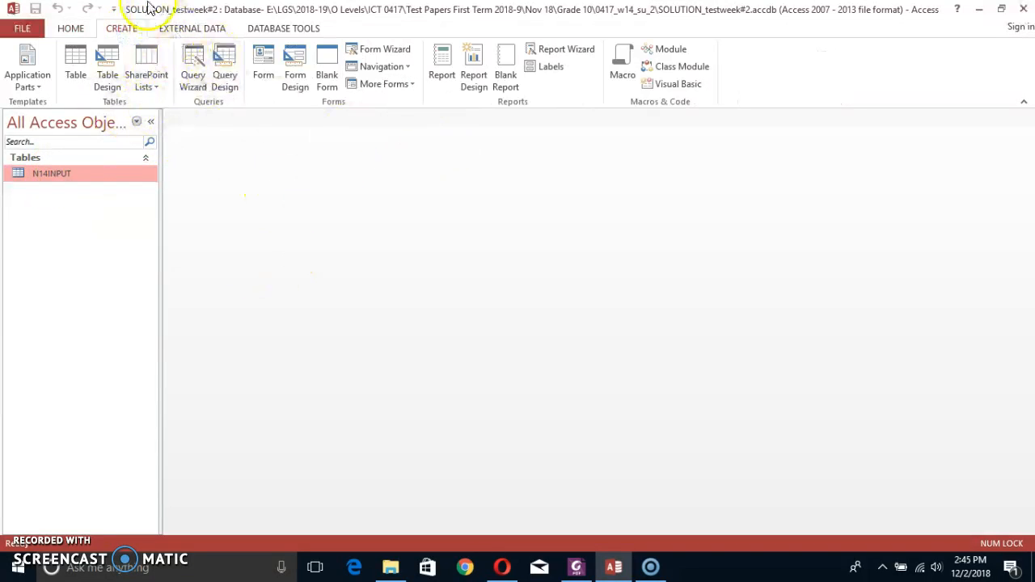
{"action": "left_click", "coordinate": [193, 81]}
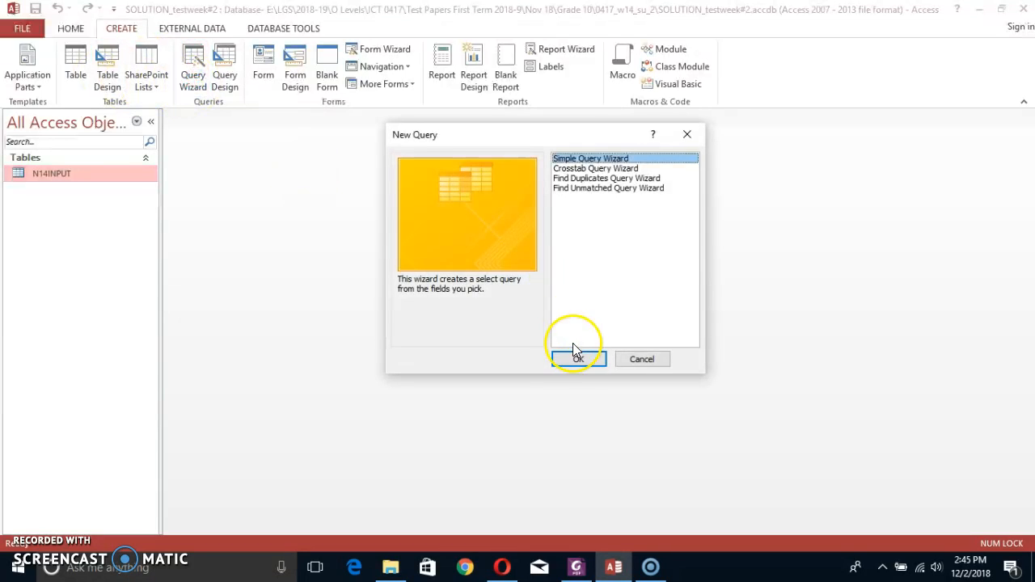
{"action": "left_click", "coordinate": [578, 361]}
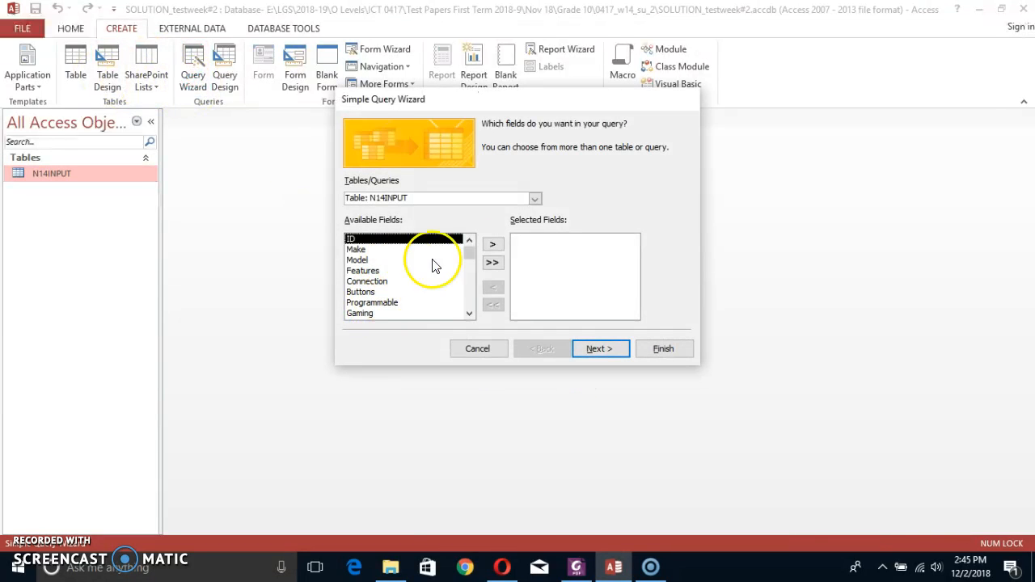
{"action": "key", "text": "alt+Tab"}
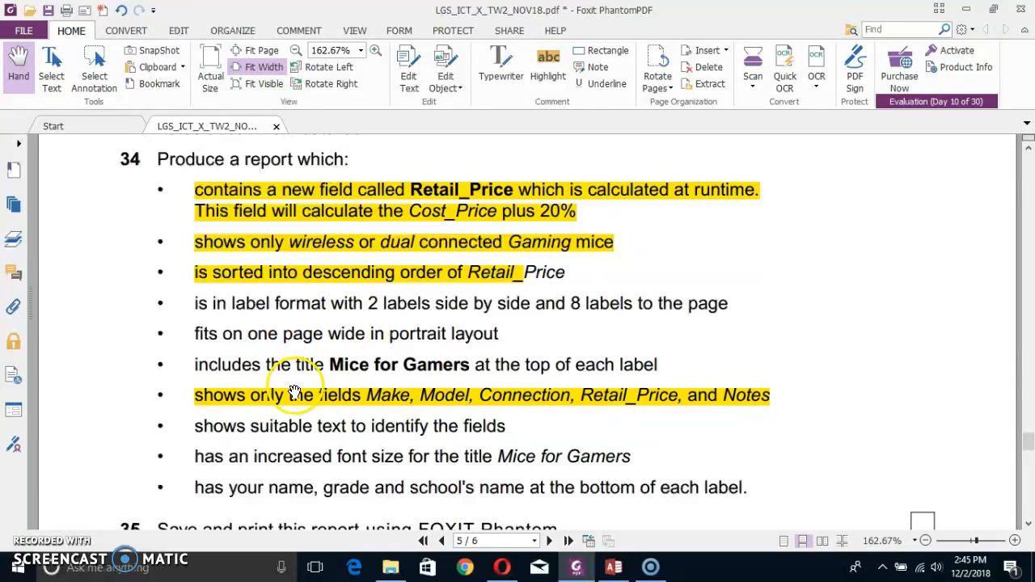
{"action": "key", "text": "alt+Tab"}
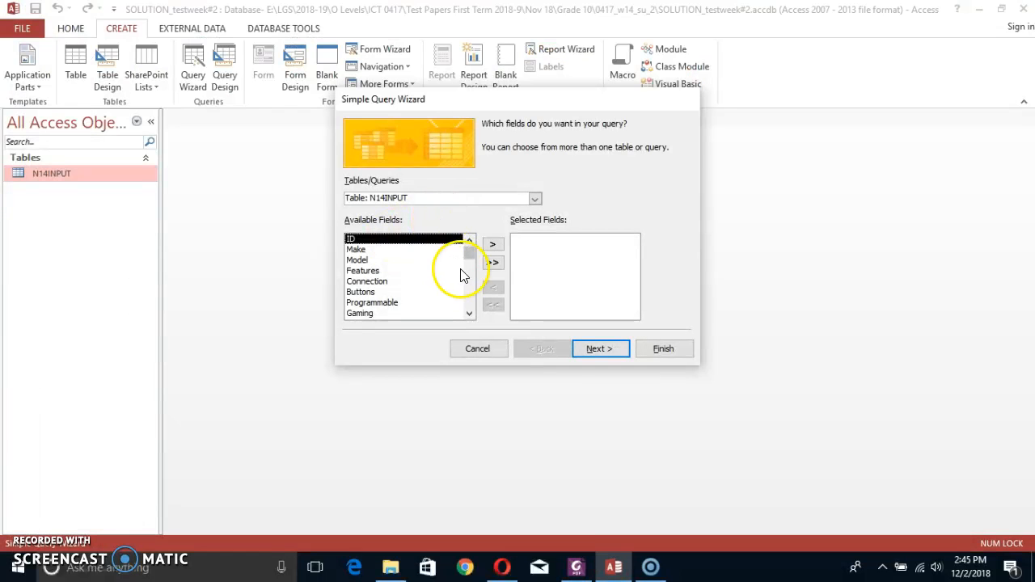
{"action": "left_click", "coordinate": [492, 260]}
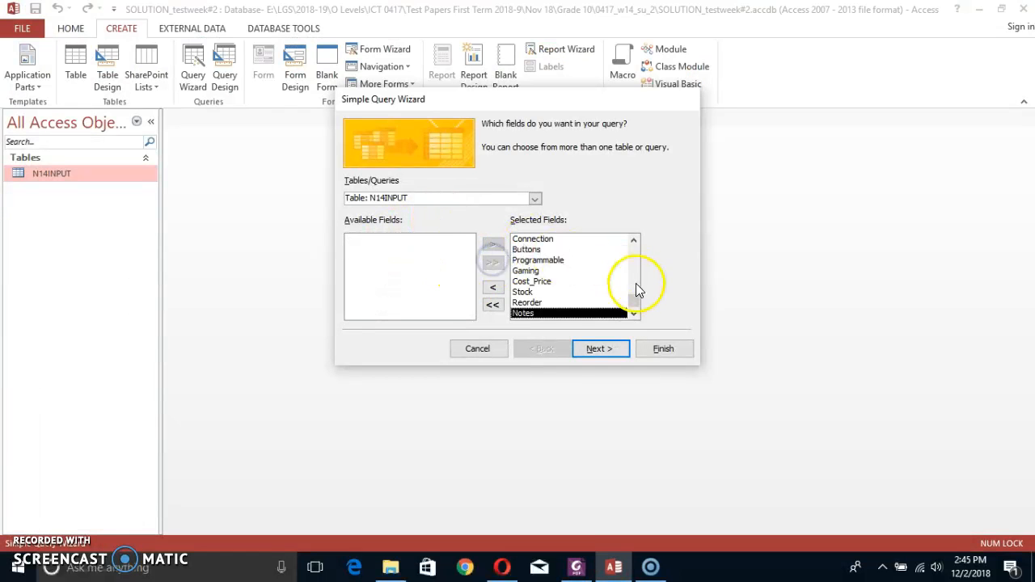
{"action": "left_click_drag", "start_coordinate": [637, 292], "coordinate": [634, 262]}
{"action": "left_click", "coordinate": [566, 239]}
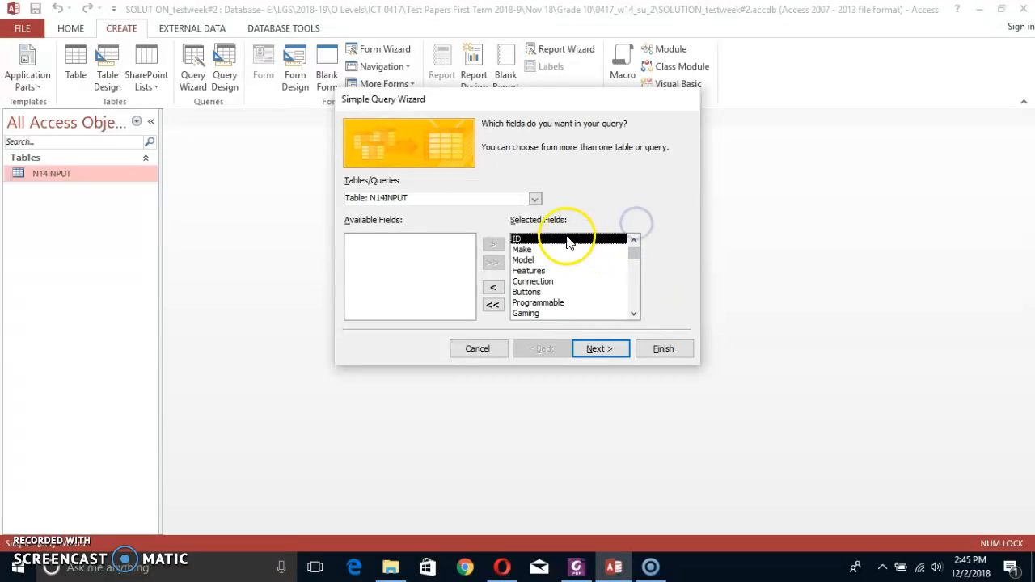
{"action": "left_click", "coordinate": [502, 286]}
Finish the wizard as a detail query with the default title, opening it to view information.
{"action": "left_click", "coordinate": [599, 348]}
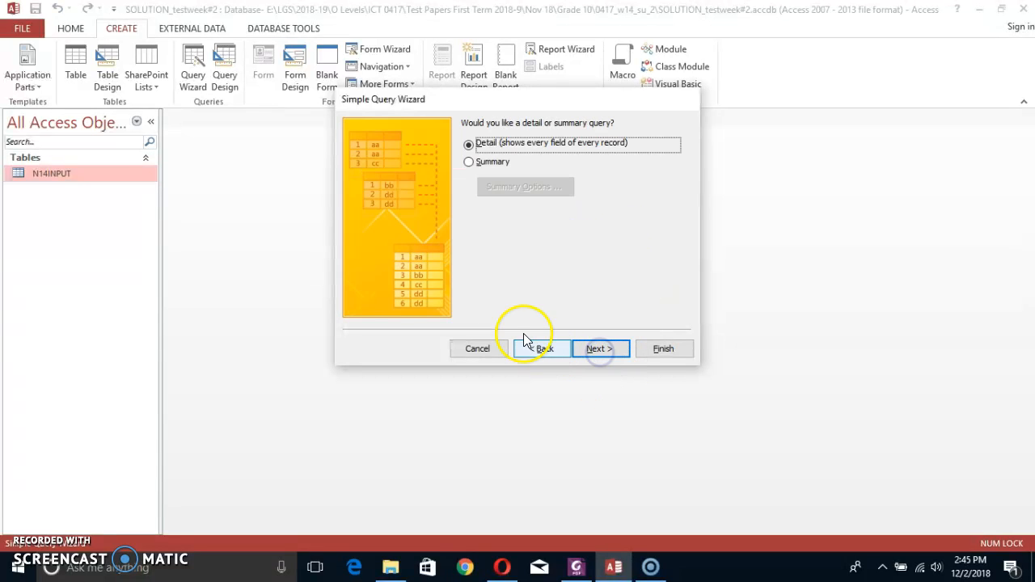
{"action": "left_click", "coordinate": [616, 348]}
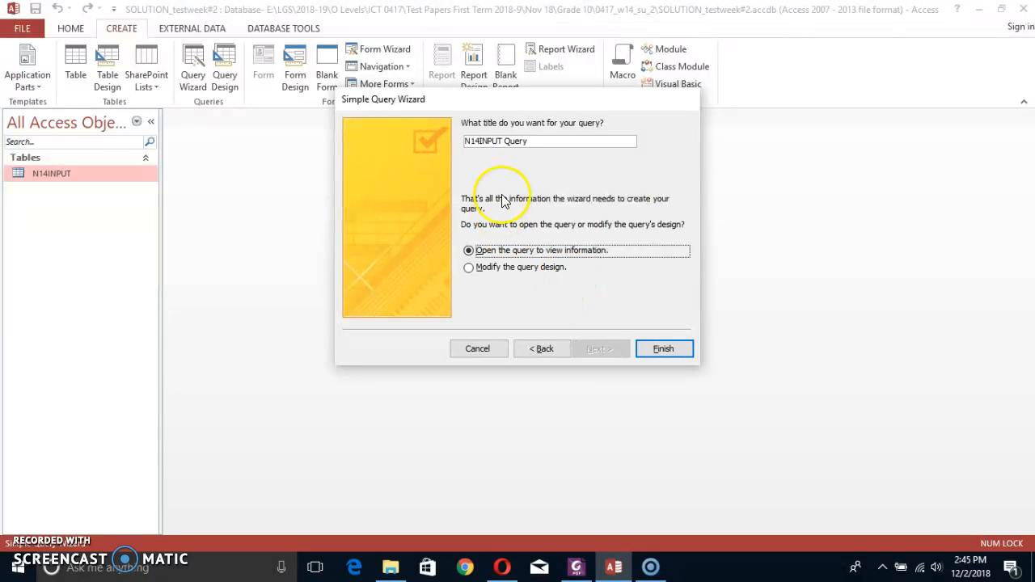
{"action": "left_click", "coordinate": [660, 352]}
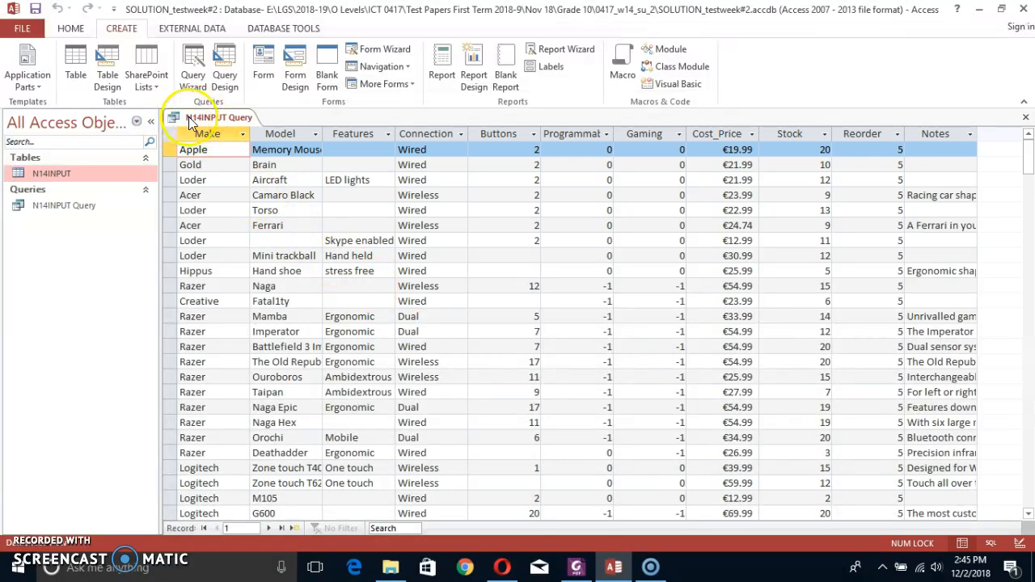
Switch the N14INPUT query to Design View.
{"action": "right_click", "coordinate": [203, 119]}
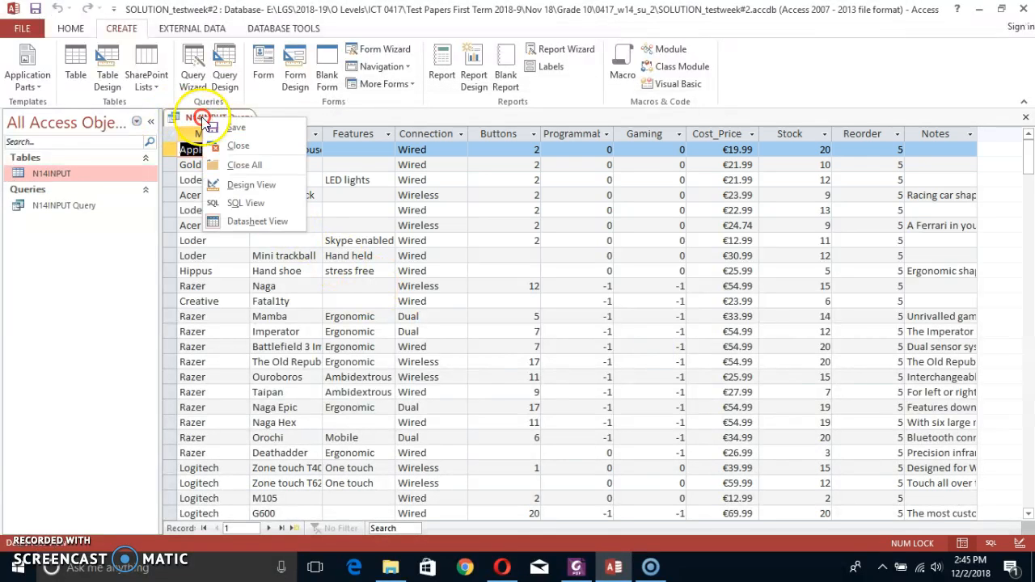
{"action": "left_click", "coordinate": [244, 185]}
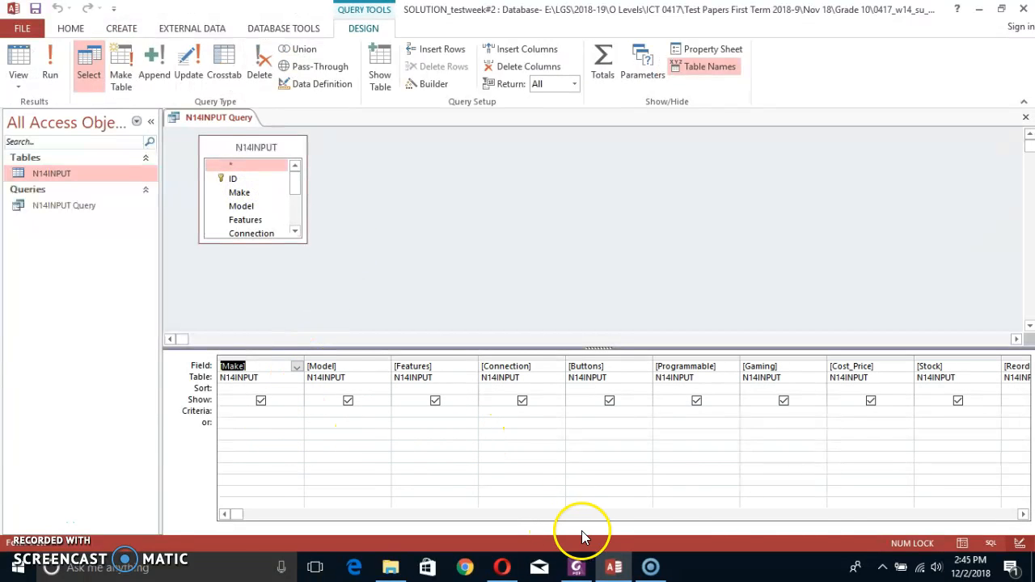
{"action": "left_click", "coordinate": [825, 515]}
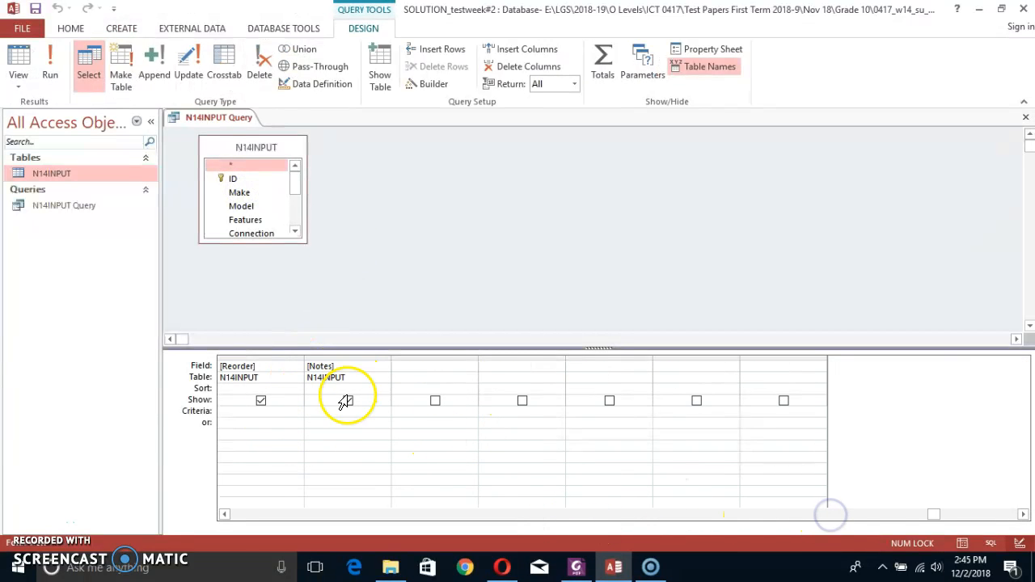
Switch to the exam paper PDF and select the field name Retail_Price in the first requirement of task 34.
{"action": "key", "text": "alt+Tab"}
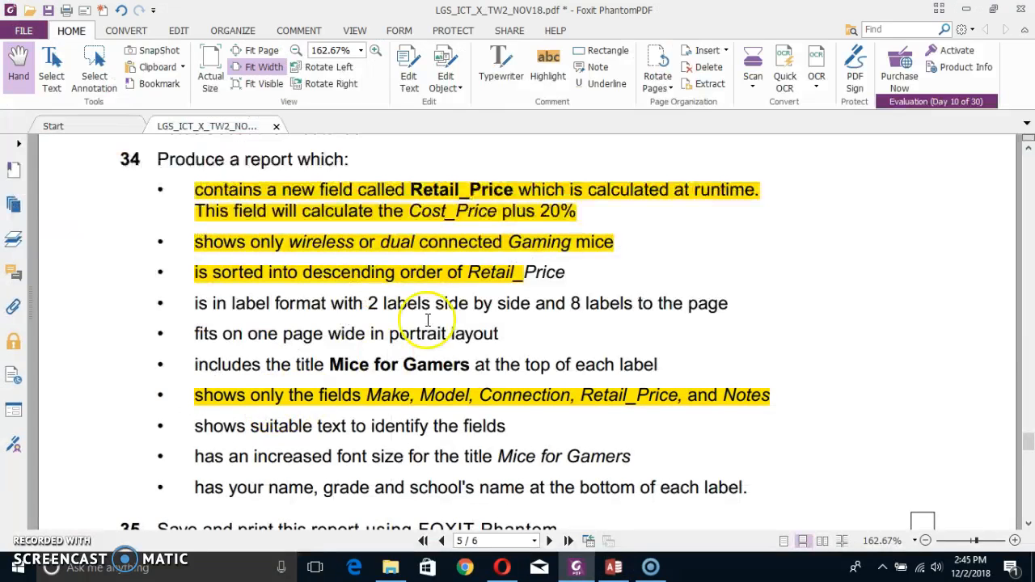
{"action": "left_click", "coordinate": [414, 194]}
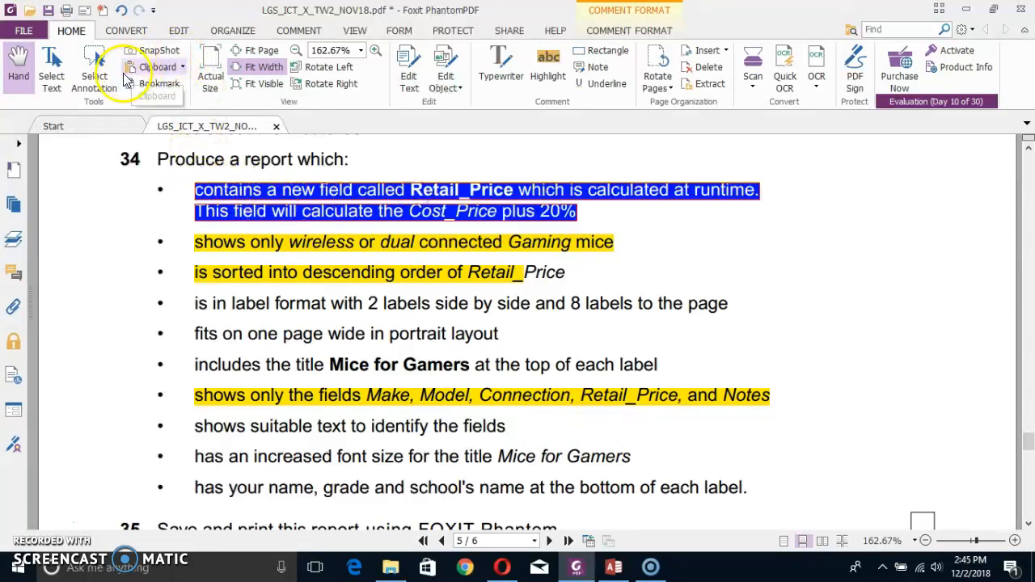
{"action": "left_click", "coordinate": [51, 77]}
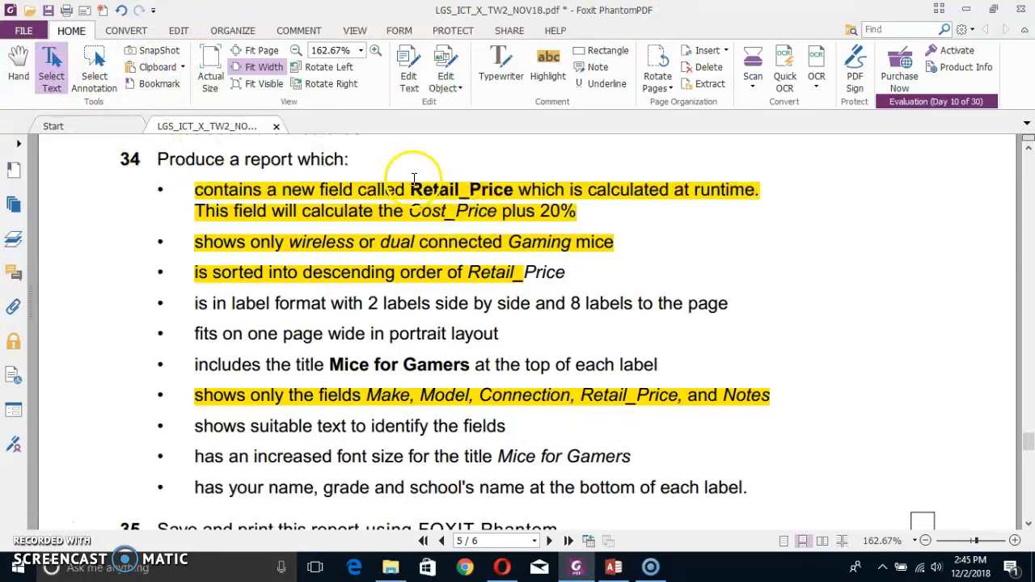
{"action": "left_click_drag", "start_coordinate": [411, 179], "coordinate": [511, 189]}
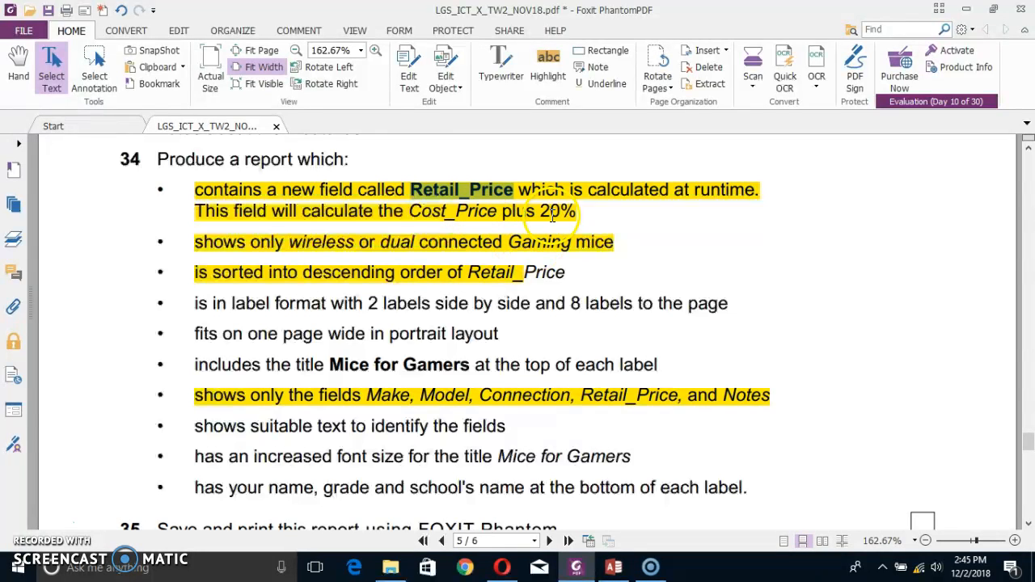
Switch to Access and add the calculated field Retail_Price:[Cost_Price]+[Cost_Price]*0.2 after Notes, enlarging the table's field list and widening the new column.
{"action": "left_click", "coordinate": [418, 217]}
{"action": "key", "text": "alt+Tab"}
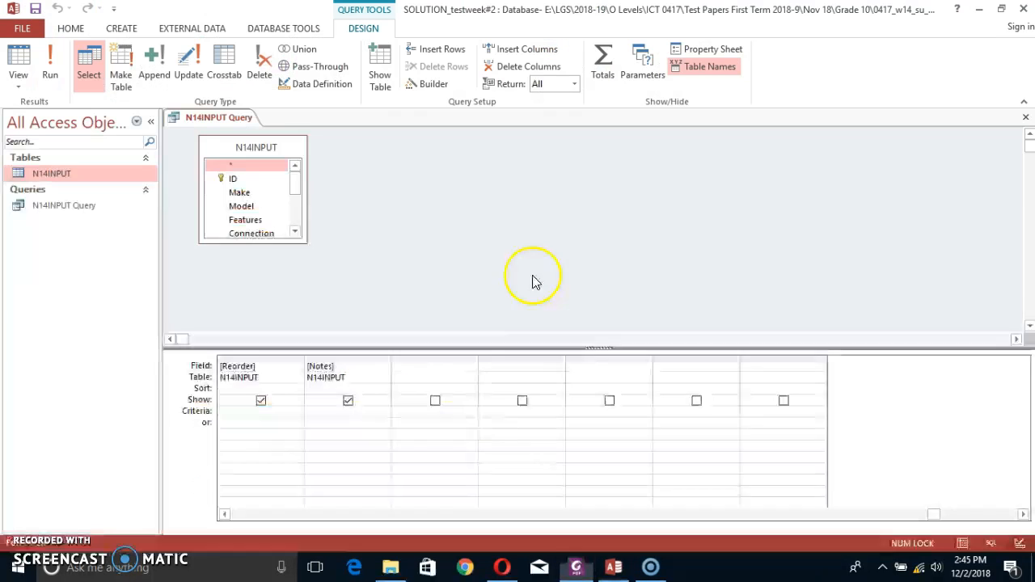
{"action": "left_click", "coordinate": [410, 367]}
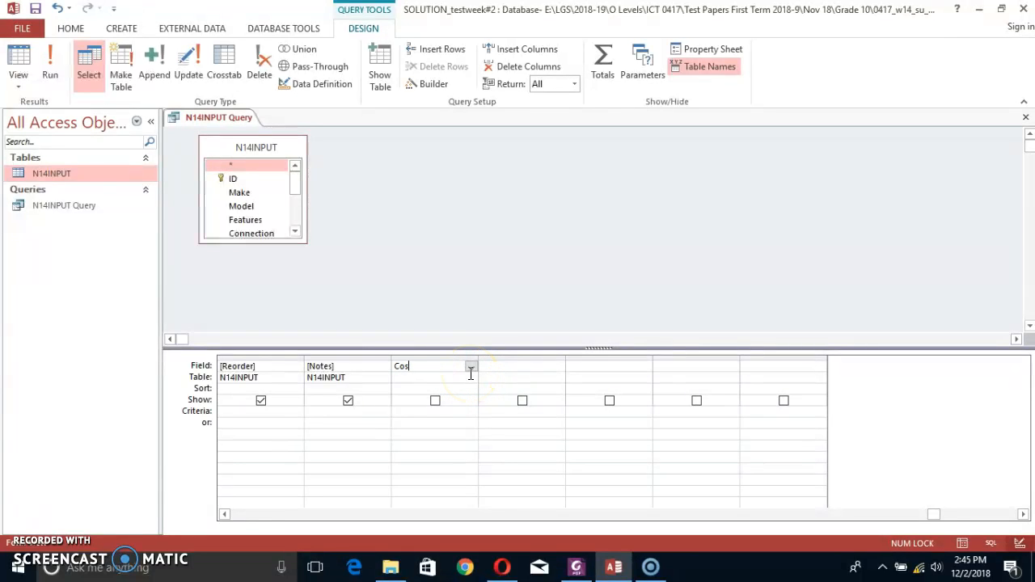
{"action": "type", "text": "Retail_Price:"}
{"action": "left_click_drag", "start_coordinate": [309, 242], "coordinate": [404, 328]}
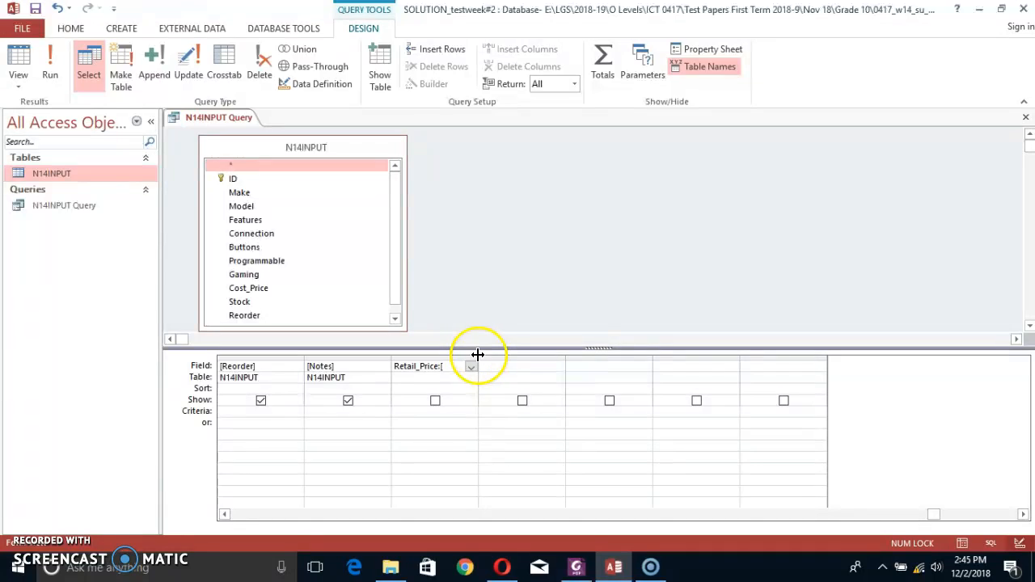
{"action": "left_click", "coordinate": [477, 355]}
{"action": "left_click_drag", "start_coordinate": [478, 358], "coordinate": [564, 358]}
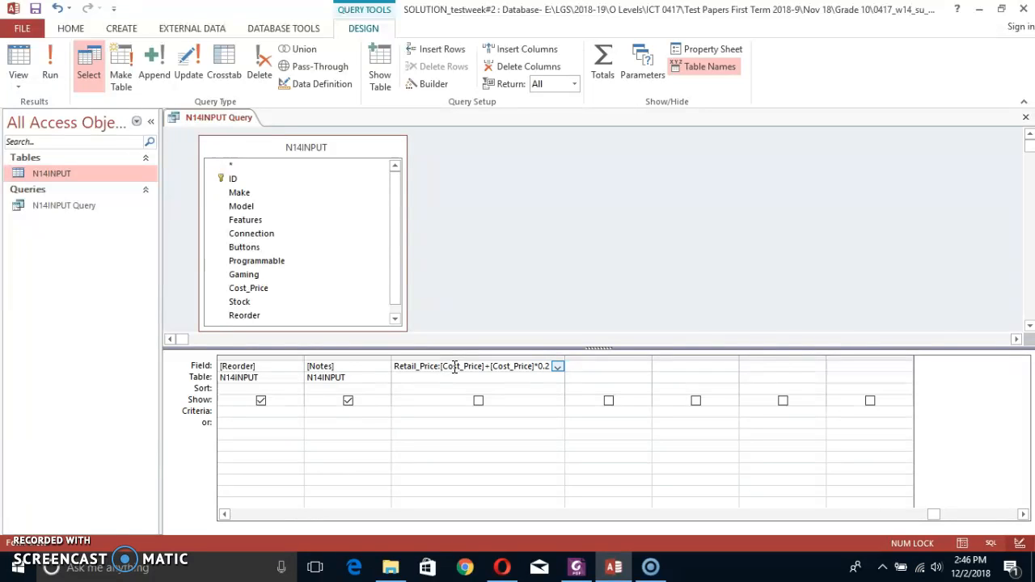
Open Calculator, compute 20/100 to check the percentage factor, and close it again.
{"action": "key", "text": "super"}
{"action": "type", "text": "cal"}
{"action": "key", "text": "Return"}
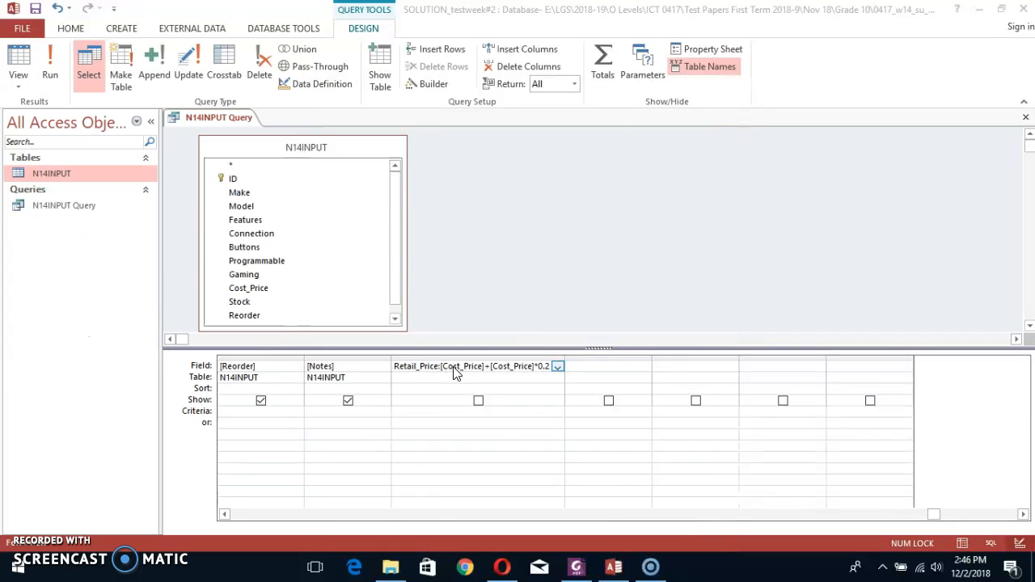
{"action": "type", "text": "20/100"}
{"action": "key", "text": "Return"}
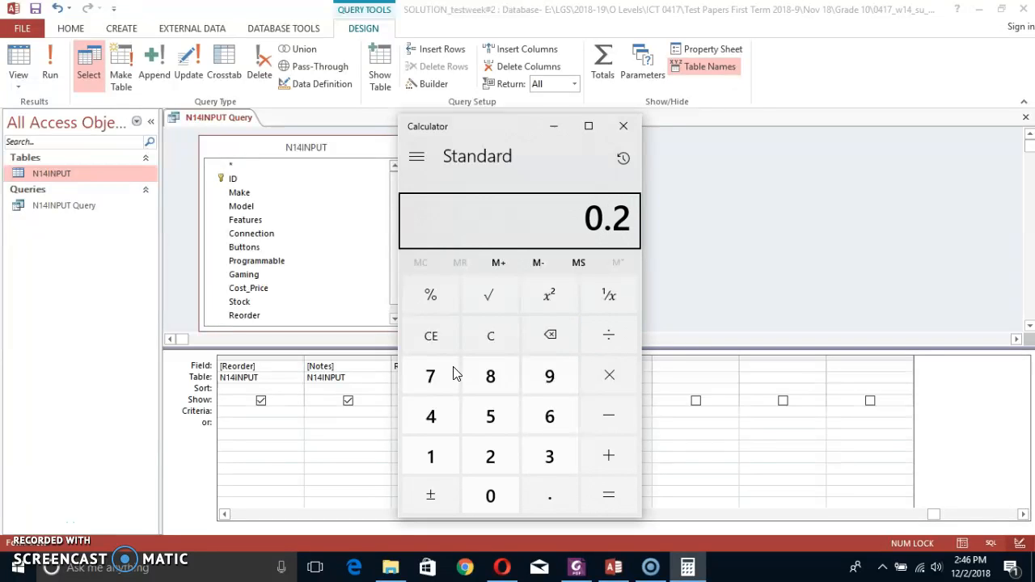
{"action": "left_click", "coordinate": [623, 125]}
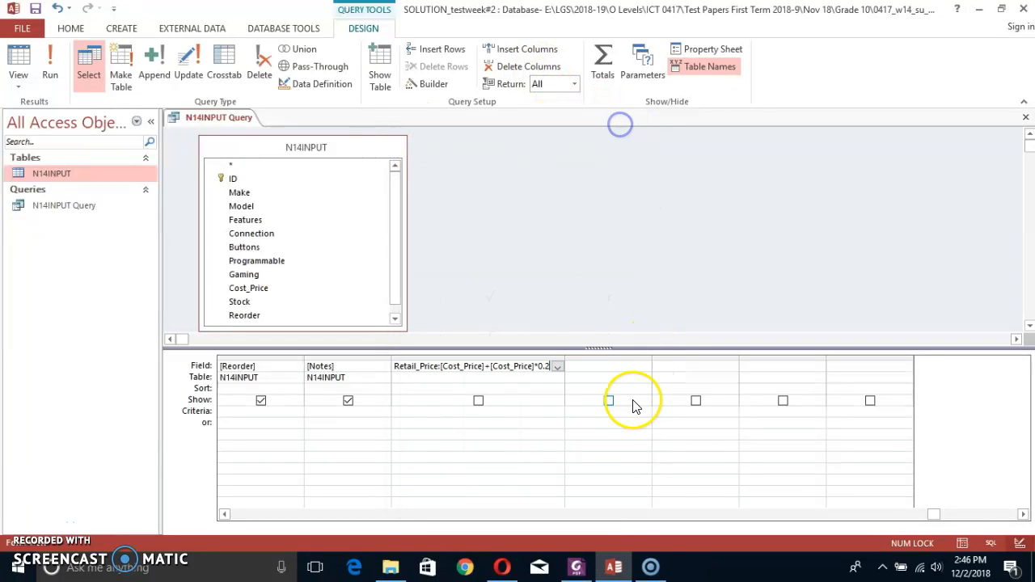
Widen the Retail_Price column further, review its expression, and set the field to show in the query results.
{"action": "left_click_drag", "start_coordinate": [564, 359], "coordinate": [614, 357]}
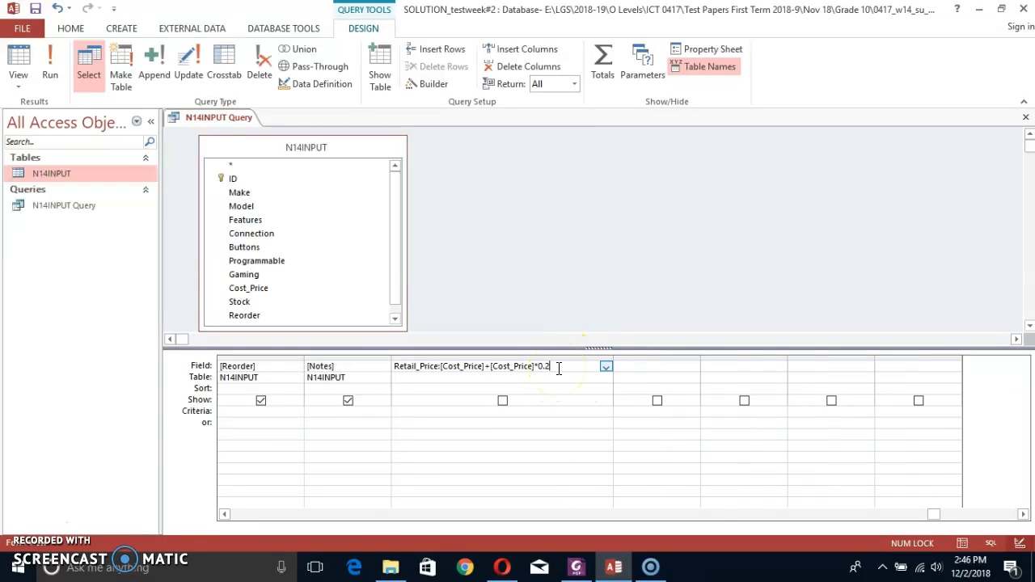
{"action": "left_click", "coordinate": [532, 364]}
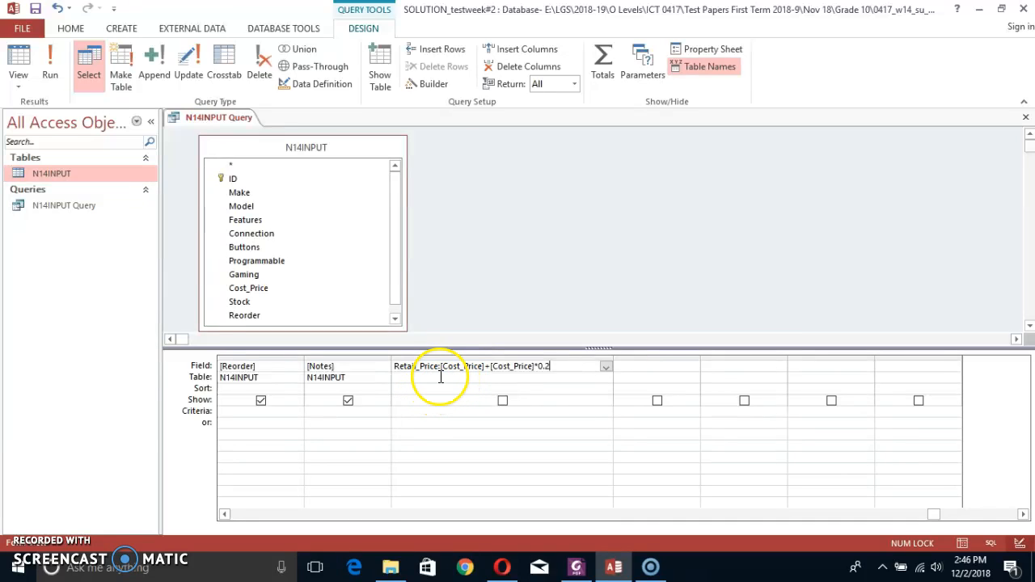
{"action": "left_click_drag", "start_coordinate": [438, 365], "coordinate": [387, 365]}
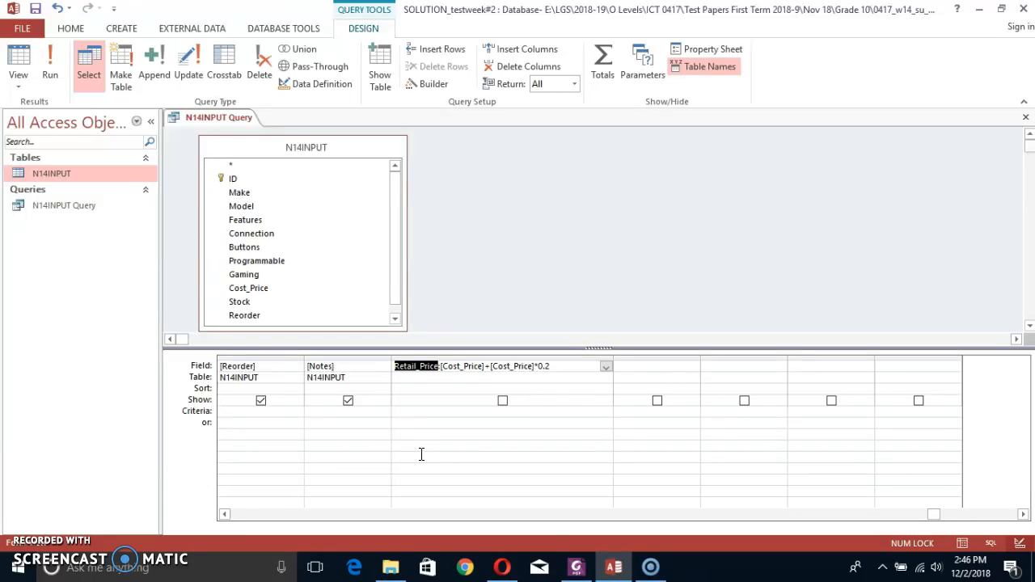
{"action": "left_click", "coordinate": [444, 367]}
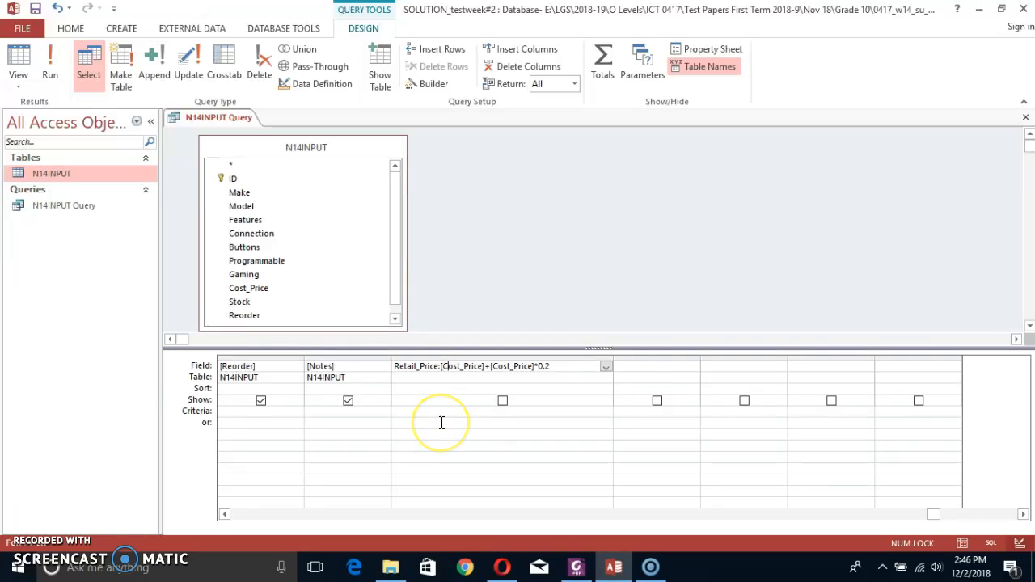
{"action": "left_click", "coordinate": [442, 366]}
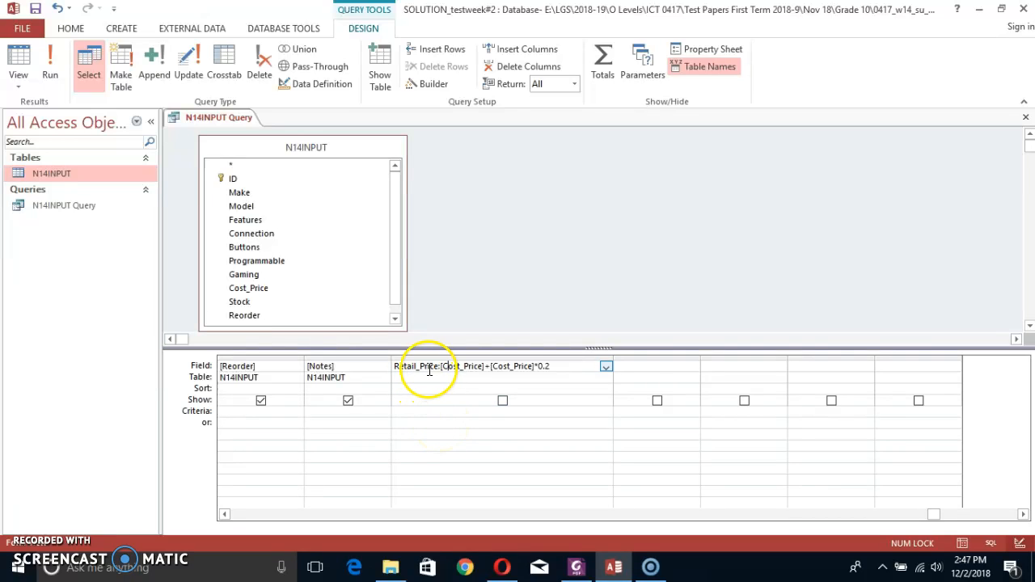
{"action": "left_click", "coordinate": [506, 400]}
{"action": "left_click", "coordinate": [503, 403]}
Check the connection requirement in the exam paper PDF, run the query to examine its Connection values, and return to Design View.
{"action": "left_click_drag", "start_coordinate": [873, 516], "coordinate": [247, 518]}
{"action": "key", "text": "alt+Tab"}
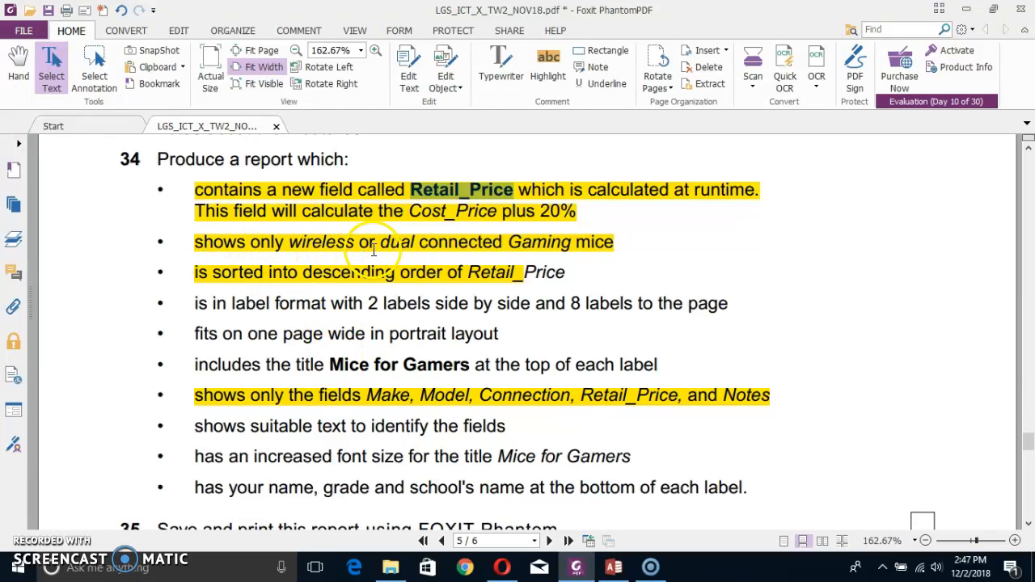
{"action": "key", "text": "alt+Tab"}
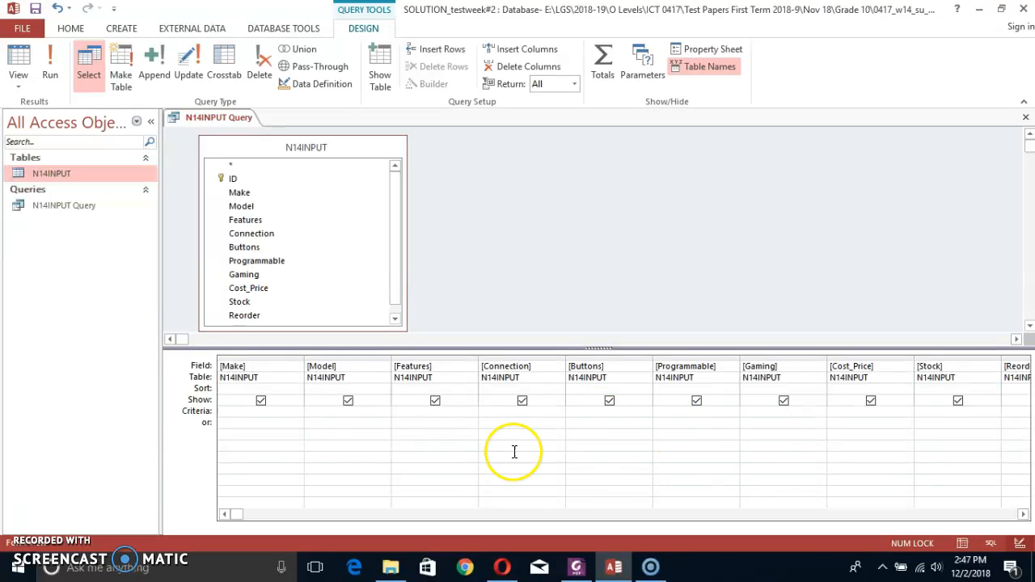
{"action": "key", "text": "alt+Tab"}
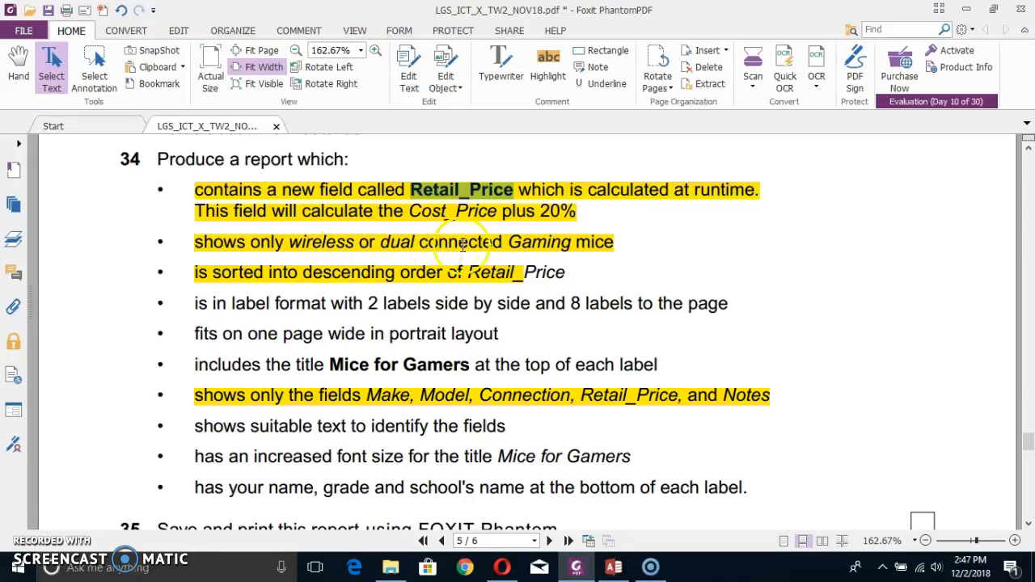
{"action": "key", "text": "alt+Tab"}
{"action": "left_click", "coordinate": [50, 60]}
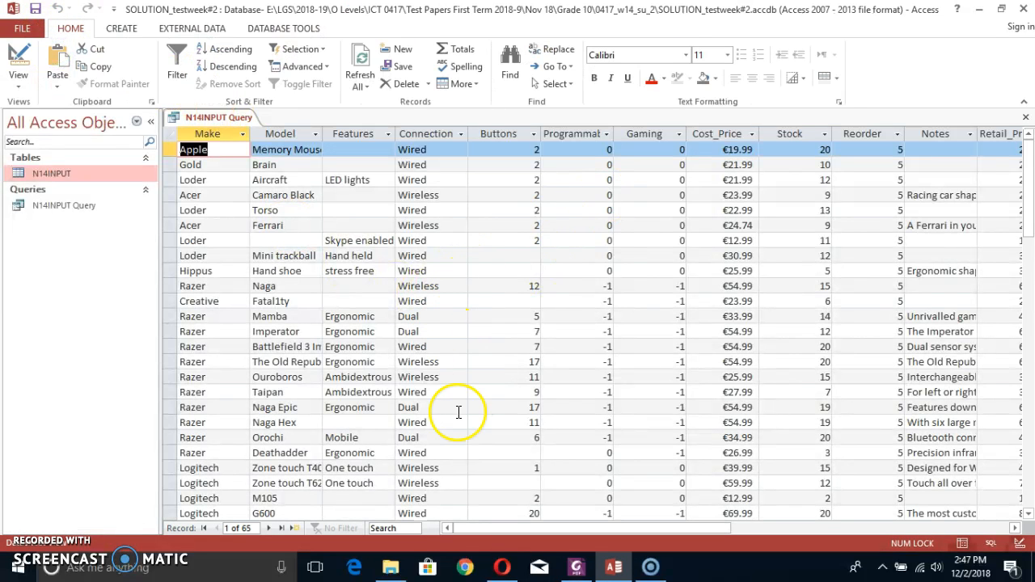
{"action": "key", "text": "alt+Tab"}
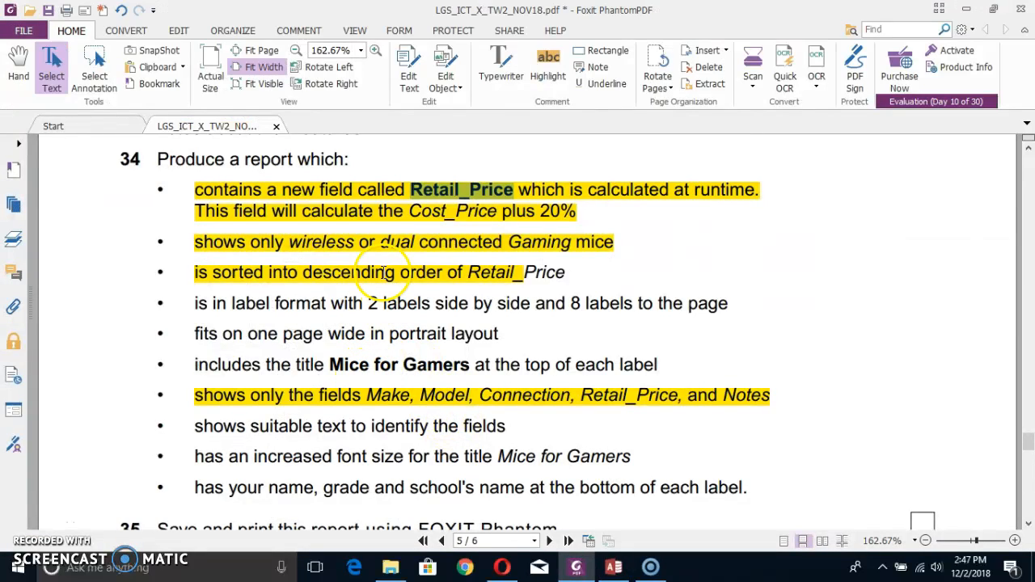
{"action": "key", "text": "alt+Tab"}
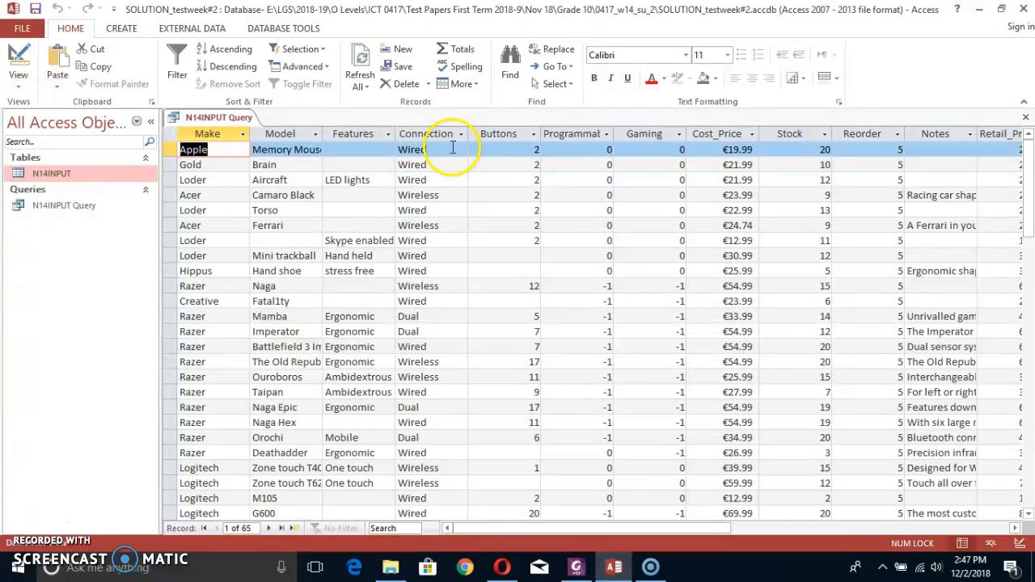
{"action": "left_click", "coordinate": [18, 64]}
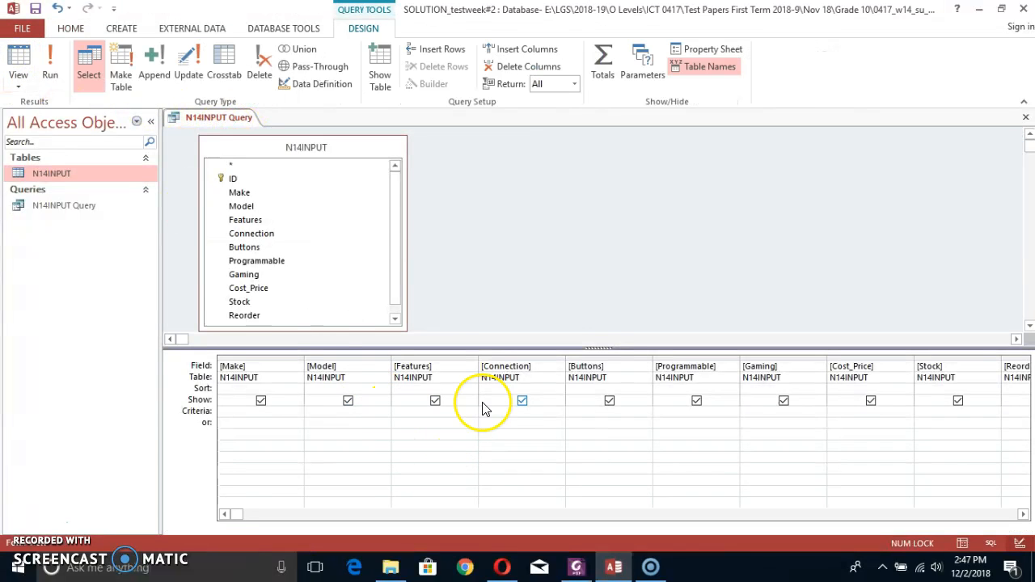
Set the Connection field's criteria to "Wireless" Or "dual", checking the wording against the exam paper PDF.
{"action": "key", "text": "alt+Tab"}
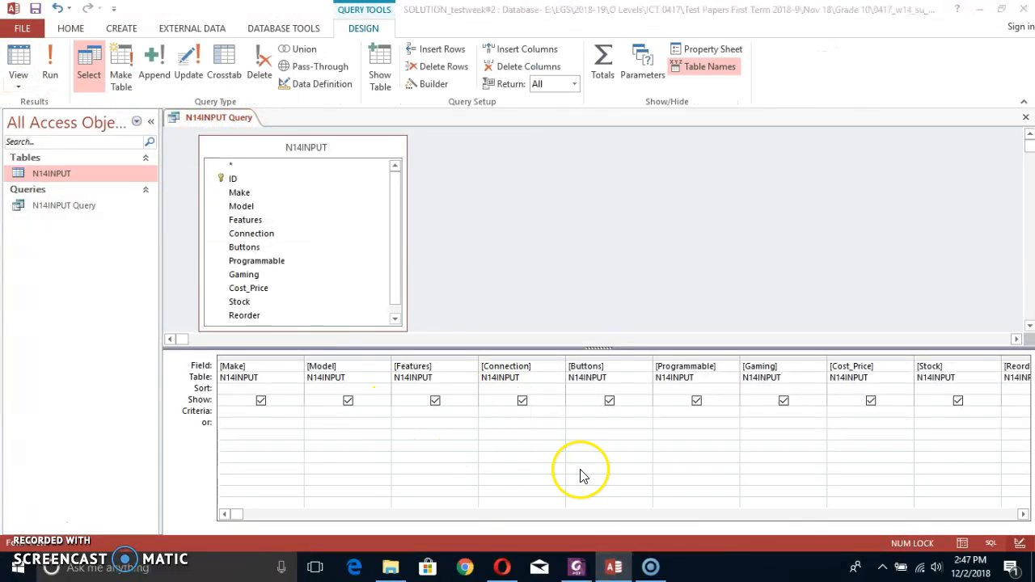
{"action": "key", "text": "alt+Tab"}
{"action": "type", "text": "Wir"}
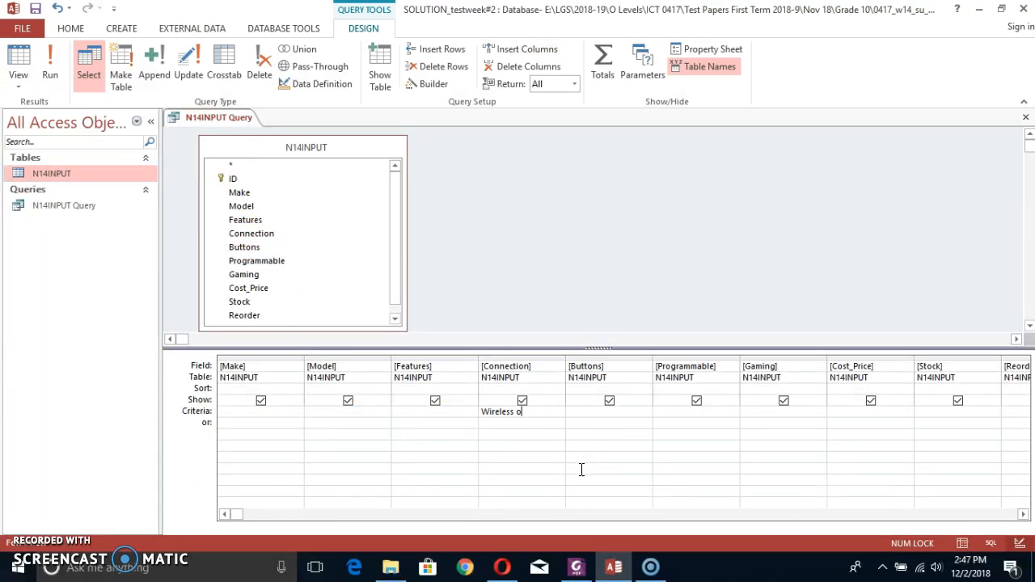
{"action": "key", "text": "alt+Tab"}
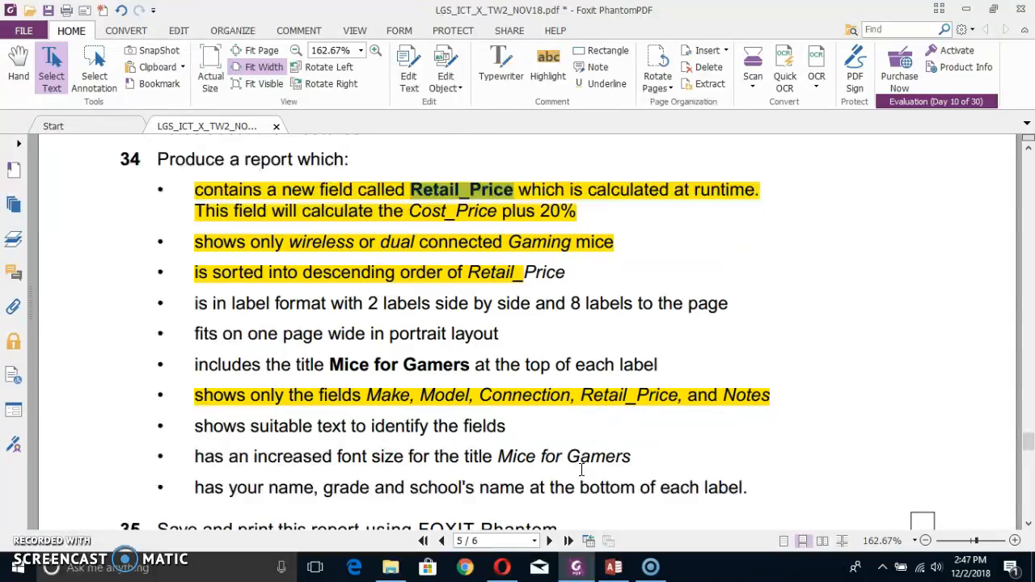
{"action": "key", "text": "alt+Tab"}
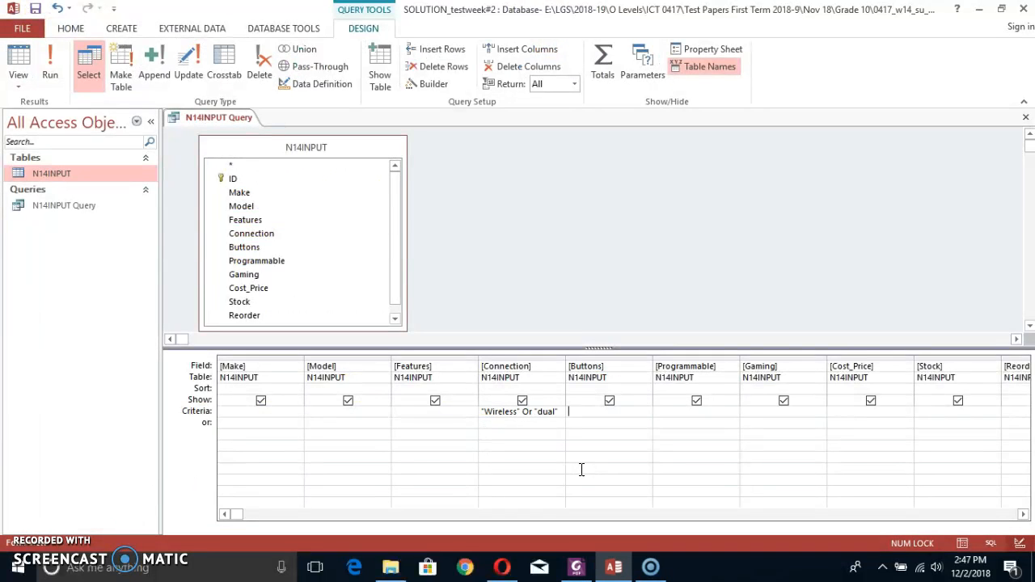
Run the query to check the Connection values of the filtered records, and return to Design View.
{"action": "left_click", "coordinate": [51, 65]}
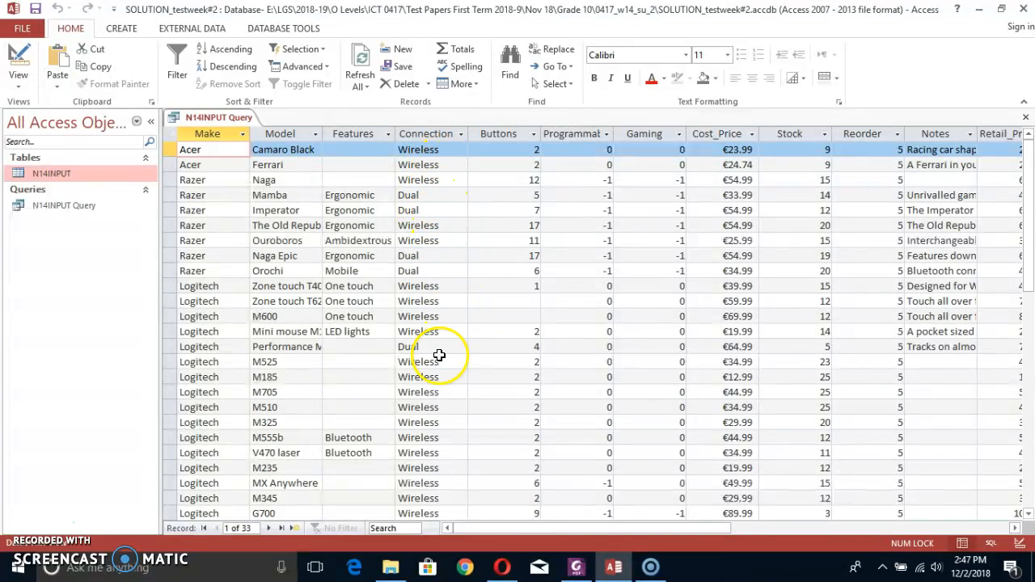
{"action": "scroll", "coordinate": [435, 364], "scroll_direction": "down", "scroll_amount": 8}
{"action": "scroll", "coordinate": [431, 374], "scroll_direction": "up", "scroll_amount": 3}
{"action": "scroll", "coordinate": [418, 397], "scroll_direction": "up", "scroll_amount": 5}
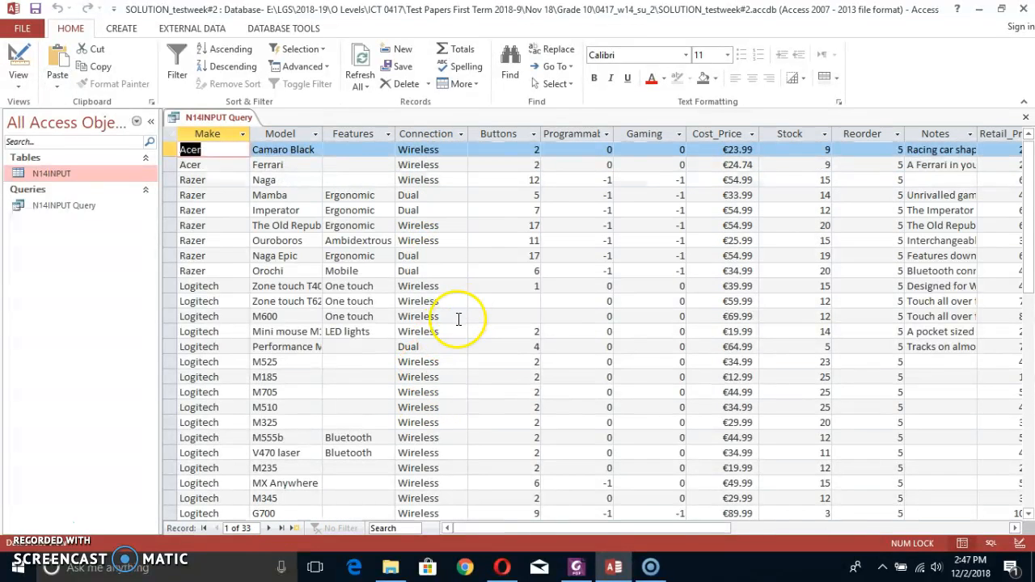
{"action": "left_click", "coordinate": [19, 72]}
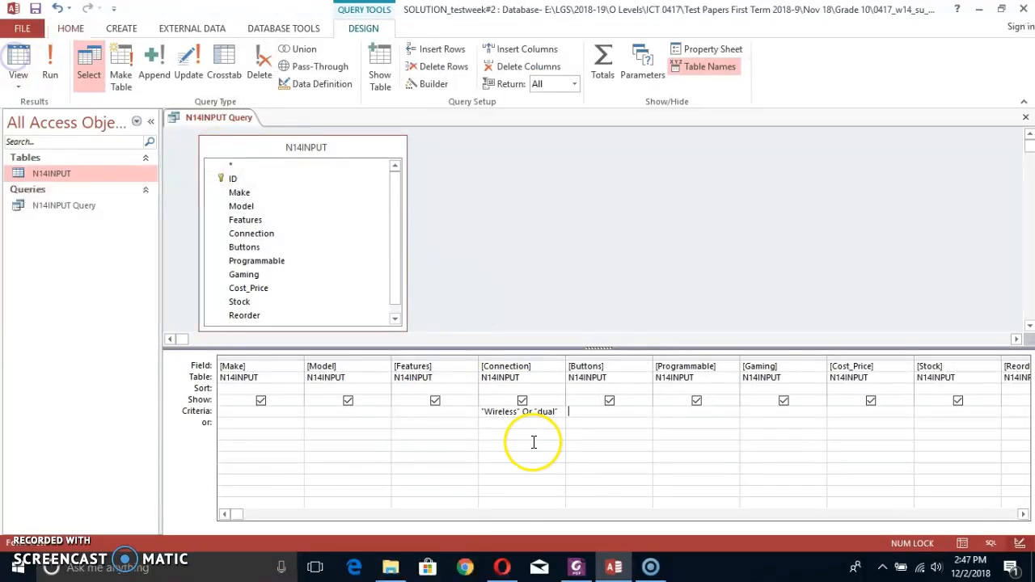
Compare the query fields with the list of required fields in the exam paper PDF and hide Features from the results.
{"action": "key", "text": "alt+Tab"}
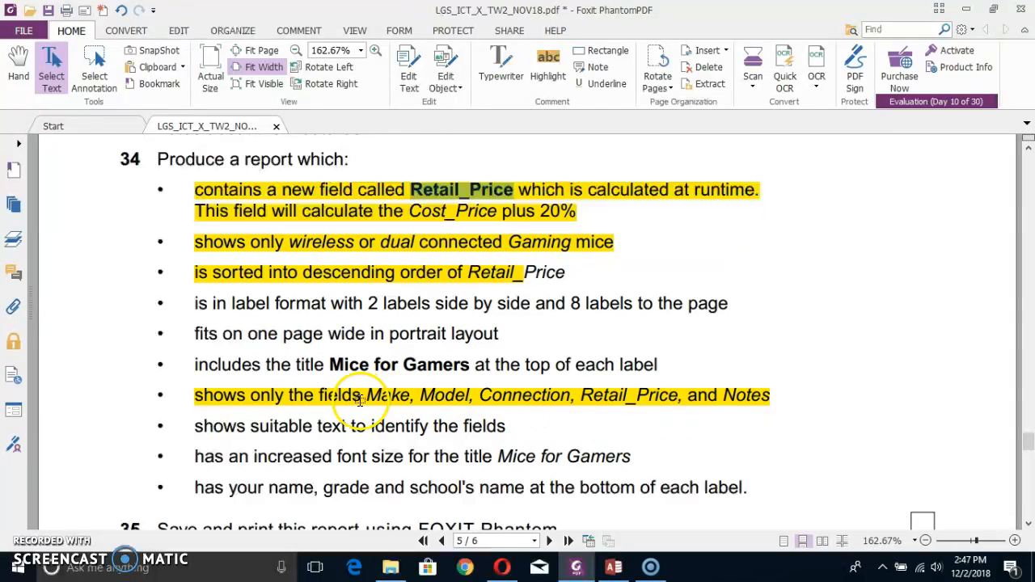
{"action": "key", "text": "alt+Tab"}
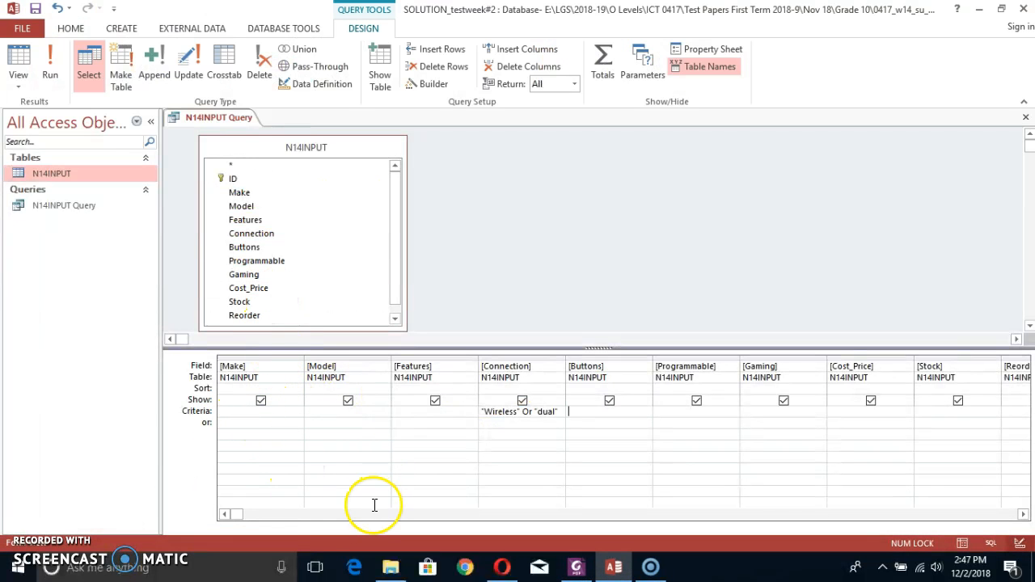
{"action": "left_click", "coordinate": [230, 514]}
{"action": "key", "text": "alt+Tab"}
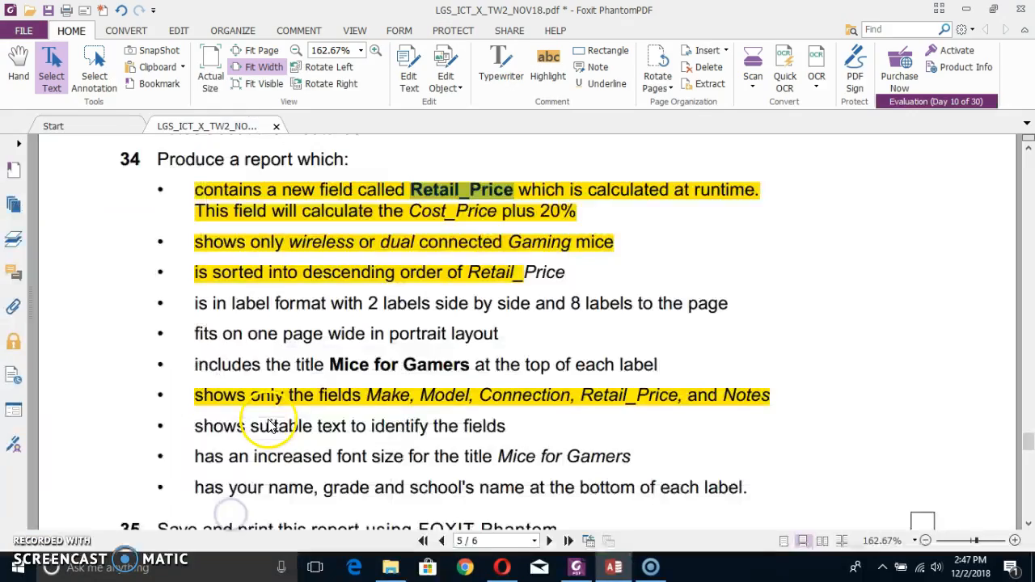
{"action": "key", "text": "alt+Tab"}
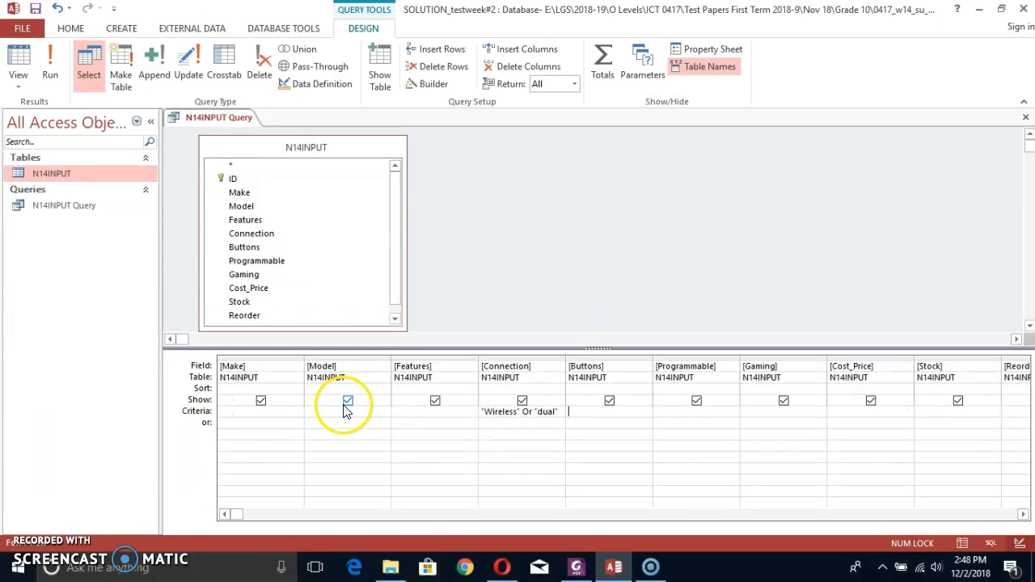
{"action": "key", "text": "alt+Tab"}
Check the list of required fields in the exam paper PDF and hide Buttons, Programmable and Gaming from the query results.
{"action": "key", "text": "alt+Tab"}
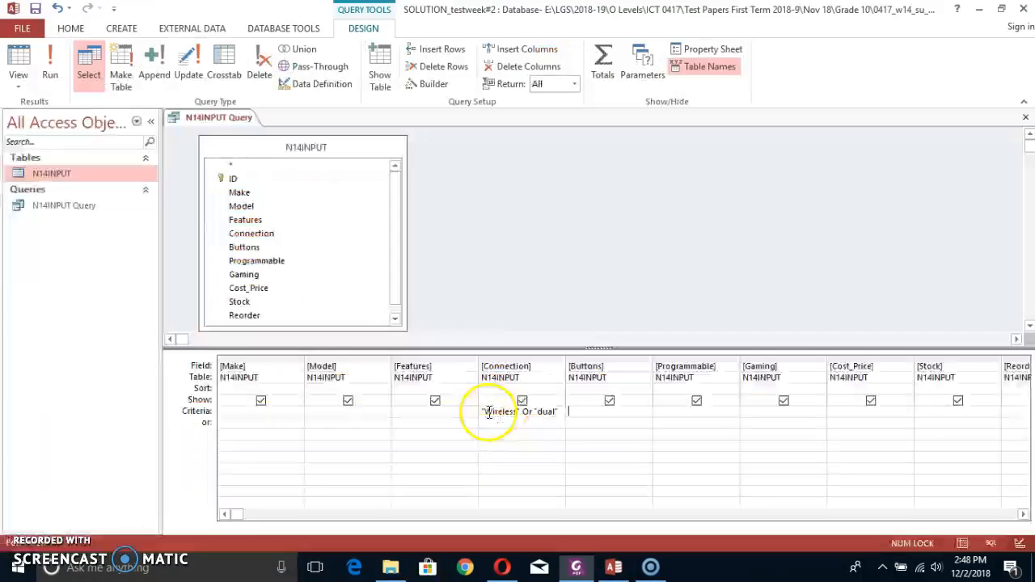
{"action": "left_click", "coordinate": [435, 401]}
{"action": "key", "text": "alt+Tab"}
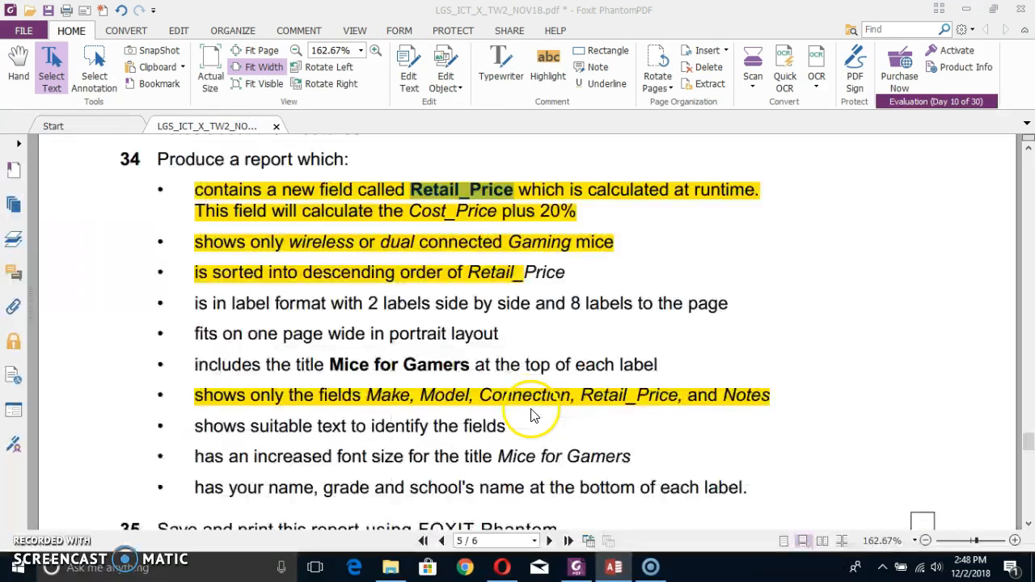
{"action": "key", "text": "alt+Tab"}
{"action": "key", "text": "alt+Tab"}
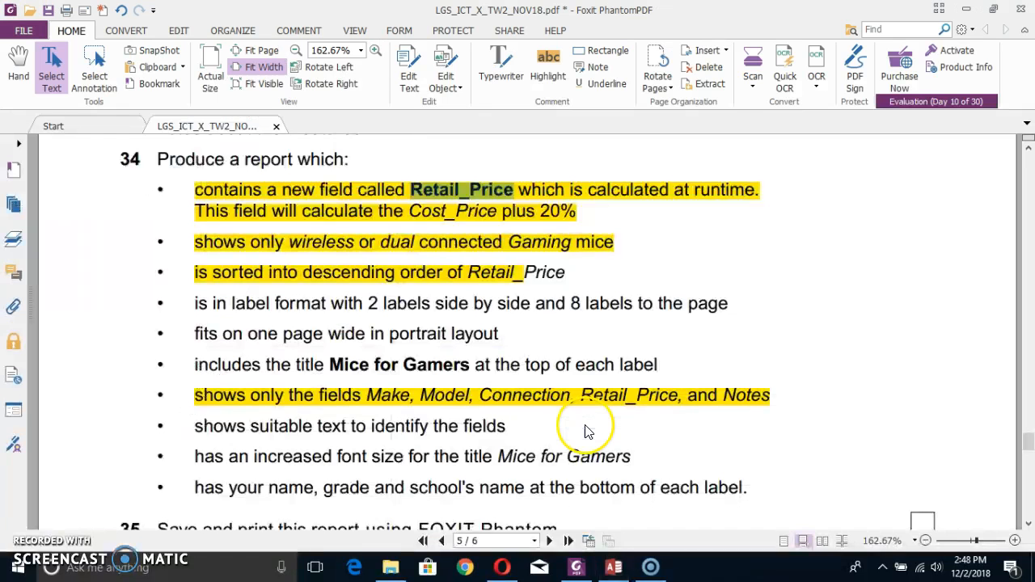
{"action": "key", "text": "alt+Tab"}
{"action": "left_click", "coordinate": [609, 401]}
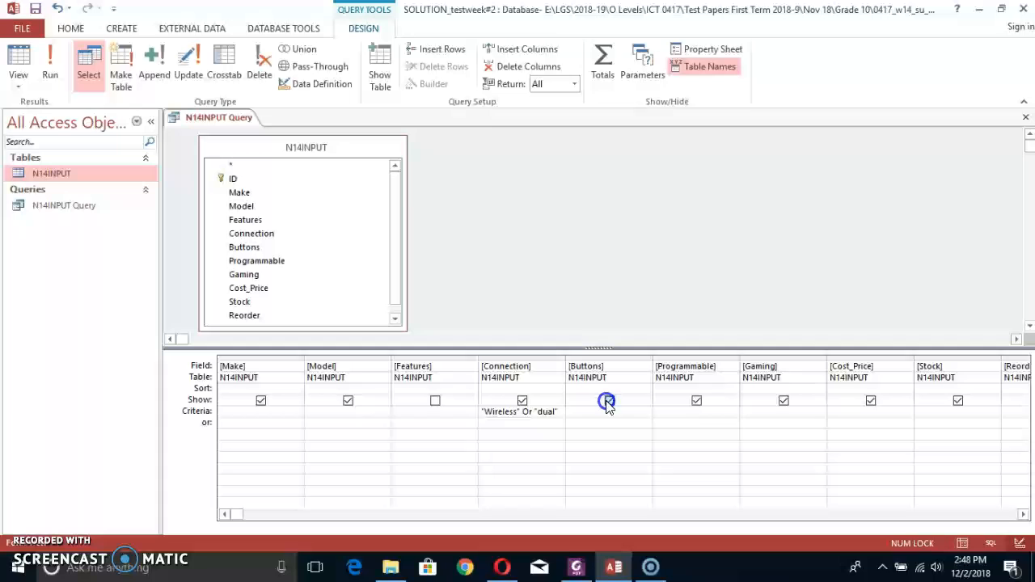
{"action": "left_click", "coordinate": [696, 401]}
{"action": "left_click", "coordinate": [782, 401]}
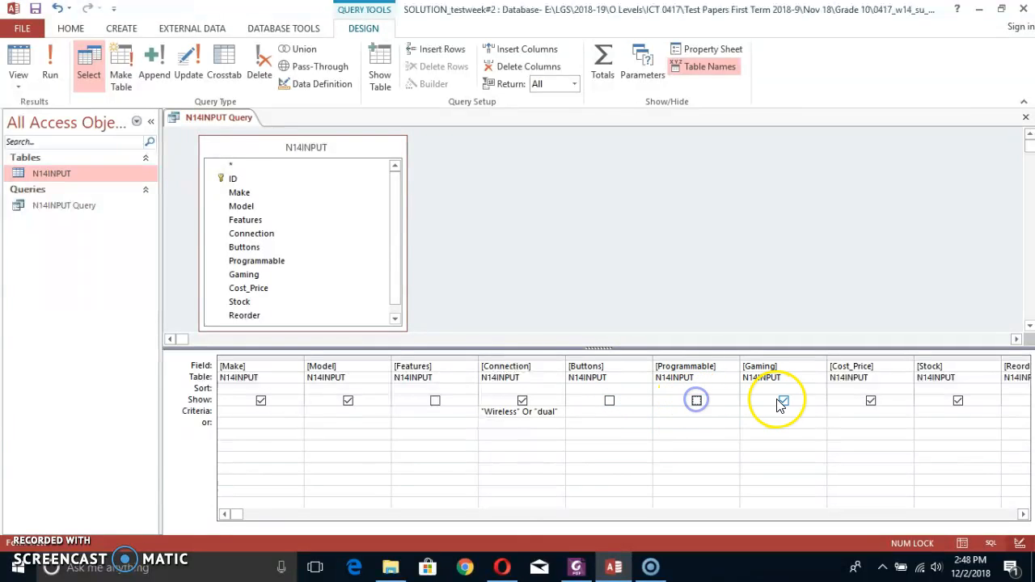
Hide Cost_Price, Stock, Reorder and Notes from the query results, checking the required fields in the exam paper PDF.
{"action": "left_click", "coordinate": [869, 401]}
{"action": "key", "text": "alt+Tab"}
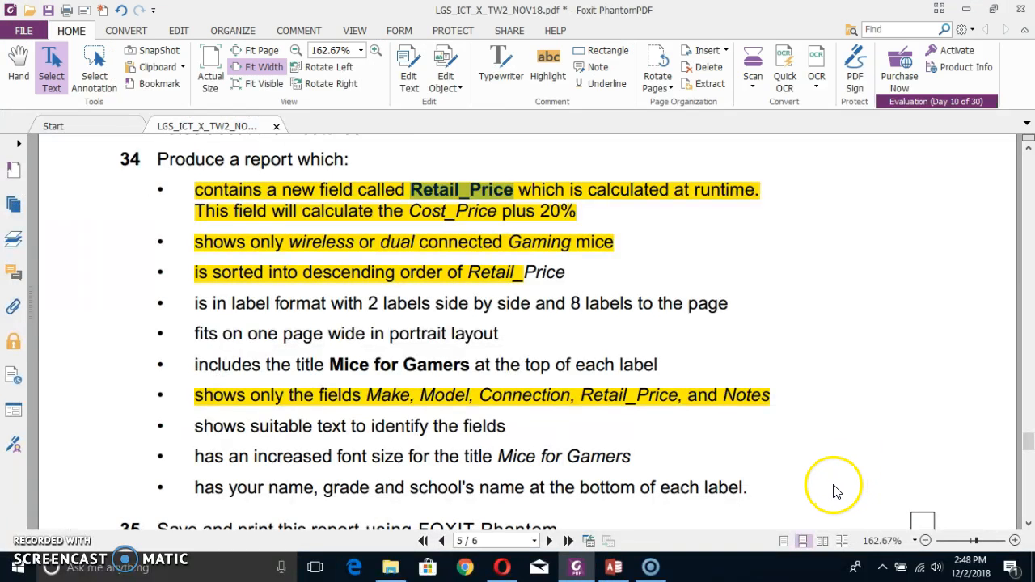
{"action": "key", "text": "alt+Tab"}
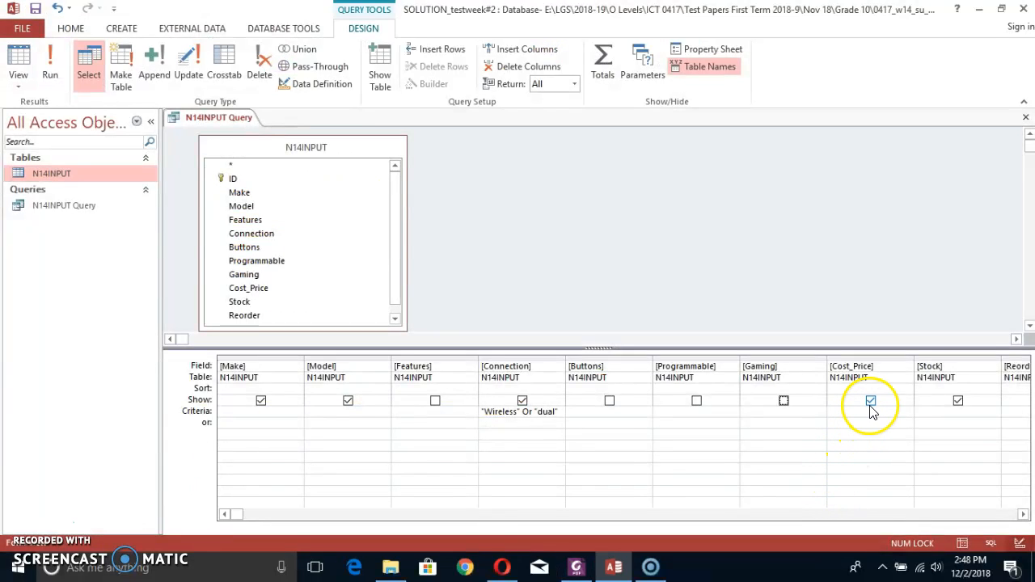
{"action": "left_click", "coordinate": [957, 401]}
{"action": "left_click", "coordinate": [1023, 514]}
{"action": "left_click", "coordinate": [1023, 514]}
{"action": "left_click", "coordinate": [1022, 514]}
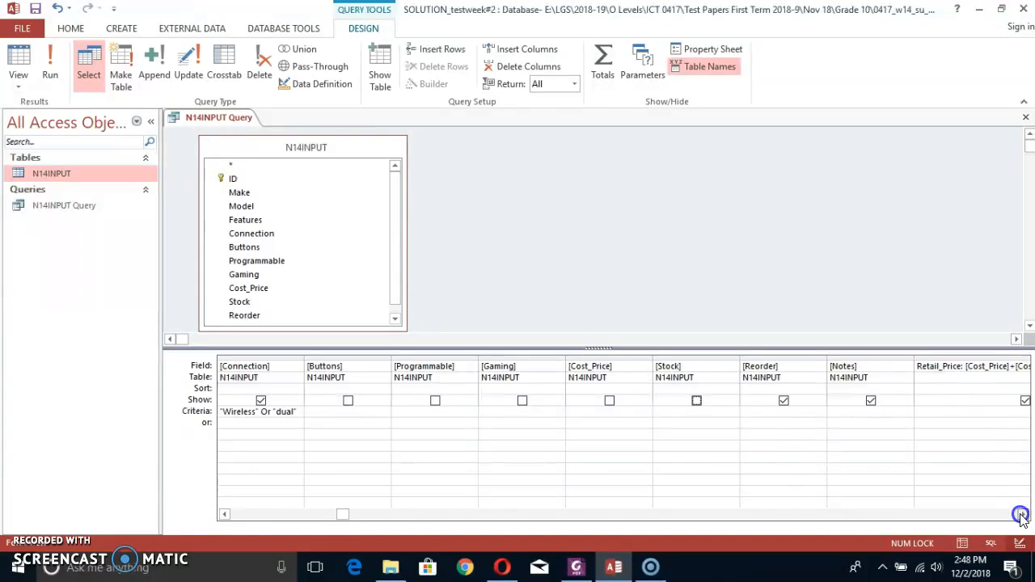
{"action": "left_click", "coordinate": [1022, 514]}
{"action": "left_click", "coordinate": [1022, 515]}
{"action": "left_click", "coordinate": [1022, 514]}
{"action": "left_click", "coordinate": [1022, 514]}
{"action": "left_click", "coordinate": [435, 401]}
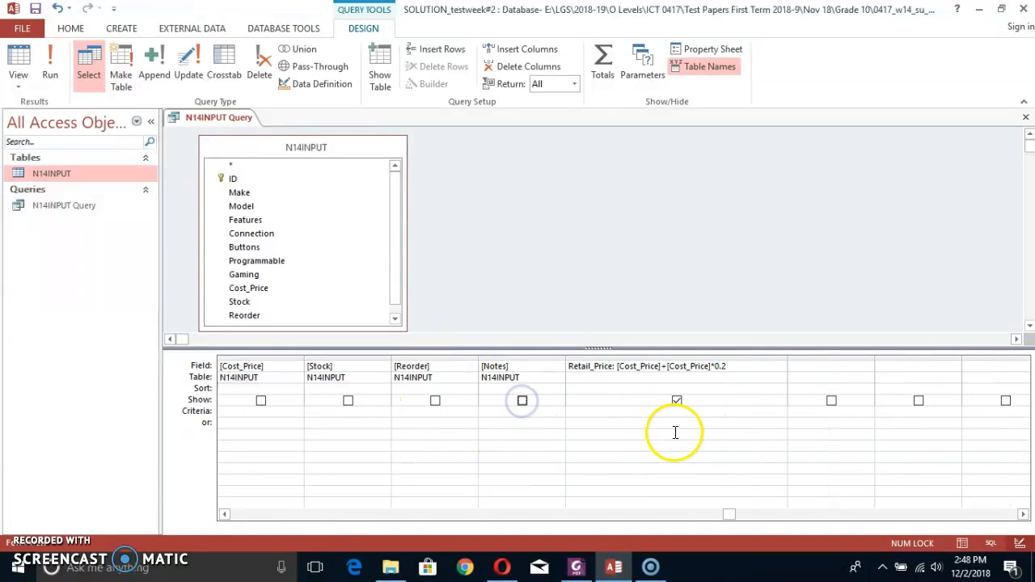
Move the Notes column after Retail_Price, following the field order in the exam paper PDF, and show it in the results.
{"action": "key", "text": "alt+Tab"}
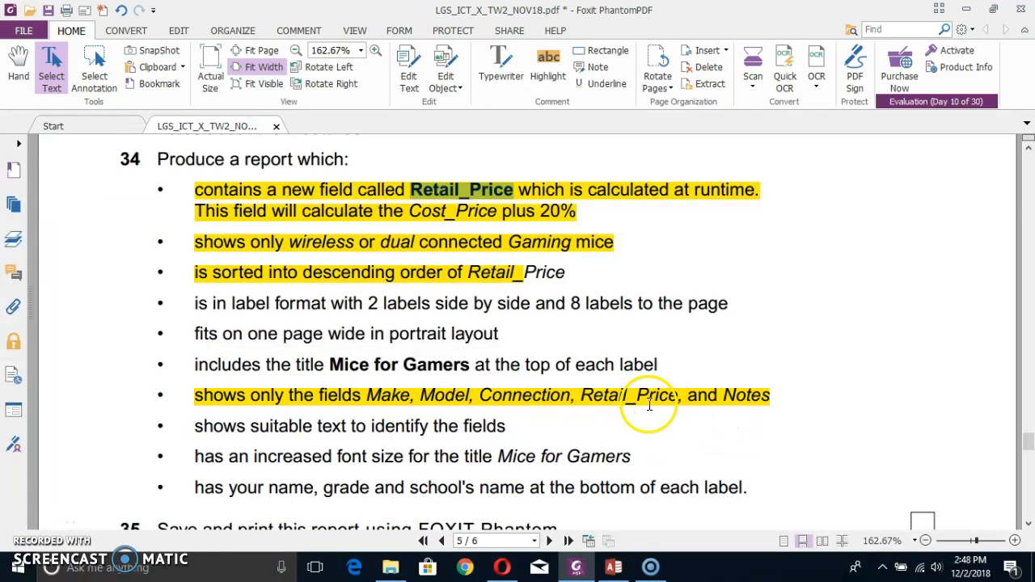
{"action": "key", "text": "alt+Tab"}
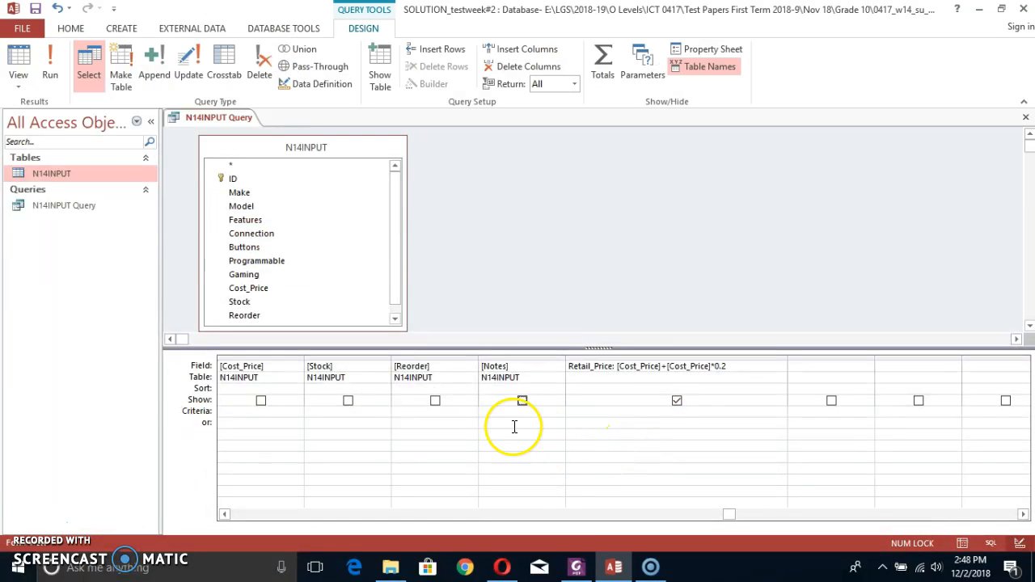
{"action": "left_click", "coordinate": [512, 361]}
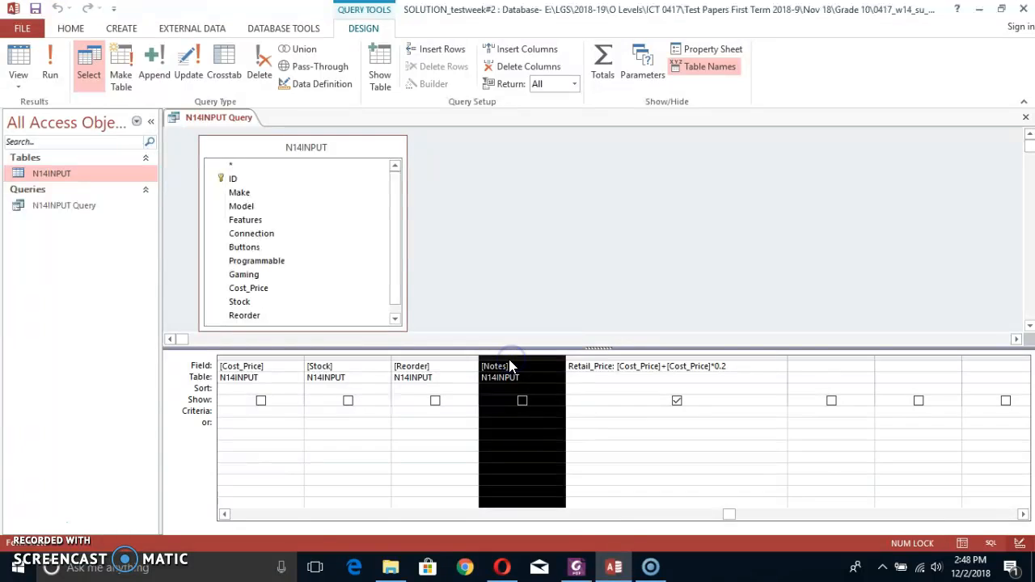
{"action": "left_click_drag", "start_coordinate": [513, 359], "coordinate": [593, 367]}
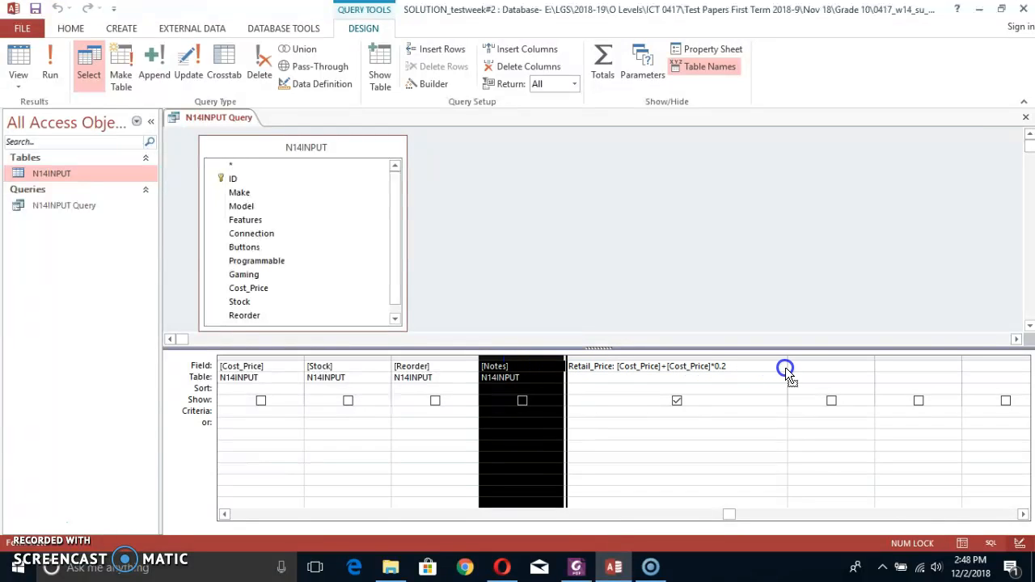
{"action": "left_click_drag", "start_coordinate": [786, 367], "coordinate": [794, 367]}
{"action": "left_click", "coordinate": [744, 401]}
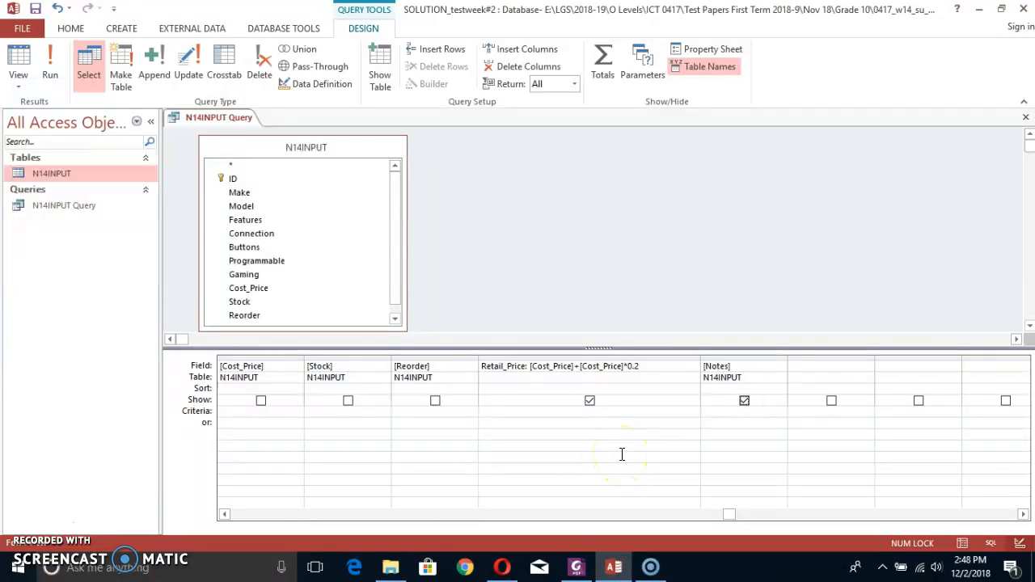
Compare the required field order in the exam paper PDF with the position of the Notes column in the query.
{"action": "key", "text": "alt+Tab"}
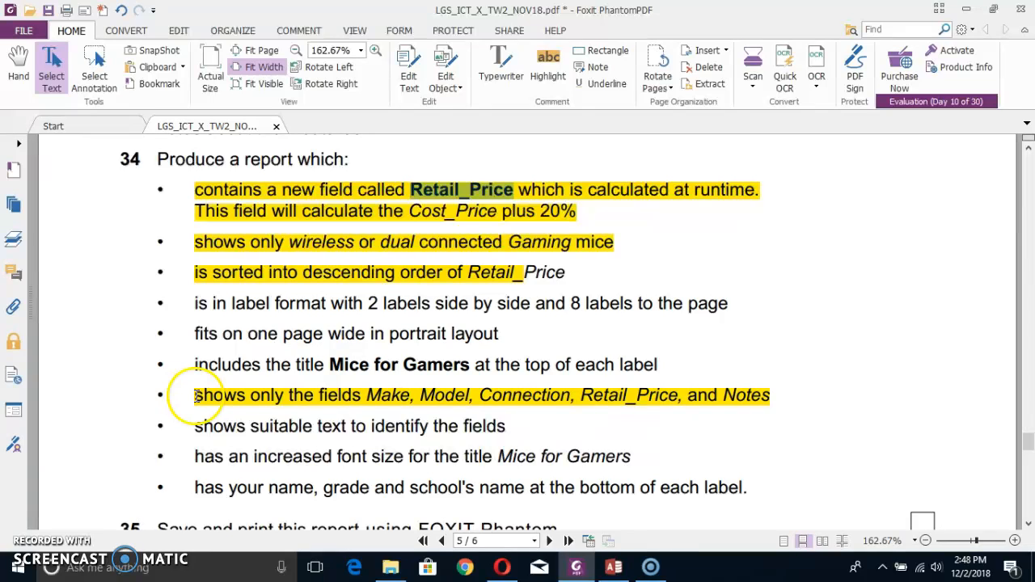
{"action": "left_click_drag", "start_coordinate": [366, 394], "coordinate": [739, 396]}
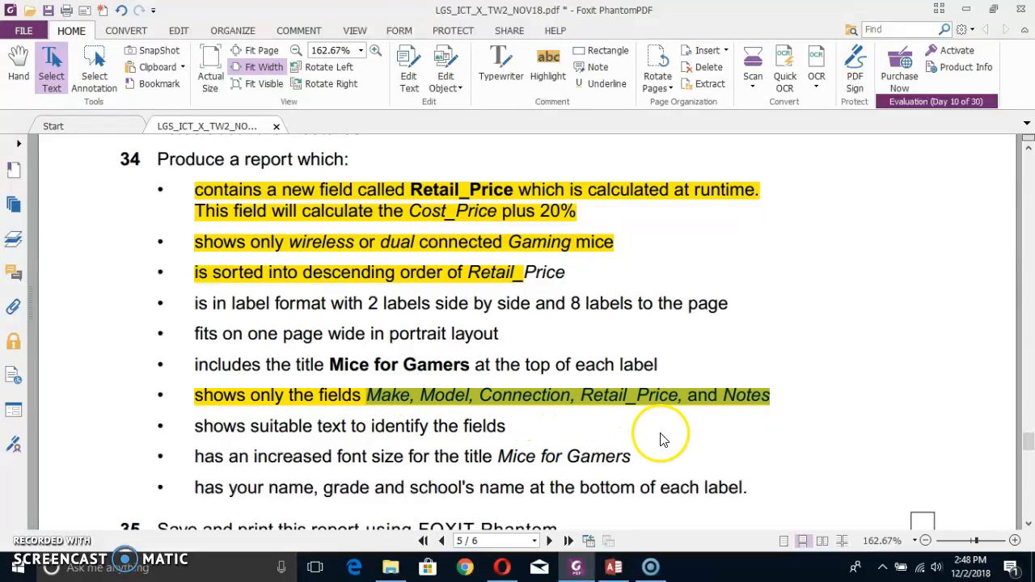
{"action": "key", "text": "alt+Tab"}
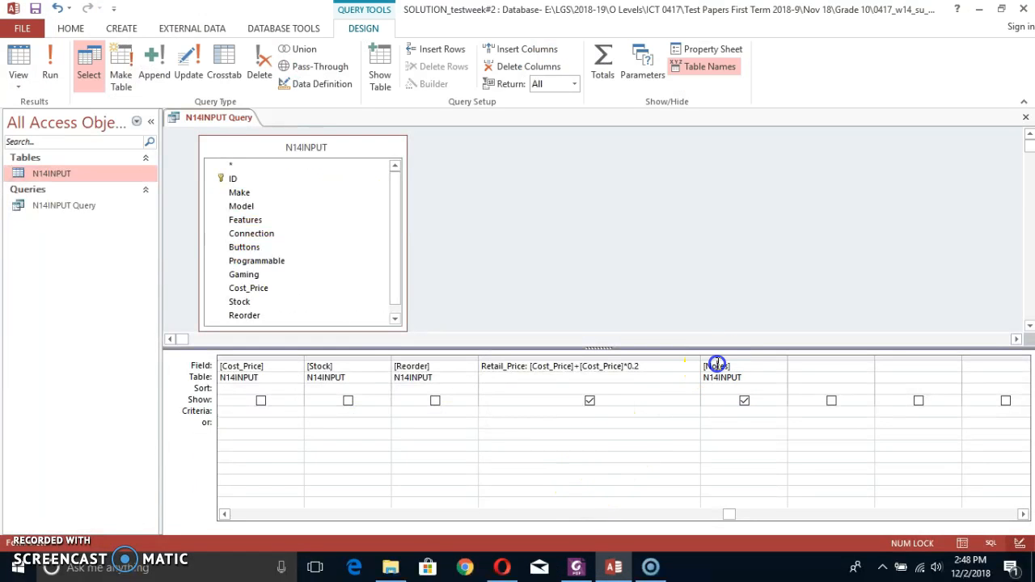
{"action": "left_click", "coordinate": [718, 357]}
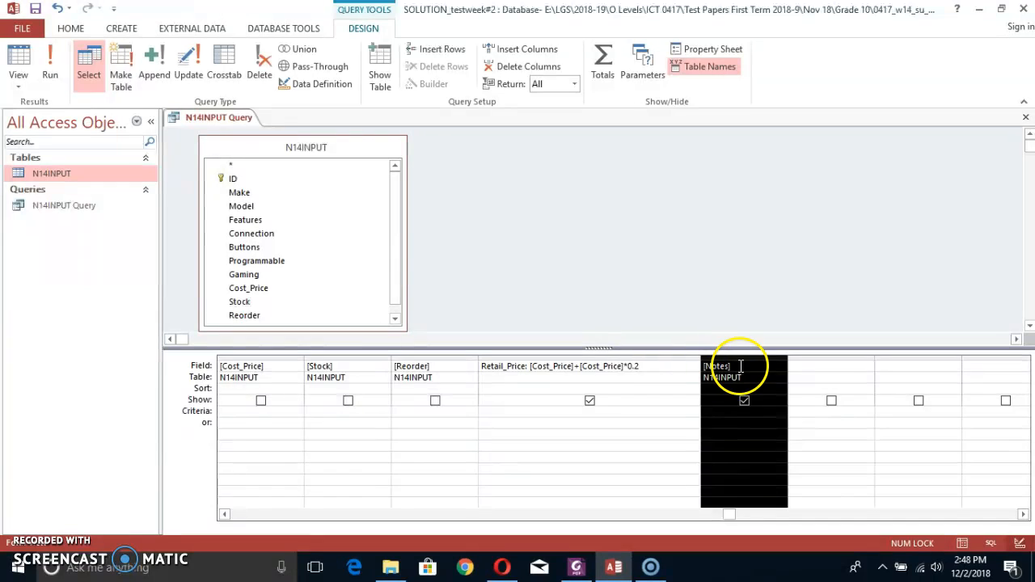
{"action": "left_click_drag", "start_coordinate": [741, 359], "coordinate": [788, 369]}
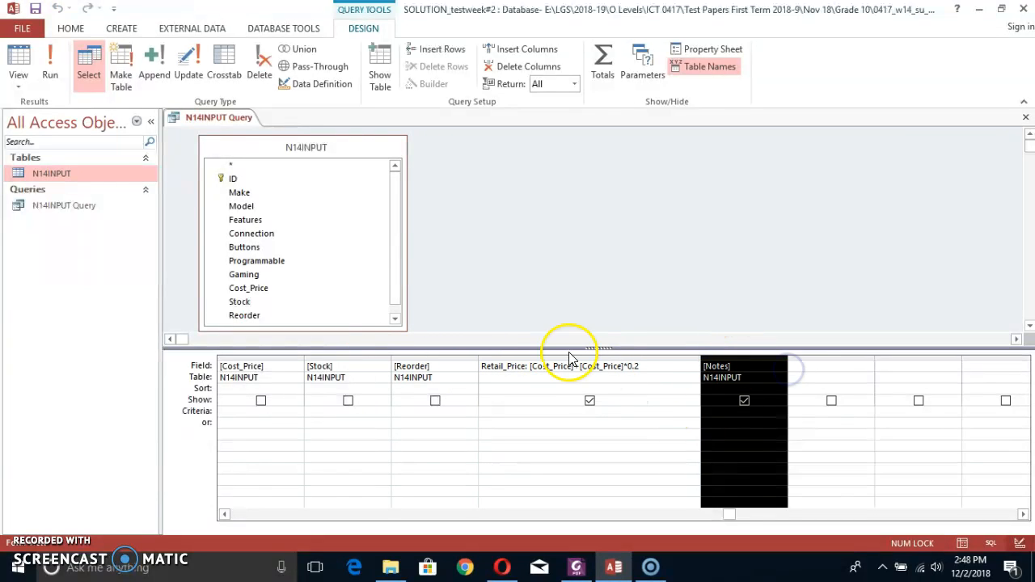
Run the query to check its displayed fields and records, and return to Design View.
{"action": "left_click", "coordinate": [50, 63]}
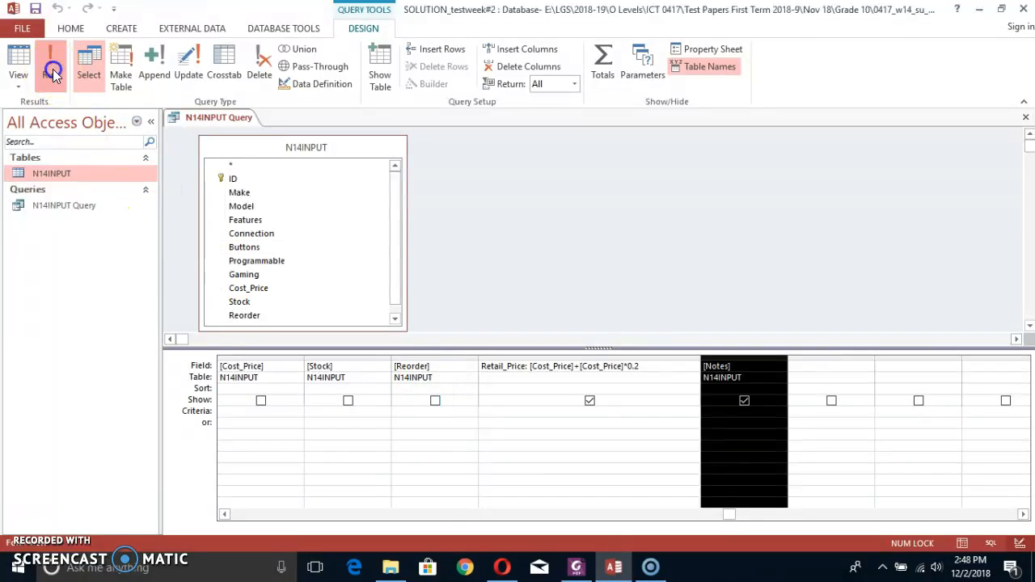
{"action": "scroll", "coordinate": [460, 407], "scroll_direction": "down", "scroll_amount": 11}
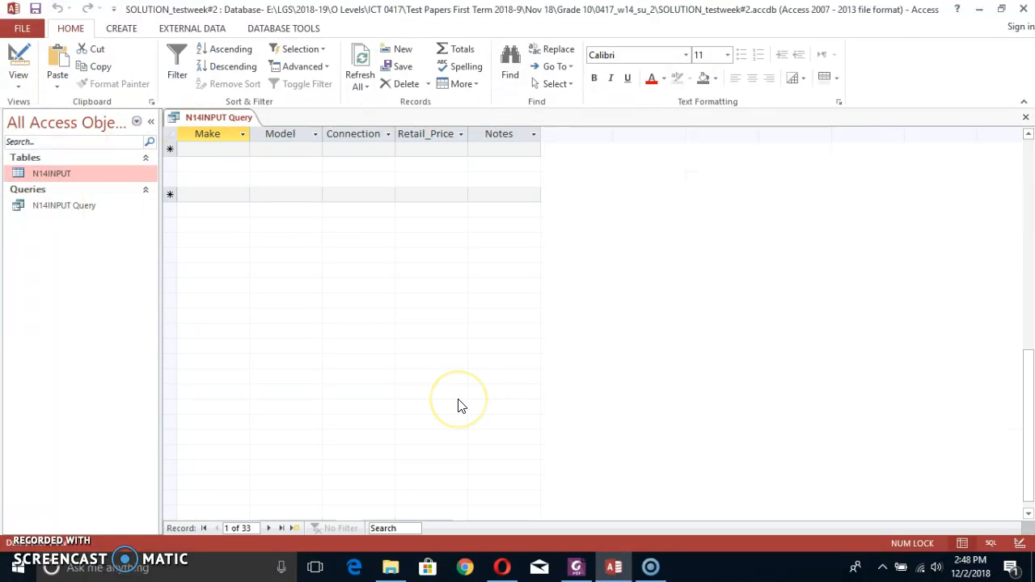
{"action": "scroll", "coordinate": [458, 397], "scroll_direction": "up", "scroll_amount": 10}
{"action": "scroll", "coordinate": [458, 397], "scroll_direction": "up", "scroll_amount": 1}
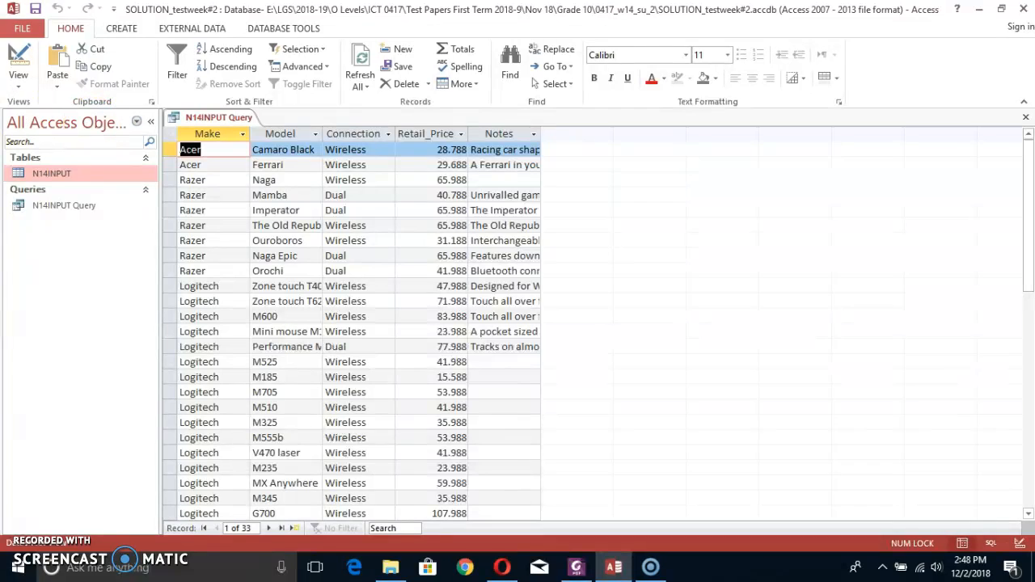
{"action": "left_click", "coordinate": [21, 61]}
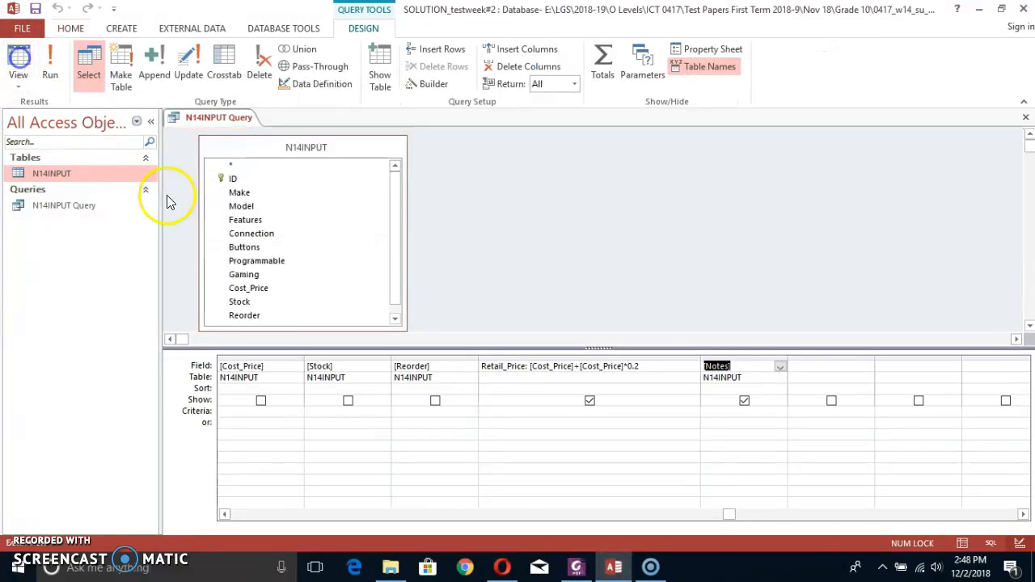
Close the N14INPUT Query and save the changes to its design.
{"action": "right_click", "coordinate": [202, 118]}
{"action": "left_click", "coordinate": [232, 143]}
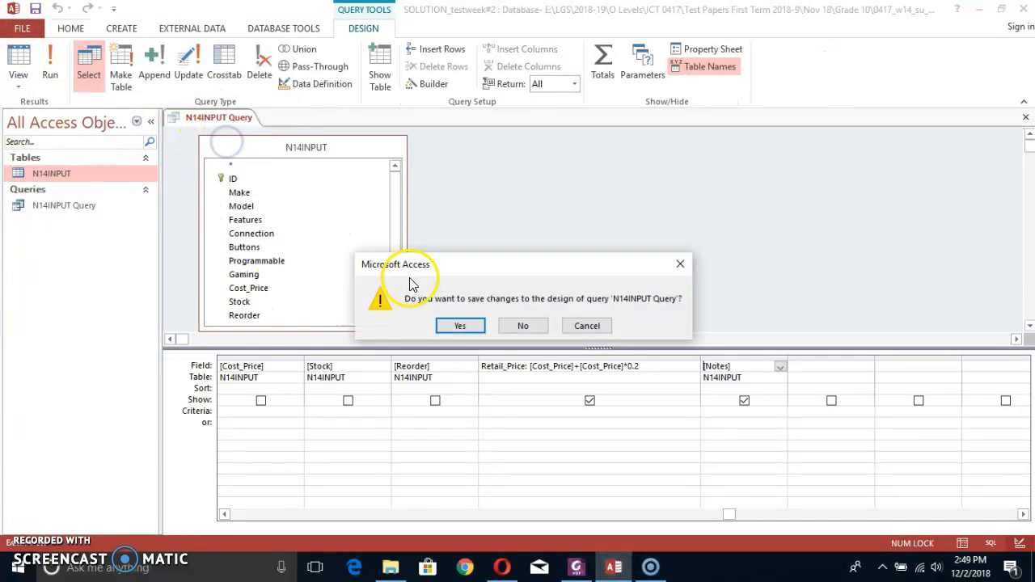
{"action": "left_click", "coordinate": [456, 329]}
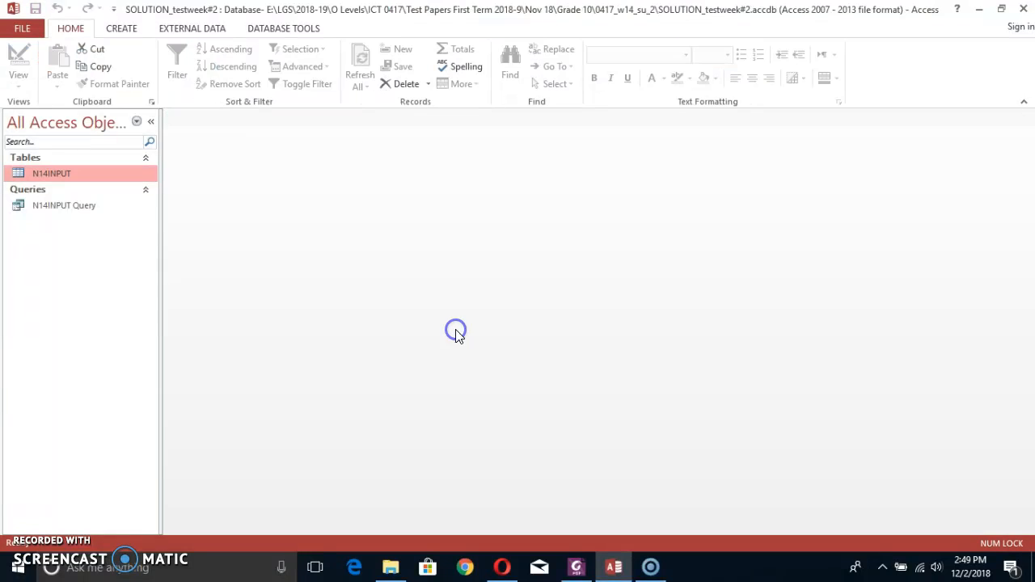
Rename the N14INPUT Query as Step_32_Query.
{"action": "left_click", "coordinate": [39, 206]}
{"action": "key", "text": "alt+Tab"}
{"action": "key", "text": "alt+Tab"}
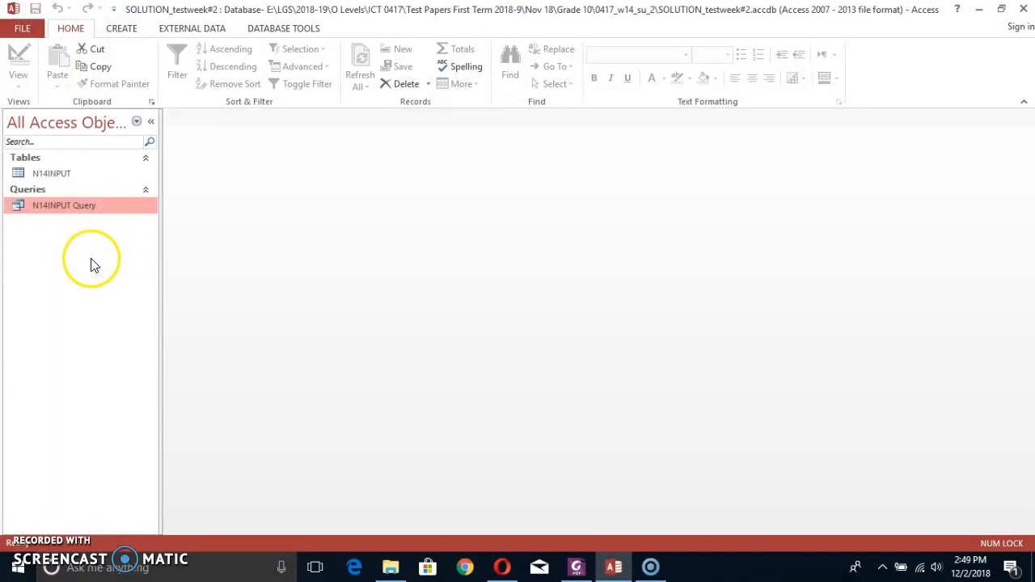
{"action": "key", "text": "F2"}
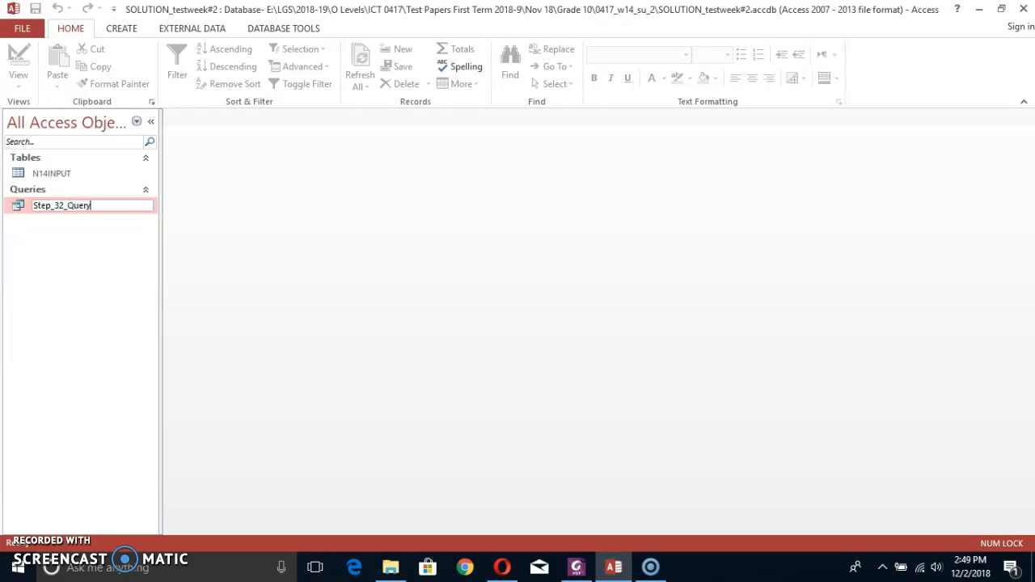
{"action": "key", "text": "Return"}
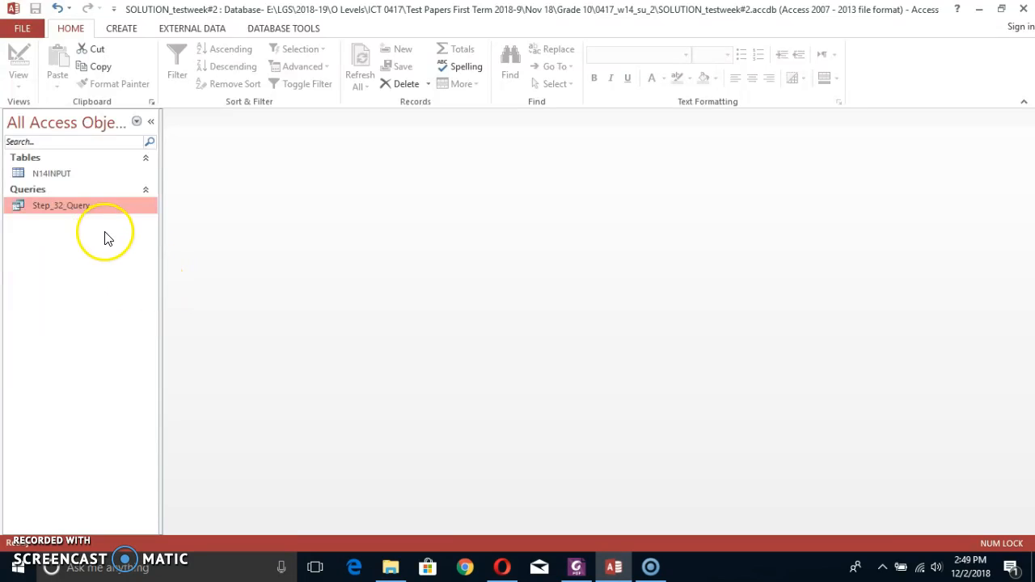
Review the task 34 report requirements in the exam paper PDF and return to the Access database.
{"action": "key", "text": "alt+Tab"}
{"action": "key", "text": "alt+Tab"}
{"action": "key", "text": "alt+Tab"}
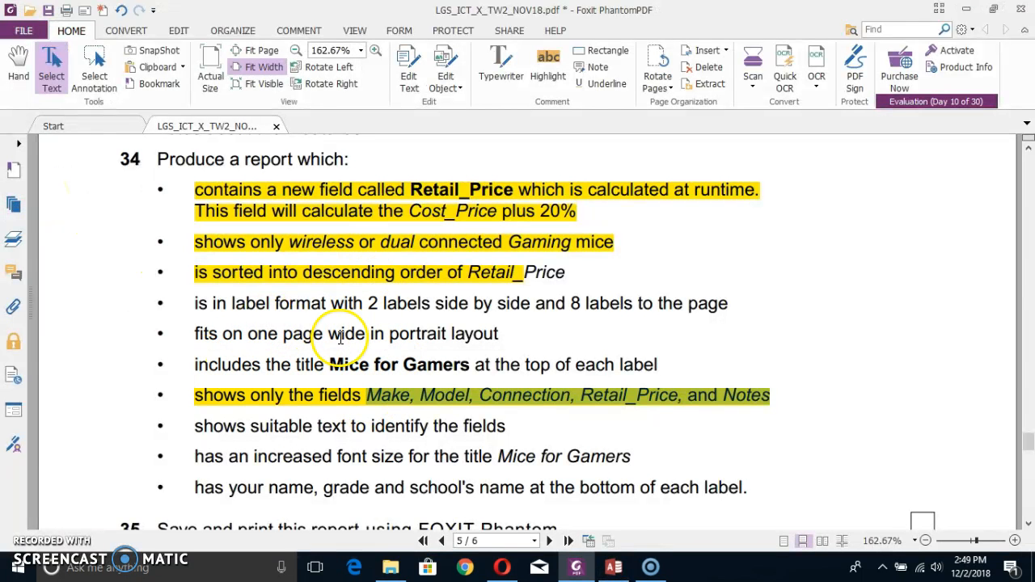
{"action": "scroll", "coordinate": [409, 346], "scroll_direction": "down", "scroll_amount": 1}
{"action": "scroll", "coordinate": [410, 347], "scroll_direction": "up", "scroll_amount": 1}
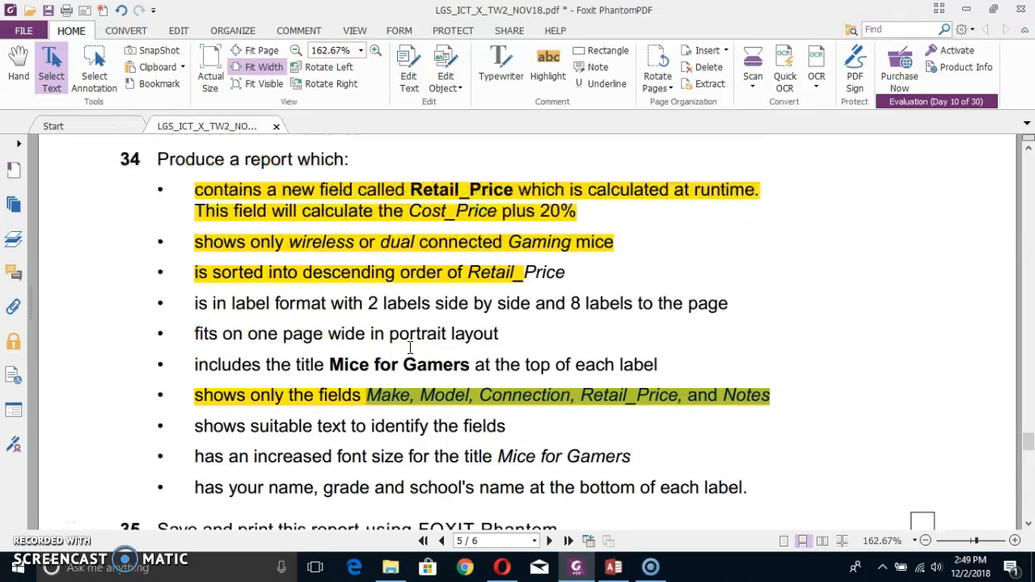
{"action": "scroll", "coordinate": [259, 206], "scroll_direction": "up", "scroll_amount": 1}
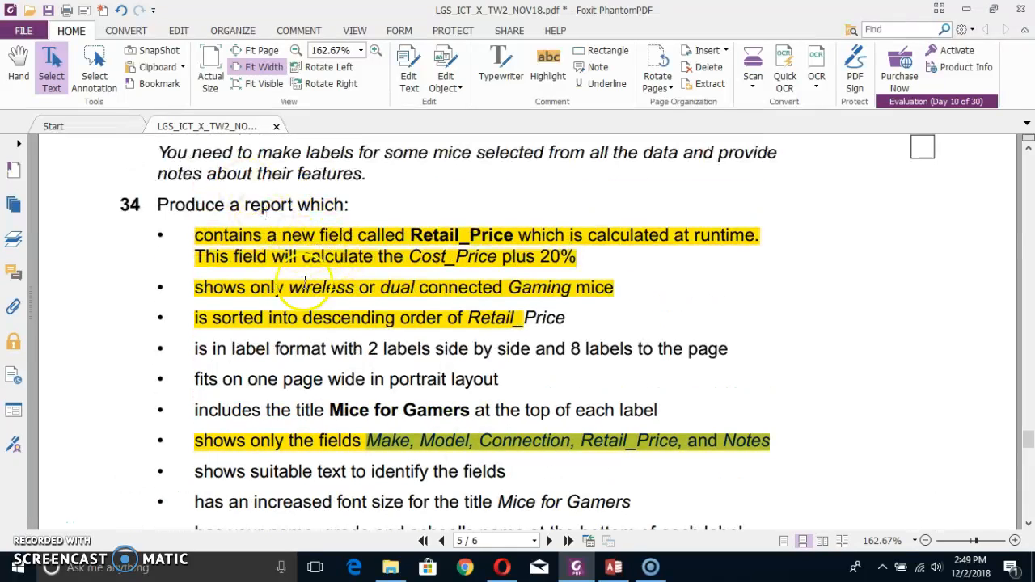
{"action": "key", "text": "alt+Tab"}
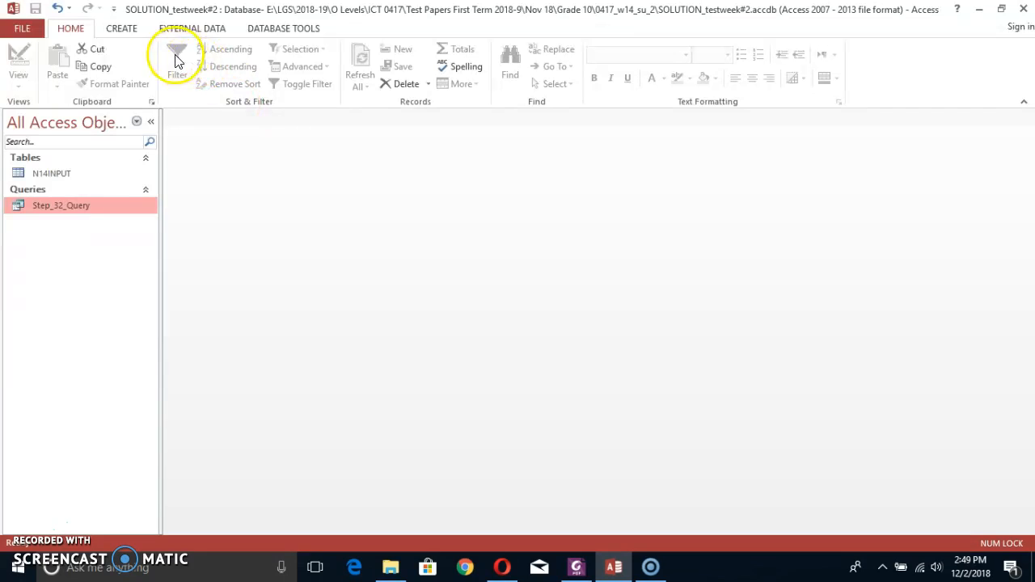
Start the Label Wizard for Step_32_Query and check the label count and page layout requirements in the exam paper PDF.
{"action": "left_click", "coordinate": [123, 29]}
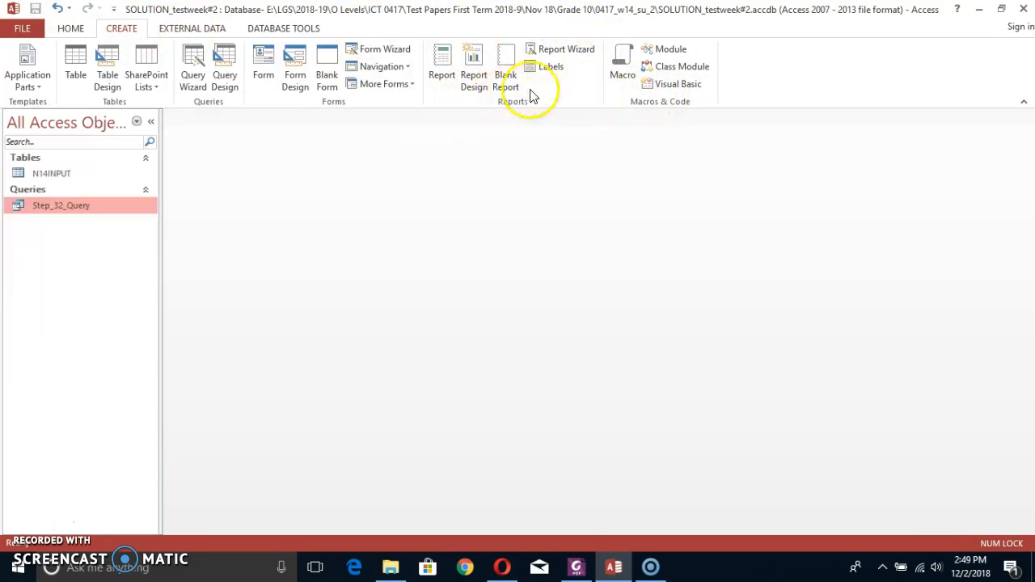
{"action": "left_click", "coordinate": [557, 66]}
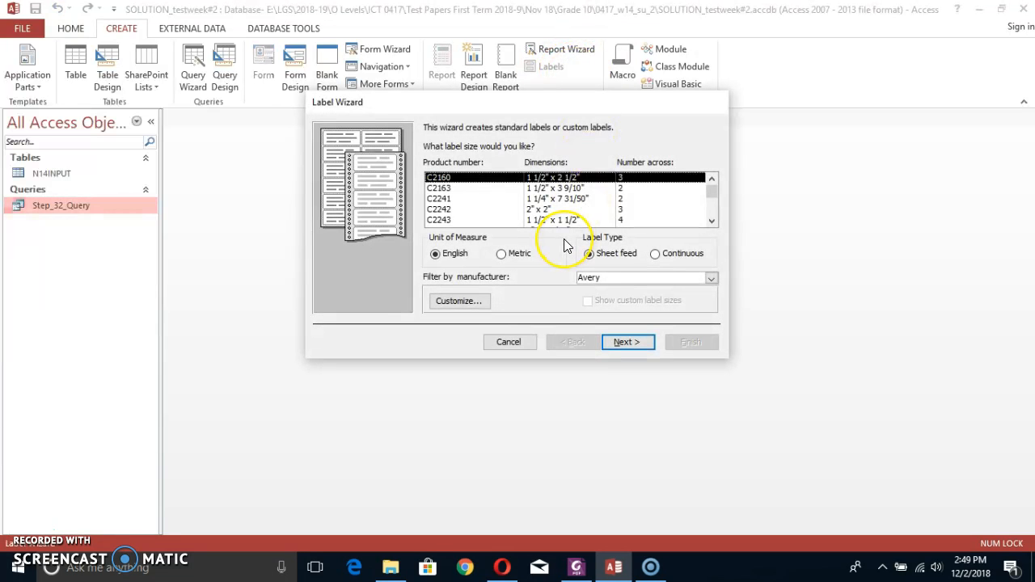
{"action": "key", "text": "alt+Tab"}
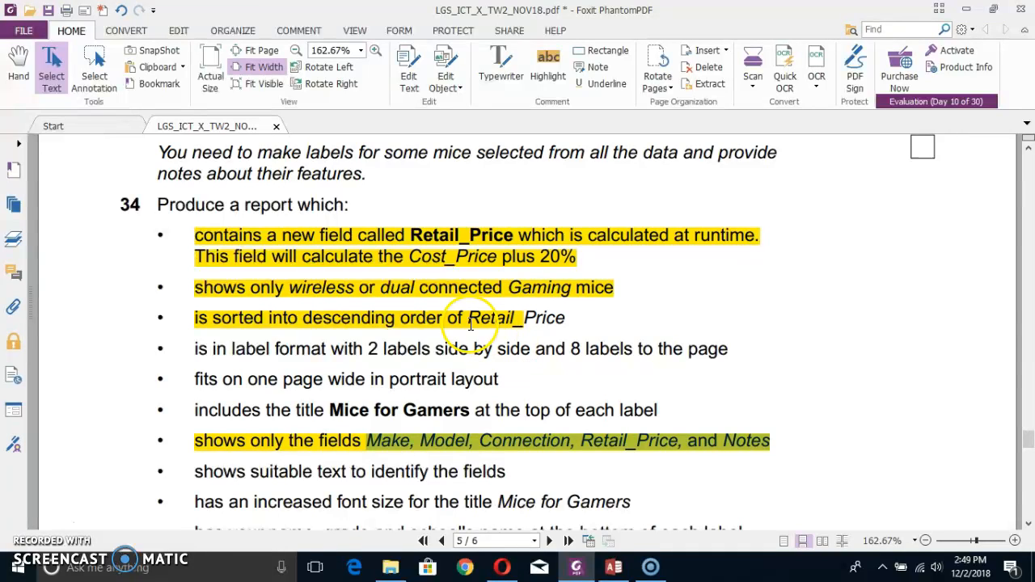
{"action": "left_click_drag", "start_coordinate": [390, 380], "coordinate": [431, 383]}
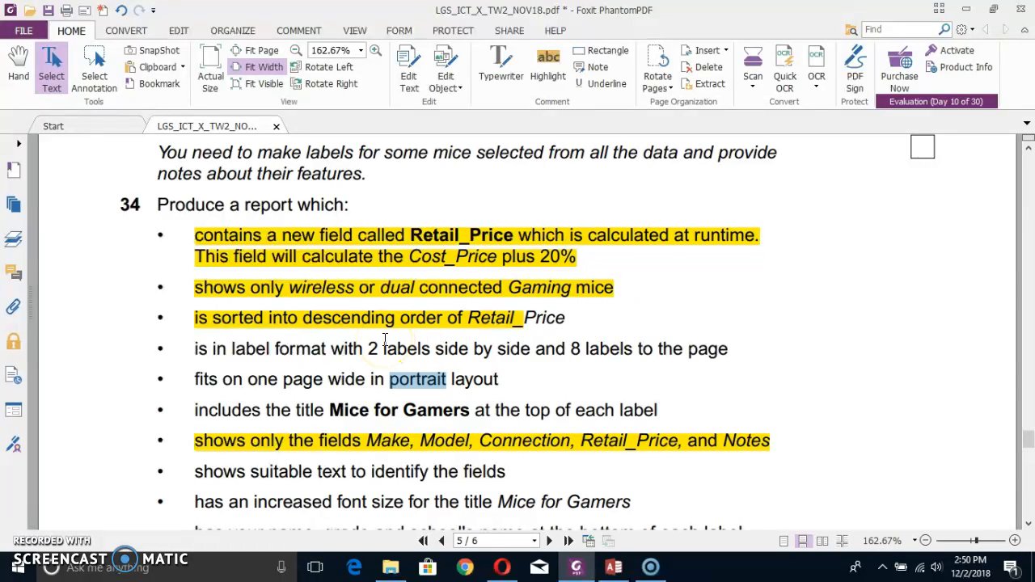
Open a blank document in Word 2013 and fill it with four lines of placeholder text.
{"action": "key", "text": "super"}
{"action": "type", "text": "winword"}
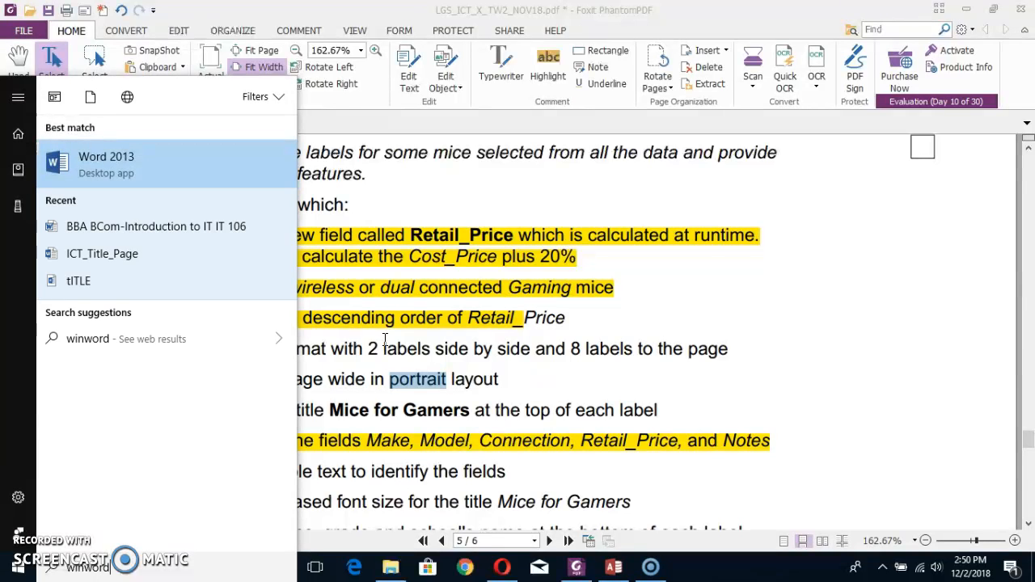
{"action": "key", "text": "Return"}
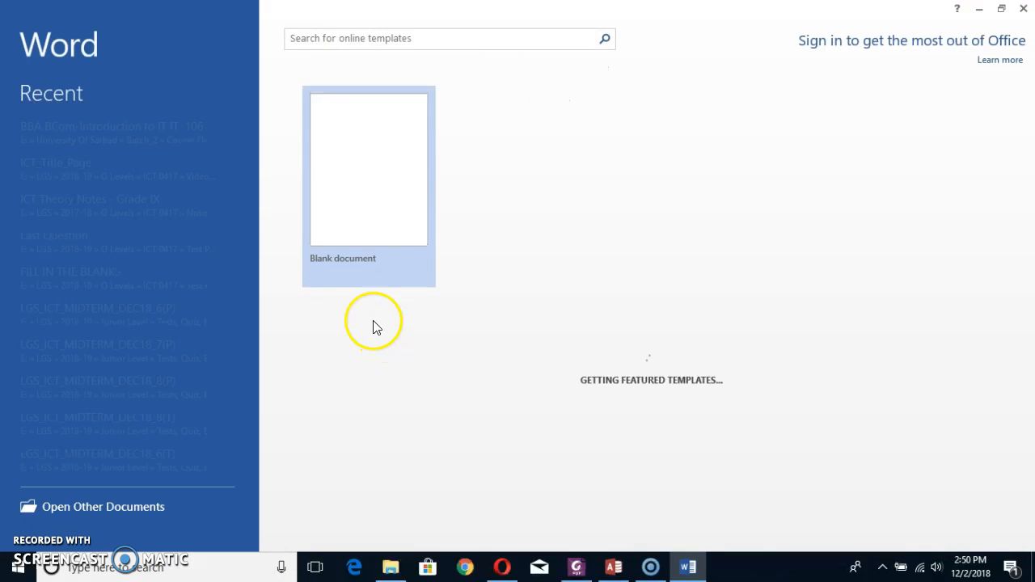
{"action": "left_click", "coordinate": [337, 187]}
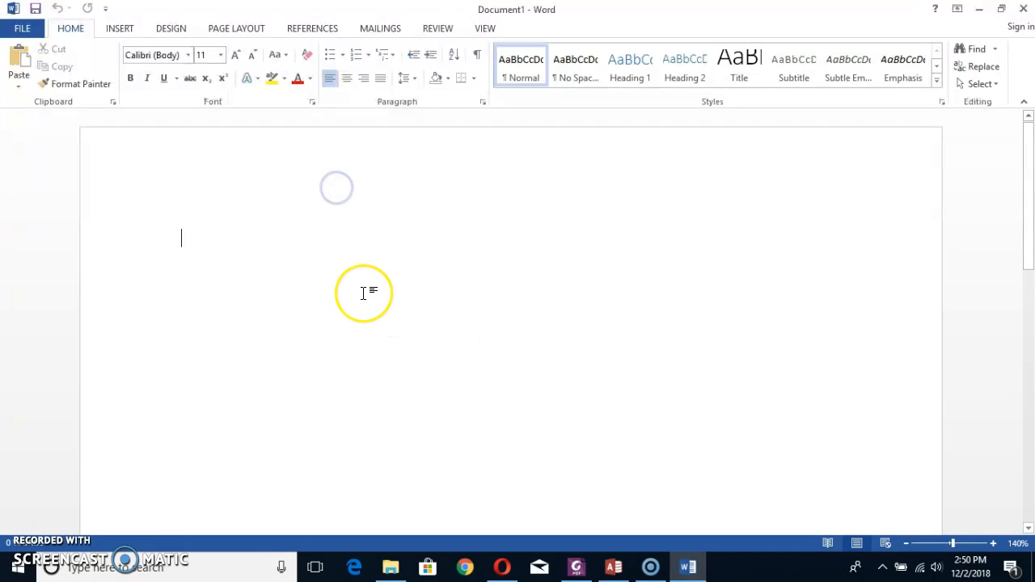
{"action": "scroll", "coordinate": [364, 292], "scroll_direction": "down", "scroll_amount": 3}
{"action": "left_click", "coordinate": [267, 203]}
{"action": "type", "text": "djfadfj;sda f;dslafj ;ldsjflkds"}
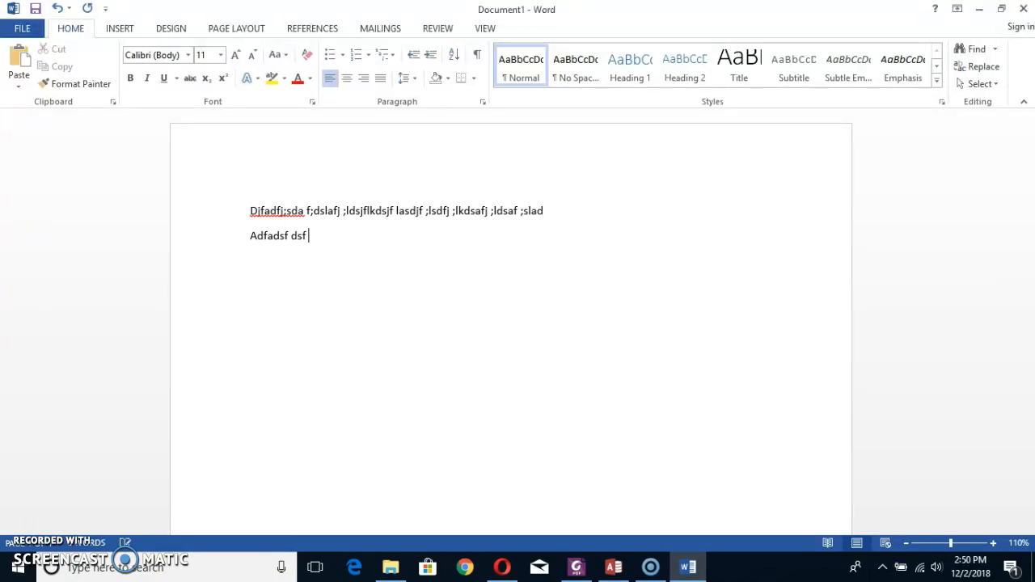
{"action": "type", "text": "dsaf dsfsadfsdf ds"}
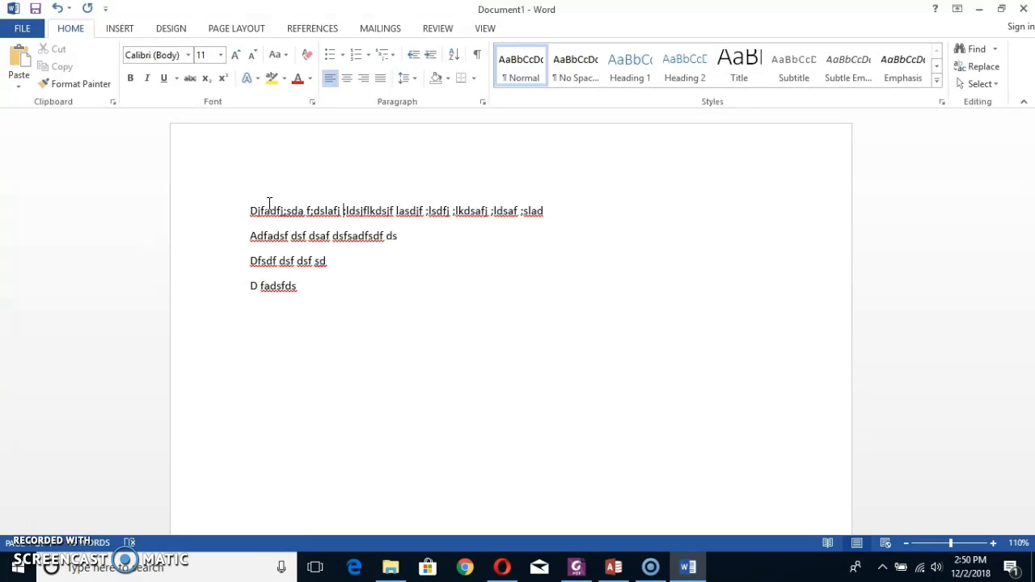
Delete the end of the first placeholder line, starting from "lkdsafj".
{"action": "key", "text": "ctrl+shift+Right"}
{"action": "key", "text": "ctrl+shift+Right"}
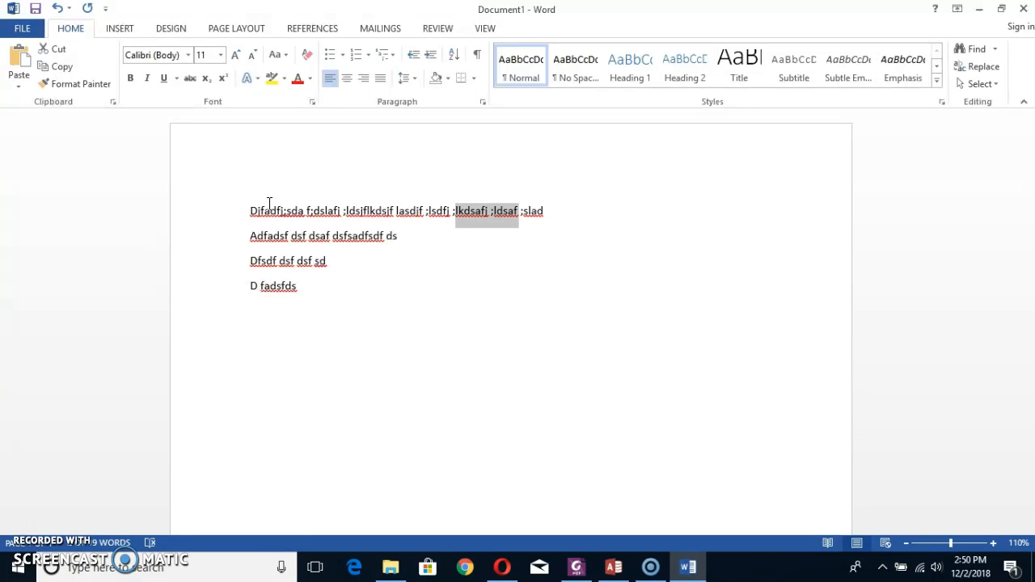
{"action": "key", "text": "Delete"}
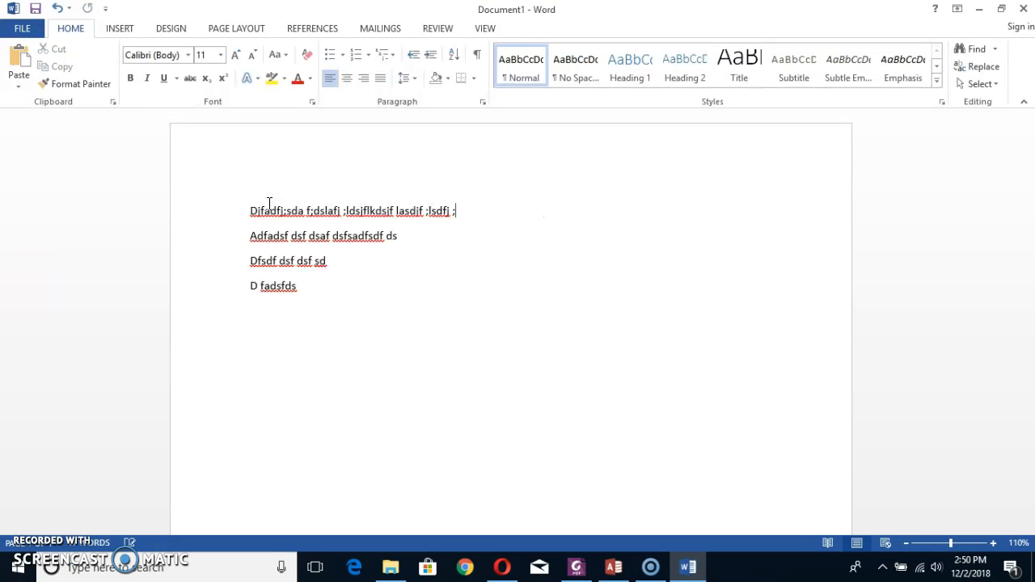
{"action": "key", "text": "Delete"}
{"action": "key", "text": "ctrl+z"}
Copy the four placeholder lines as a block and paste it repeatedly until the text runs onto a second page.
{"action": "key", "text": "Home"}
{"action": "key", "text": "shift+Down"}
{"action": "key", "text": "shift+Down"}
{"action": "key", "text": "shift+Down"}
{"action": "key", "text": "shift+Down"}
{"action": "key", "text": "shift+Up"}
{"action": "key", "text": "shift+Down"}
{"action": "key", "text": "ctrl+c"}
{"action": "key", "text": "ctrl+v"}
{"action": "key", "text": "ctrl+v"}
{"action": "key", "text": "ctrl+v"}
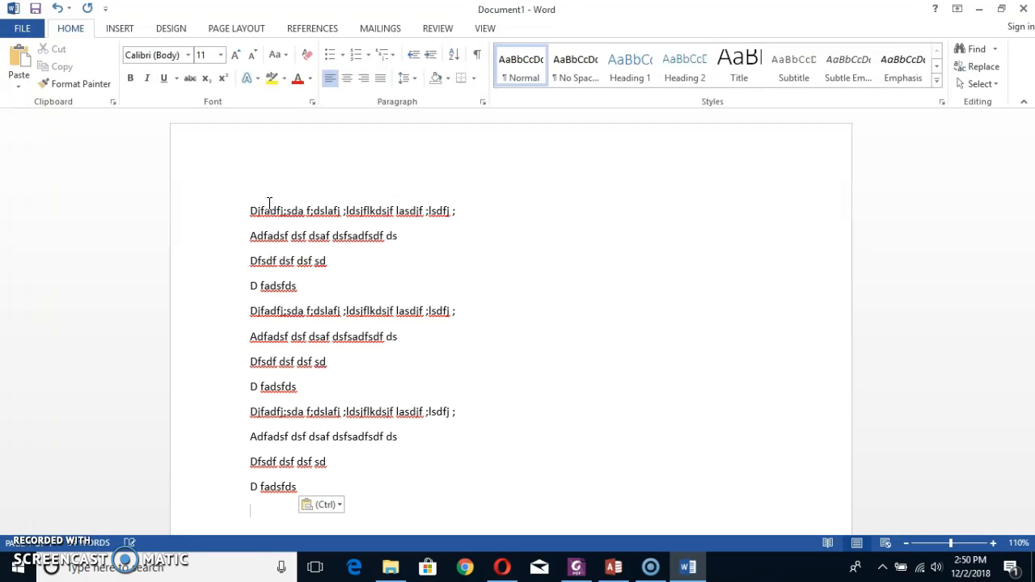
{"action": "key", "text": "ctrl+v"}
{"action": "key", "text": "ctrl+v"}
{"action": "key", "text": "ctrl+v"}
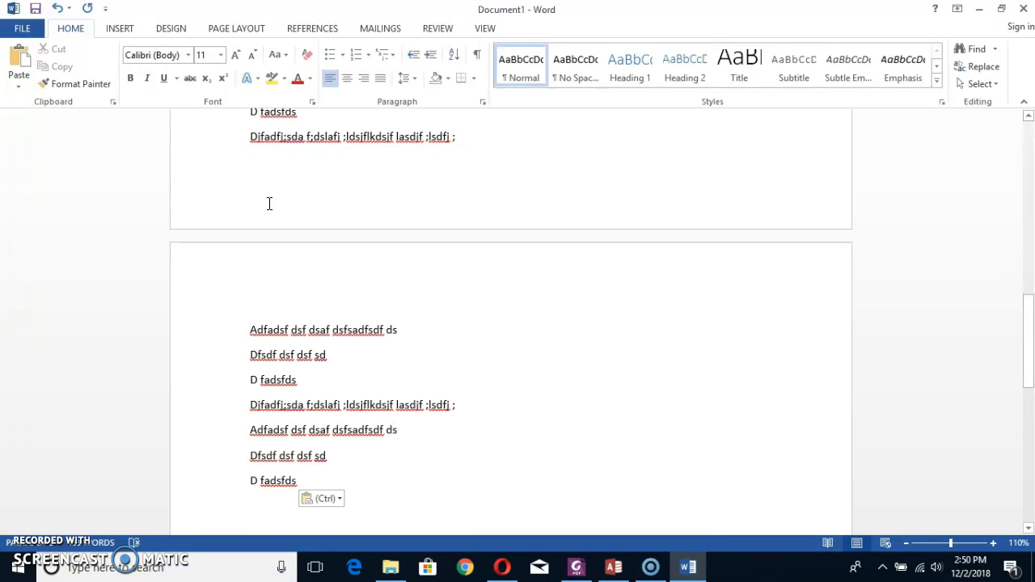
Arrange all of the placeholder text in two columns.
{"action": "key", "text": "ctrl+a"}
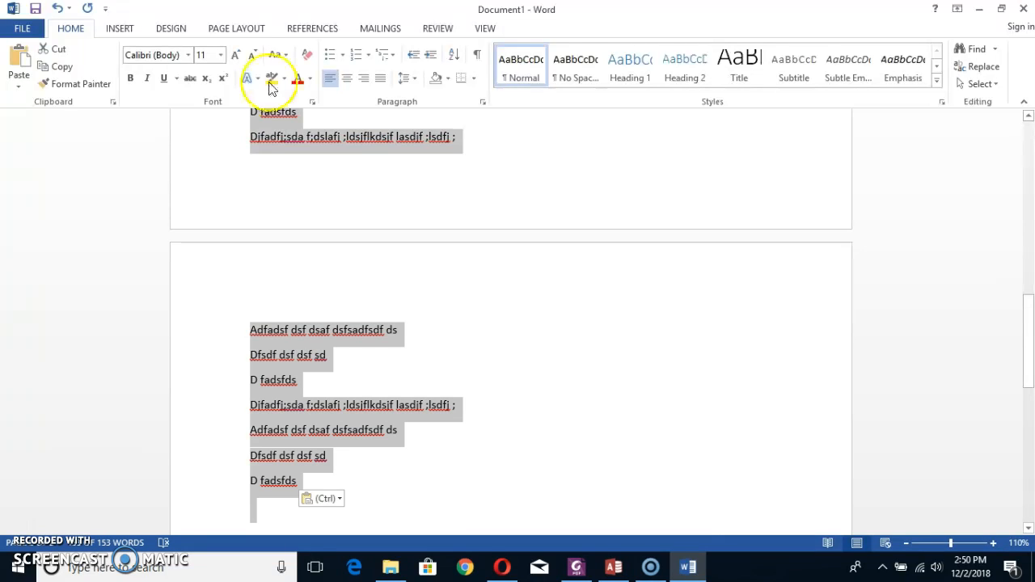
{"action": "left_click", "coordinate": [235, 28]}
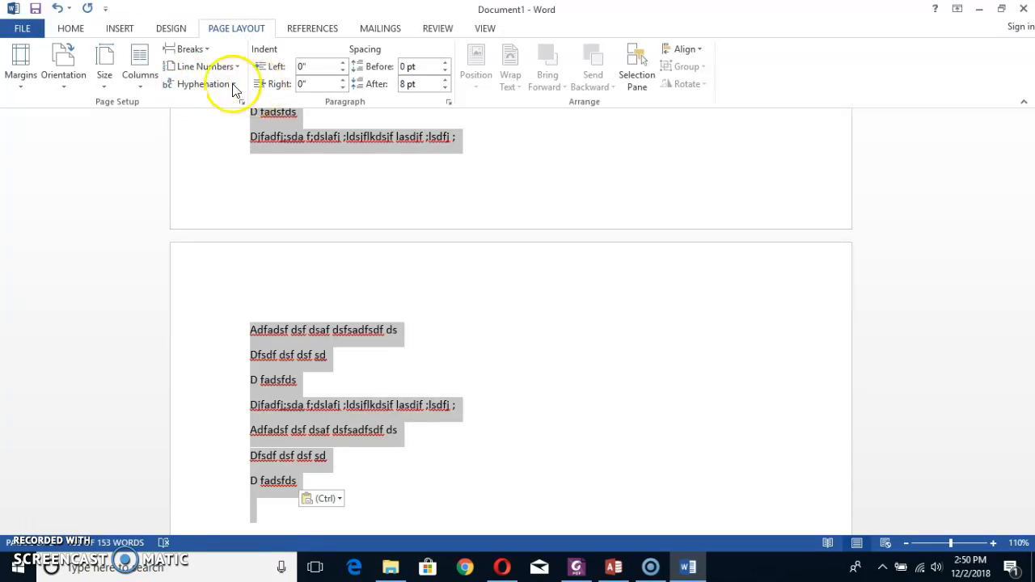
{"action": "left_click", "coordinate": [148, 89]}
{"action": "left_click", "coordinate": [147, 138]}
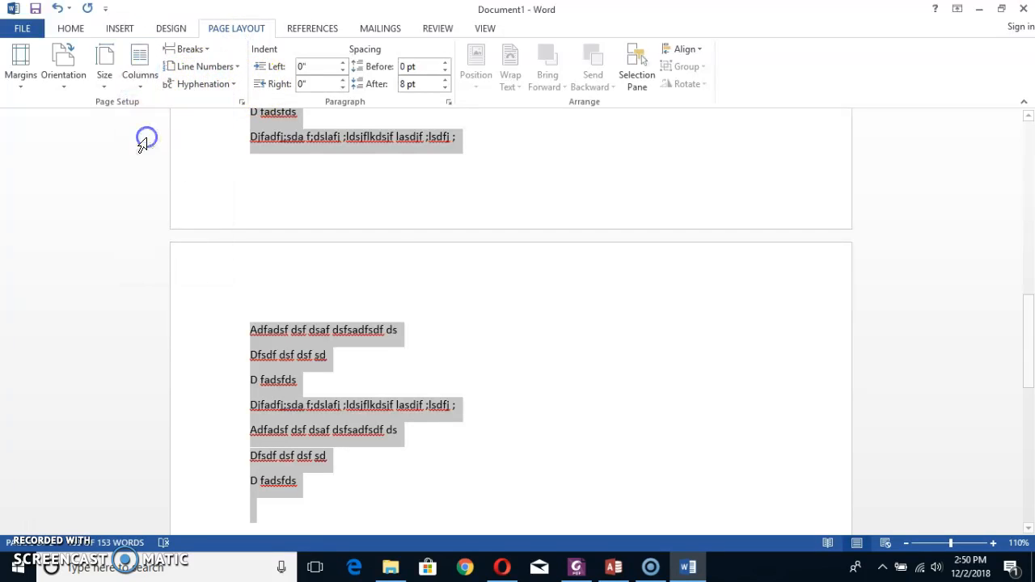
{"action": "scroll", "coordinate": [576, 315], "scroll_direction": "up", "scroll_amount": 10}
{"action": "left_click", "coordinate": [469, 296]}
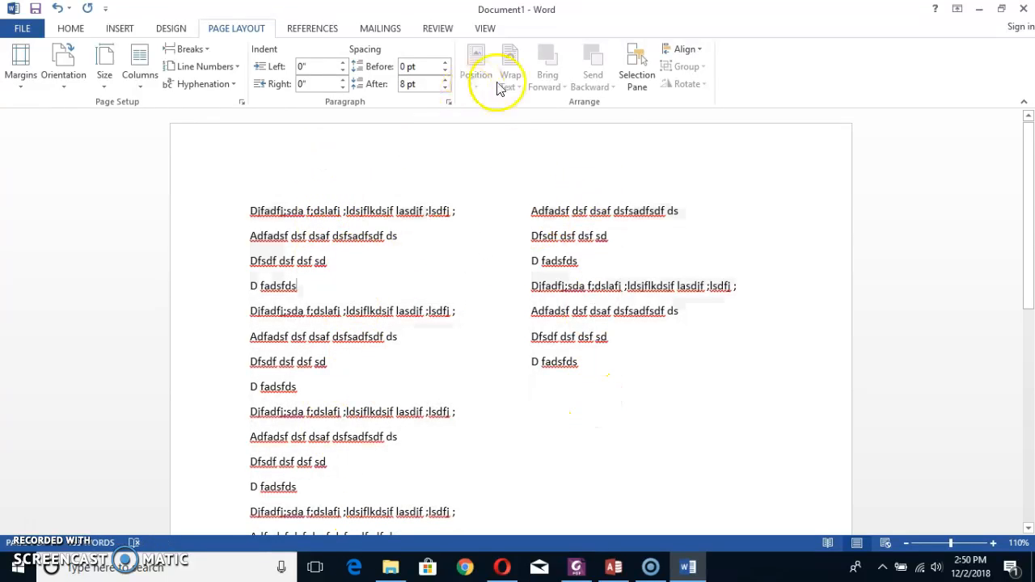
Check the "2 labels side by side" requirement in the exam paper PDF and return to the Word document.
{"action": "key", "text": "alt+Tab"}
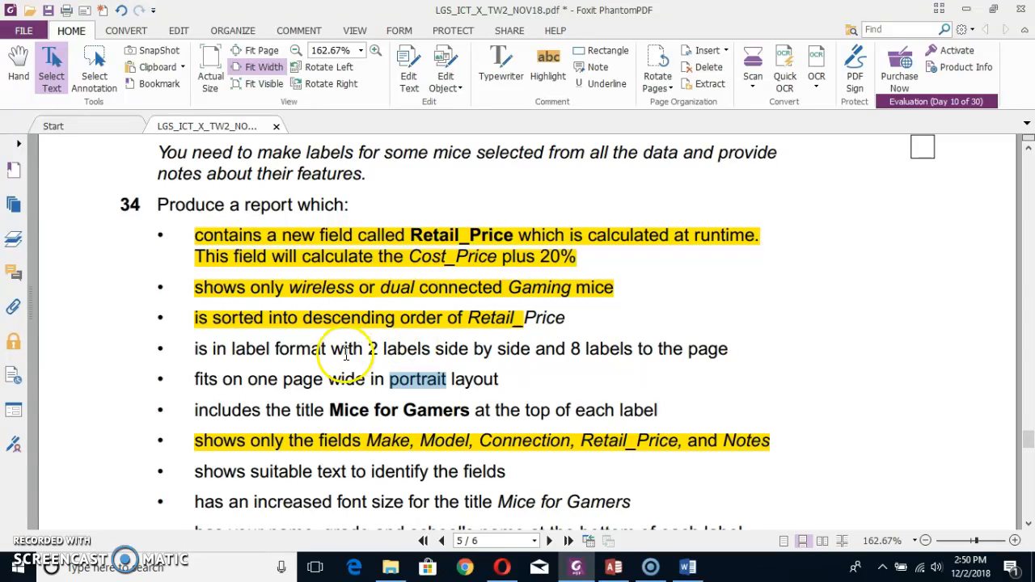
{"action": "left_click_drag", "start_coordinate": [368, 348], "coordinate": [495, 349]}
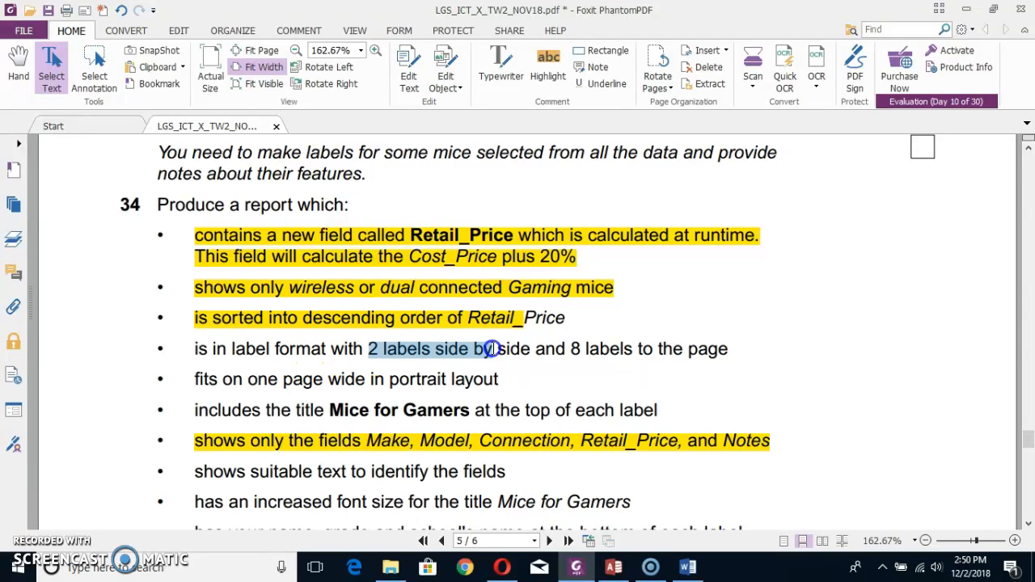
{"action": "key", "text": "alt+Tab"}
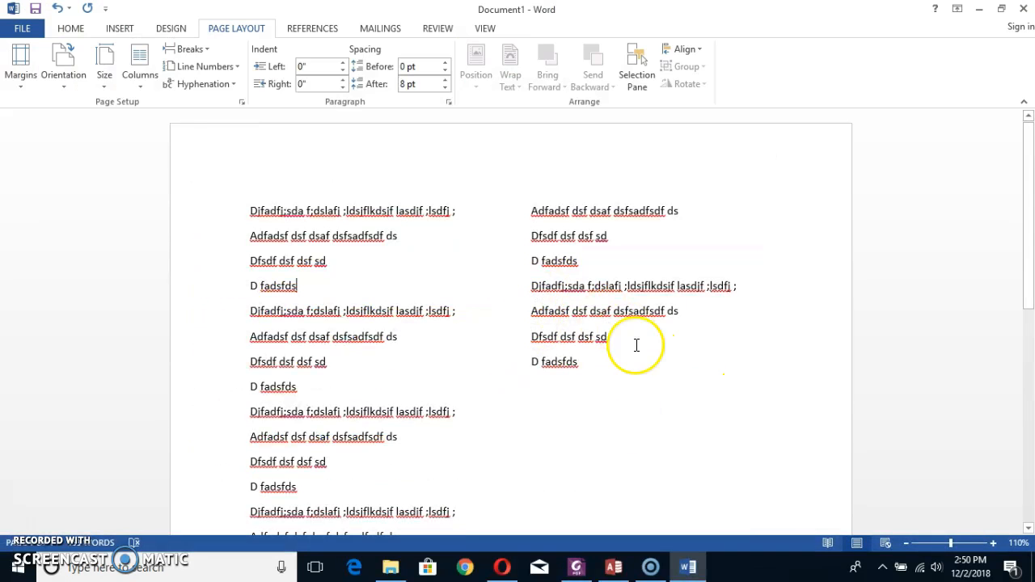
Separate the four-line text blocks in the first column with two blank lines each.
{"action": "left_click", "coordinate": [245, 311]}
{"action": "key", "text": "Return"}
{"action": "key", "text": "Return"}
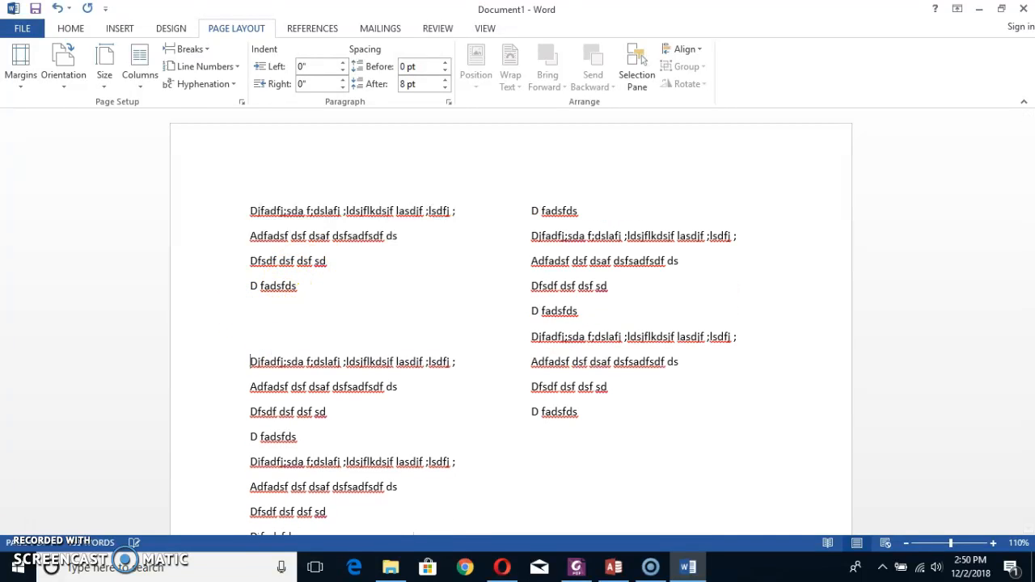
{"action": "scroll", "coordinate": [321, 365], "scroll_direction": "down", "scroll_amount": 2}
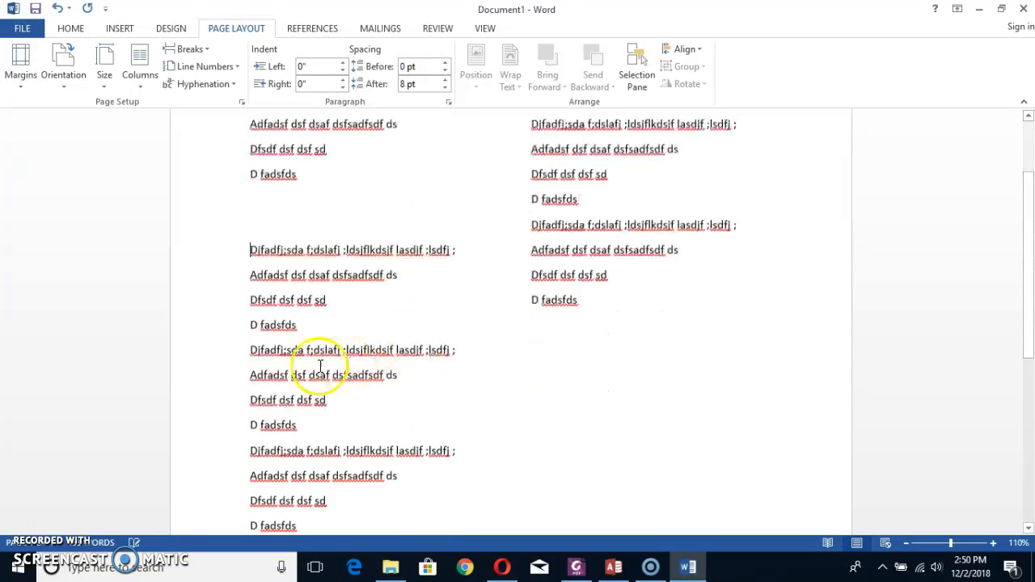
{"action": "left_click", "coordinate": [246, 348]}
{"action": "key", "text": "Return"}
{"action": "key", "text": "Return"}
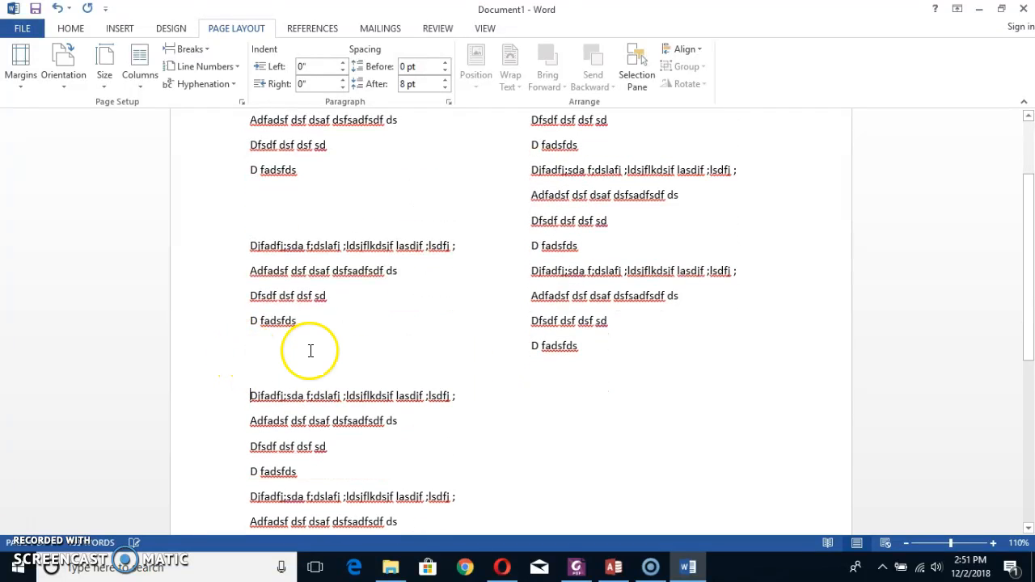
{"action": "scroll", "coordinate": [310, 350], "scroll_direction": "down", "scroll_amount": 2}
{"action": "key", "text": "Return"}
{"action": "key", "text": "Return"}
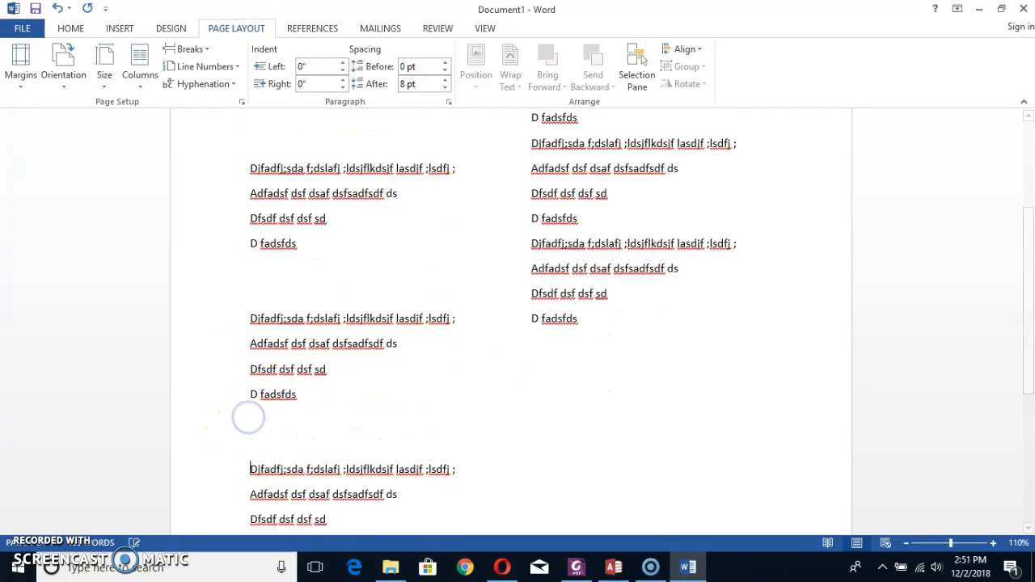
{"action": "scroll", "coordinate": [242, 420], "scroll_direction": "down", "scroll_amount": 2}
{"action": "left_click", "coordinate": [249, 451]}
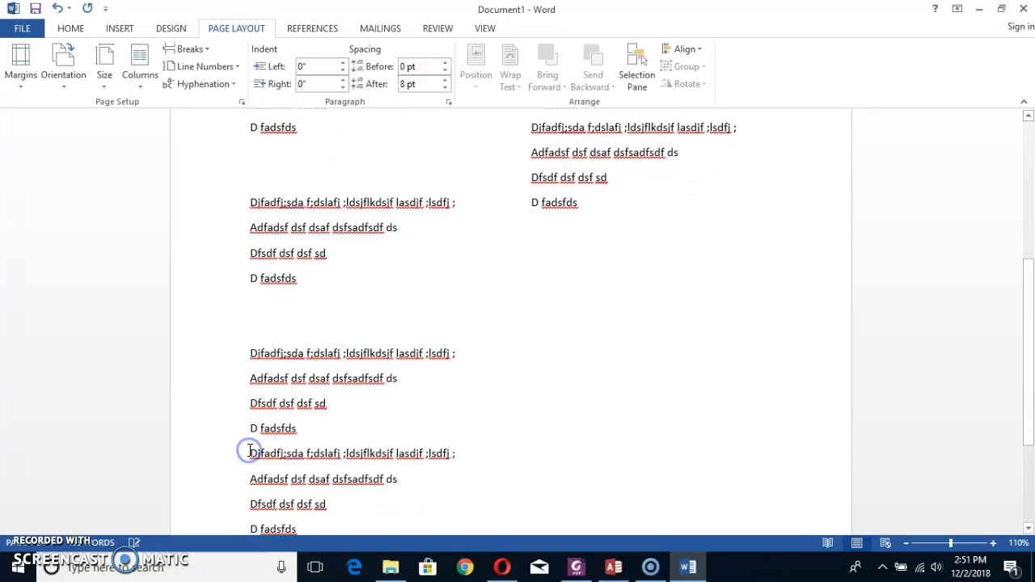
{"action": "key", "text": "Return"}
{"action": "key", "text": "Return"}
Insert one blank line before each of the first two full text blocks in the second column.
{"action": "scroll", "coordinate": [591, 252], "scroll_direction": "up", "scroll_amount": 3}
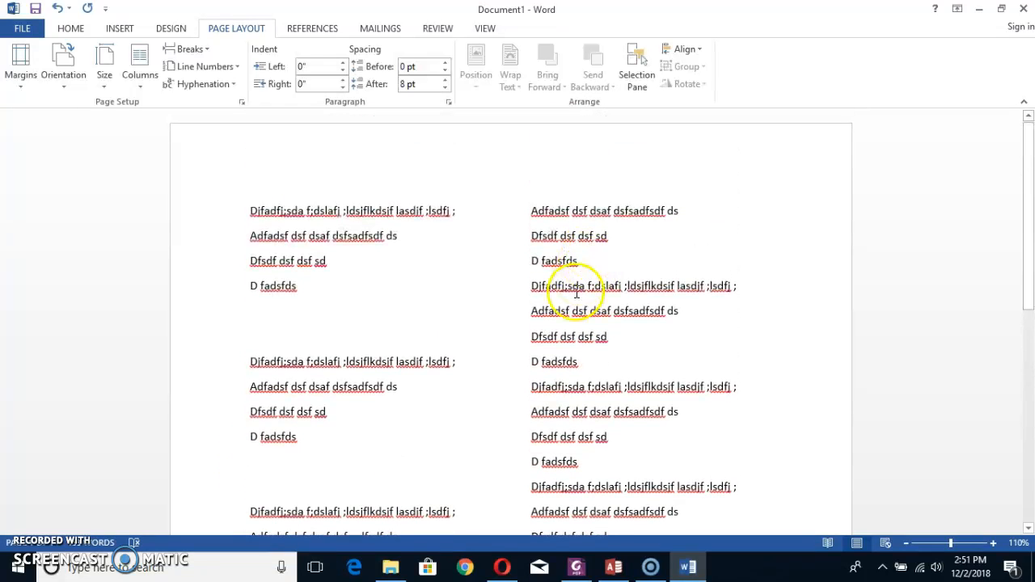
{"action": "left_click", "coordinate": [530, 286]}
{"action": "key", "text": "Return"}
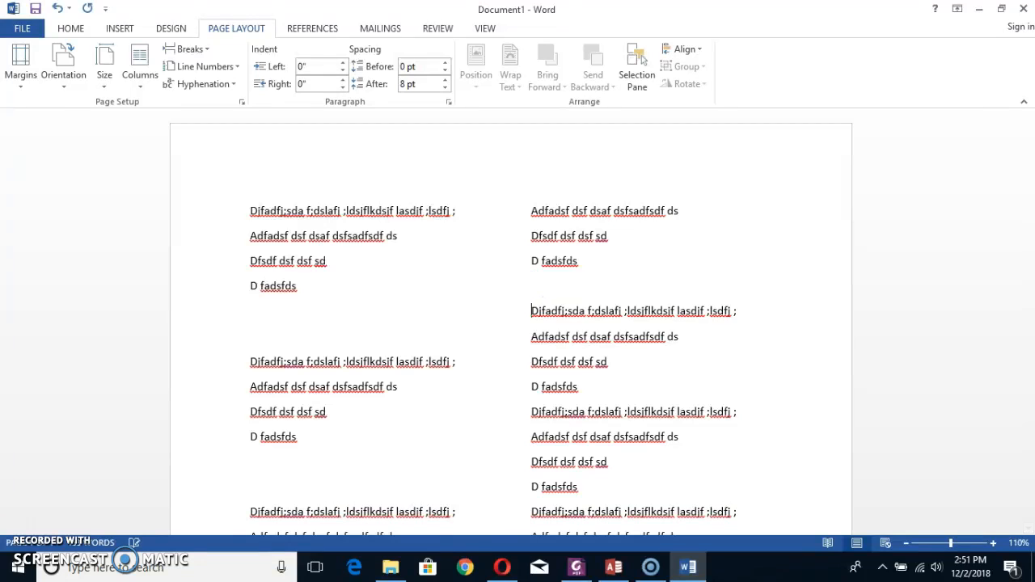
{"action": "left_click", "coordinate": [530, 413]}
{"action": "key", "text": "Return"}
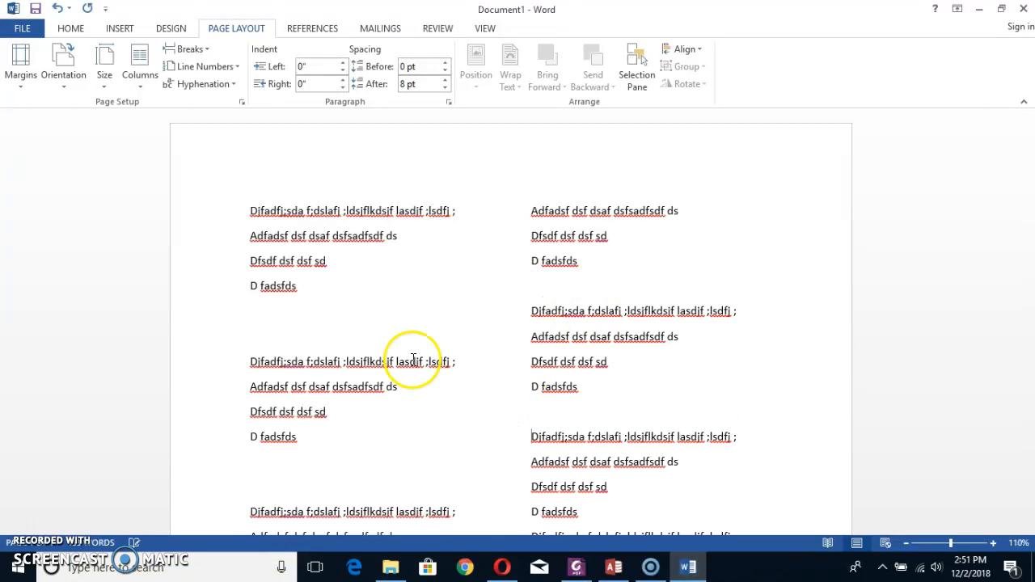
Go through the spaced text blocks in the first column and close the Word document without saving.
{"action": "left_click", "coordinate": [165, 249]}
{"action": "left_click", "coordinate": [194, 371]}
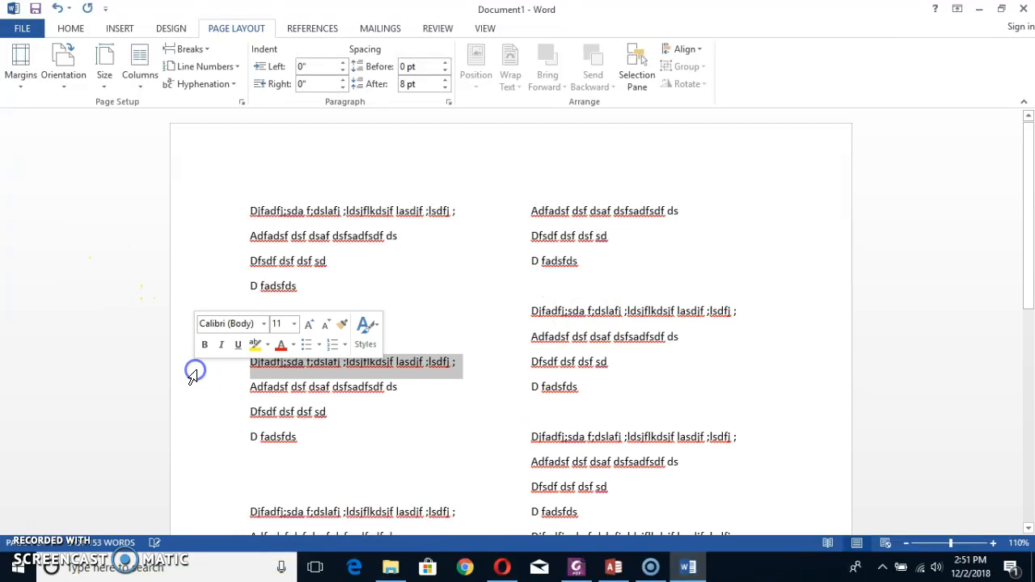
{"action": "scroll", "coordinate": [194, 370], "scroll_direction": "down", "scroll_amount": 2}
{"action": "left_click", "coordinate": [199, 389]}
{"action": "scroll", "coordinate": [199, 393], "scroll_direction": "down", "scroll_amount": 1}
{"action": "left_click", "coordinate": [206, 390]}
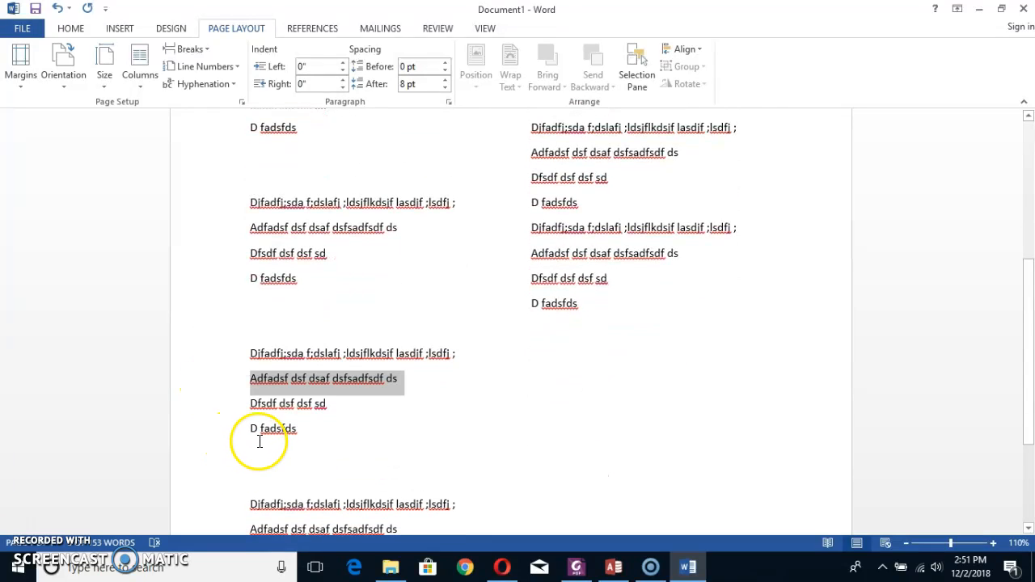
{"action": "left_click", "coordinate": [1015, 9]}
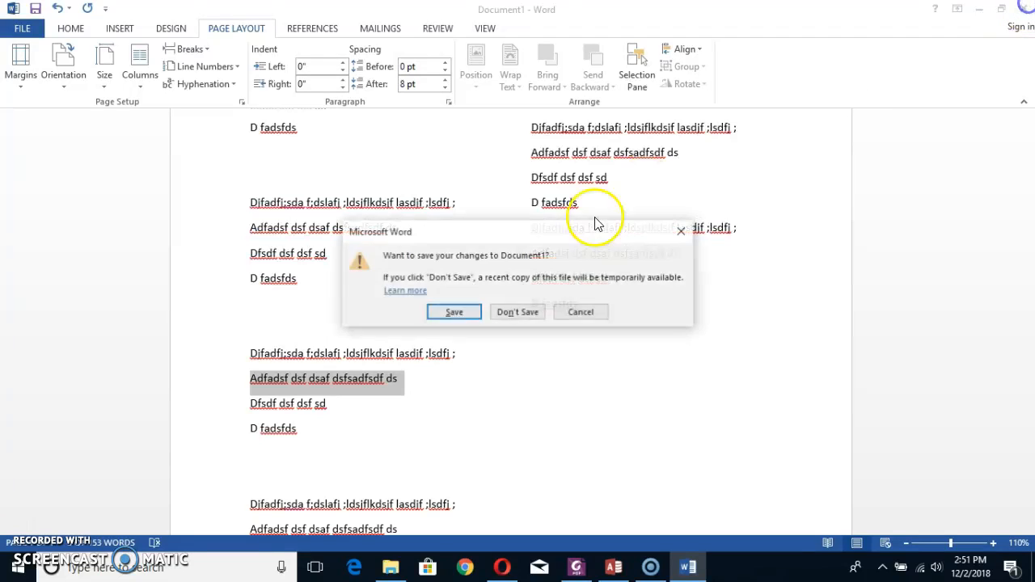
{"action": "left_click", "coordinate": [526, 294]}
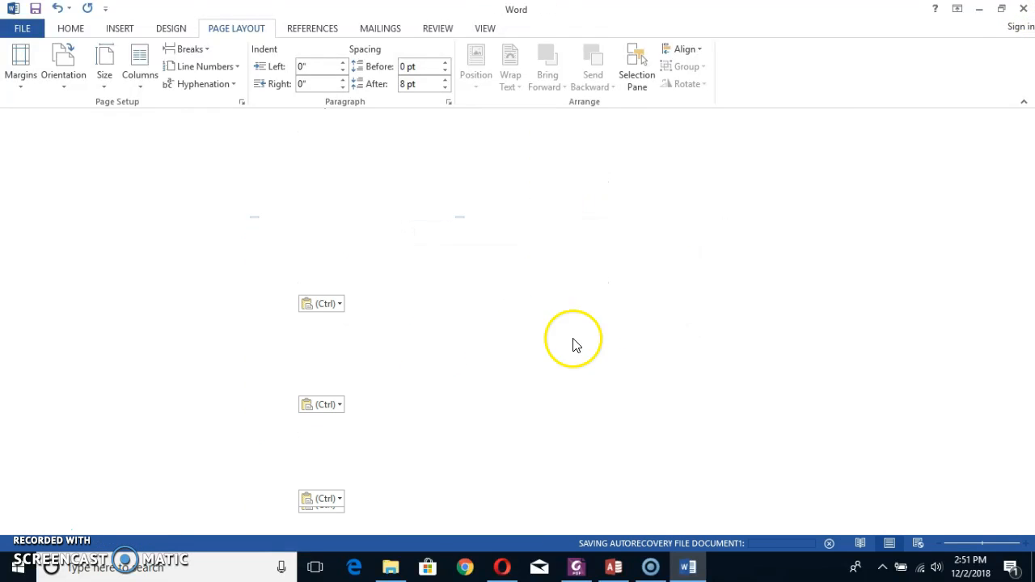
Return to the Label Wizard in Access and choose label C2163, 1 1/2" x 3 9/10", with two labels across.
{"action": "left_click", "coordinate": [614, 568]}
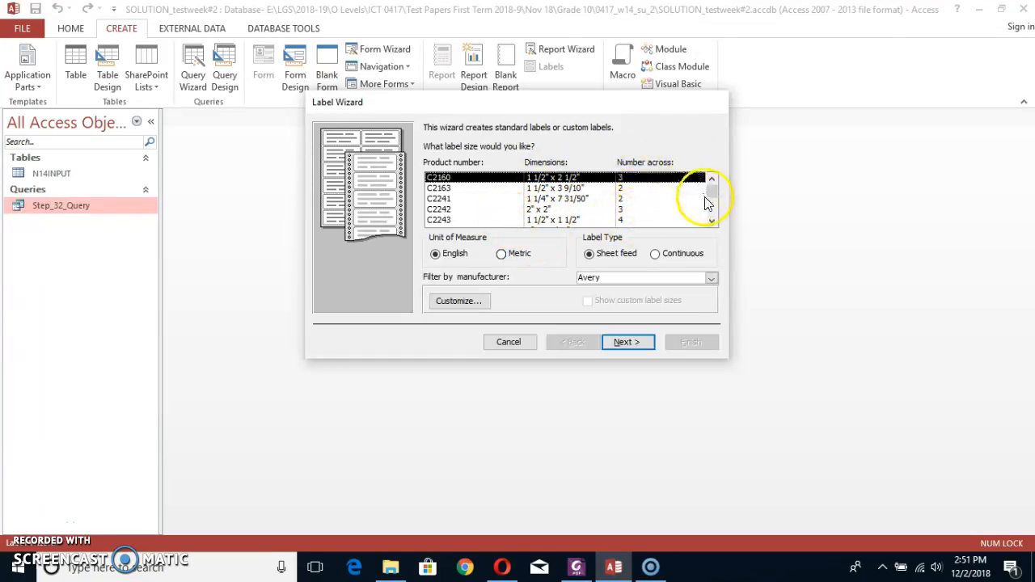
{"action": "left_click_drag", "start_coordinate": [710, 195], "coordinate": [714, 185]}
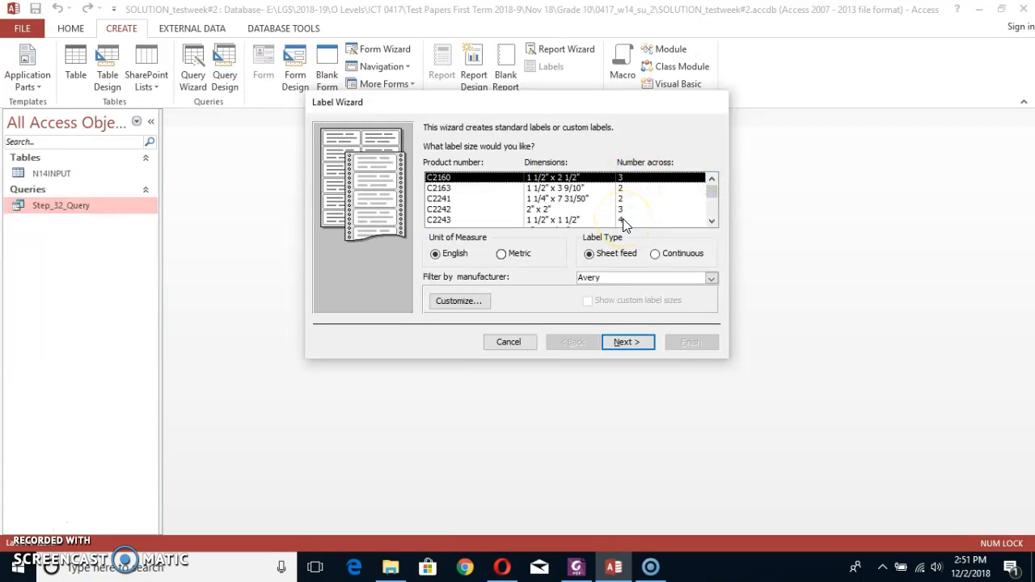
{"action": "left_click", "coordinate": [639, 188]}
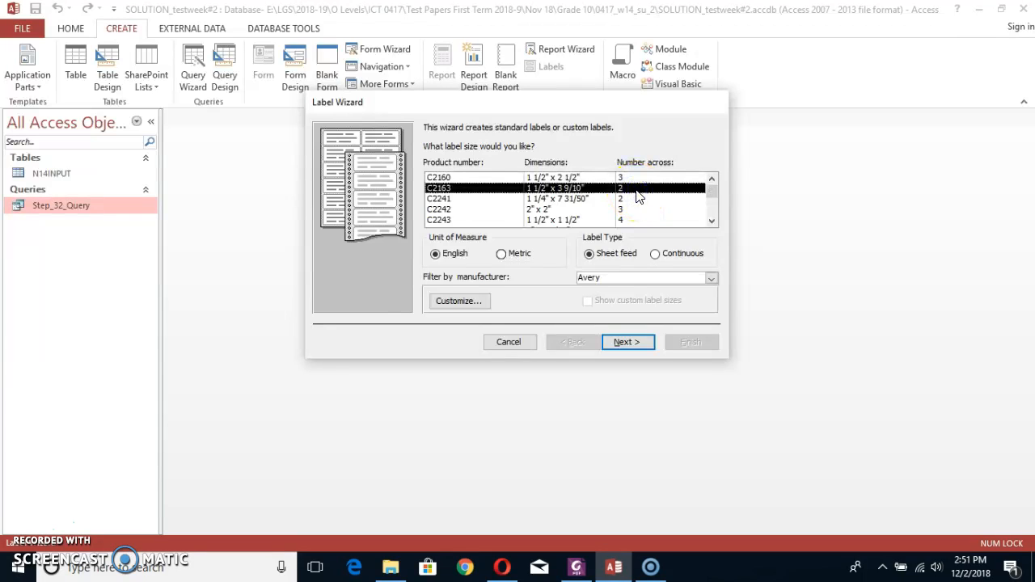
Open Word 2013, create a blank document and show the ruler.
{"action": "key", "text": "super"}
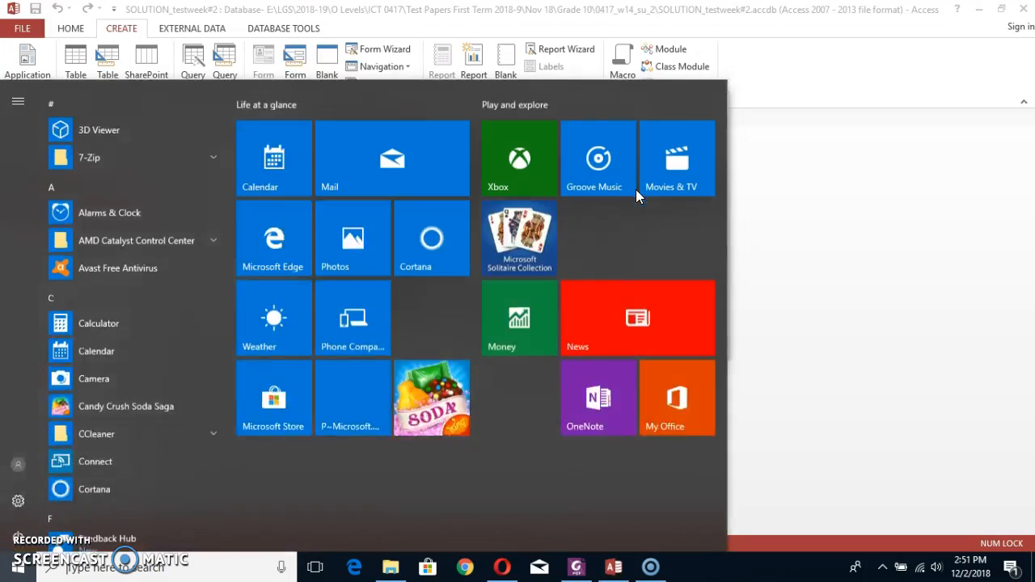
{"action": "type", "text": "win"}
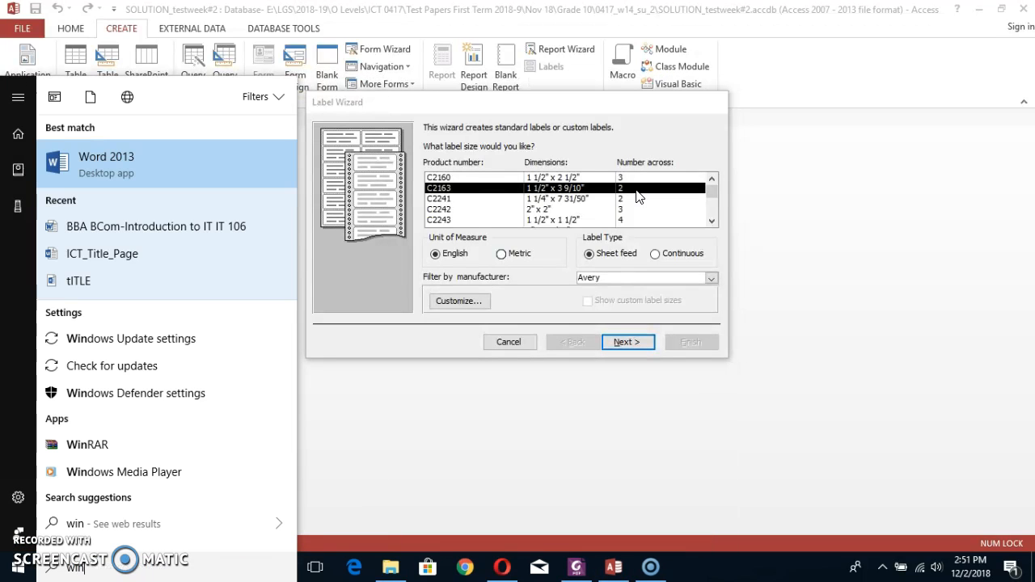
{"action": "key", "text": "Return"}
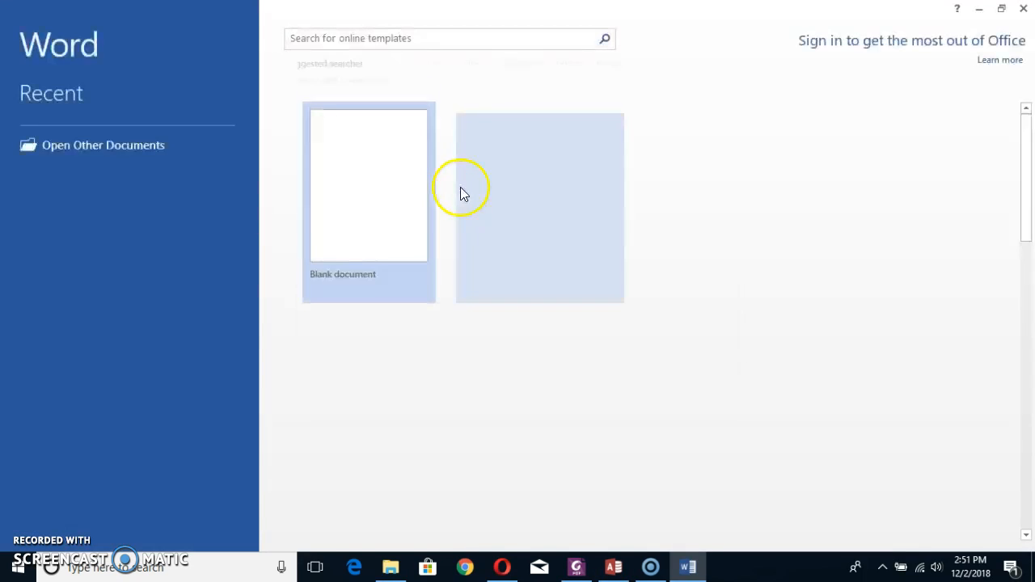
{"action": "left_click", "coordinate": [399, 207]}
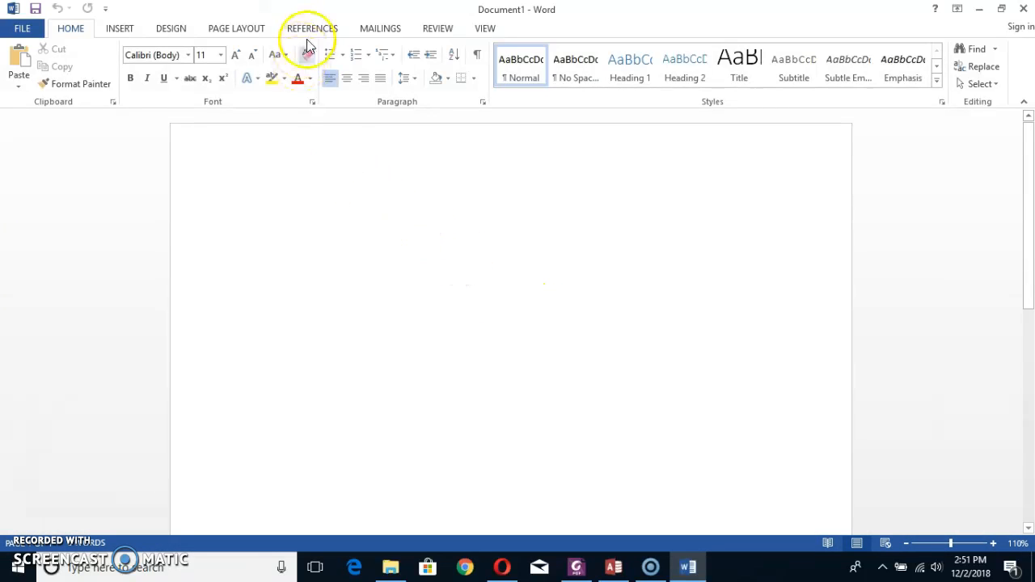
{"action": "left_click", "coordinate": [481, 28]}
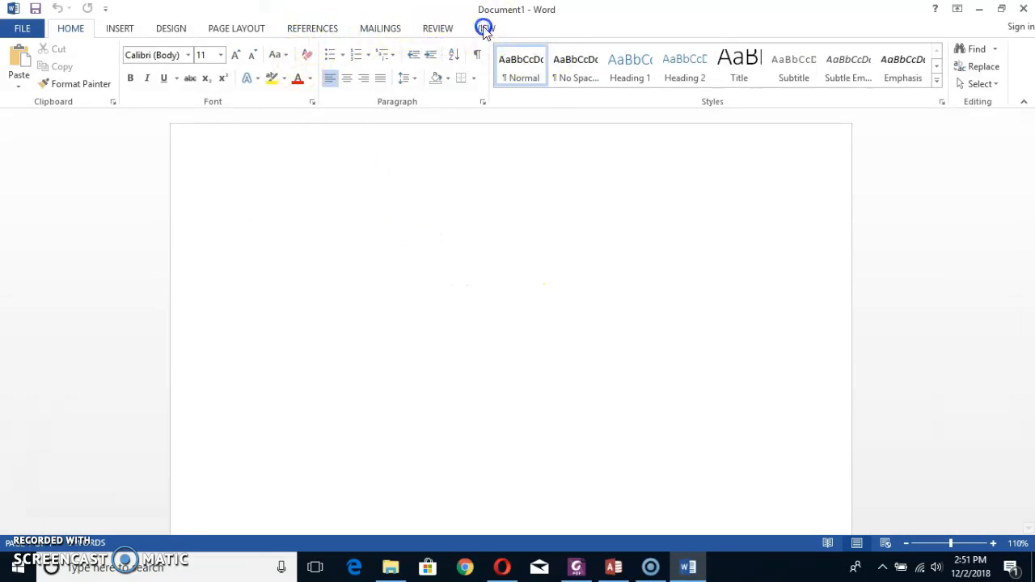
{"action": "left_click", "coordinate": [183, 49]}
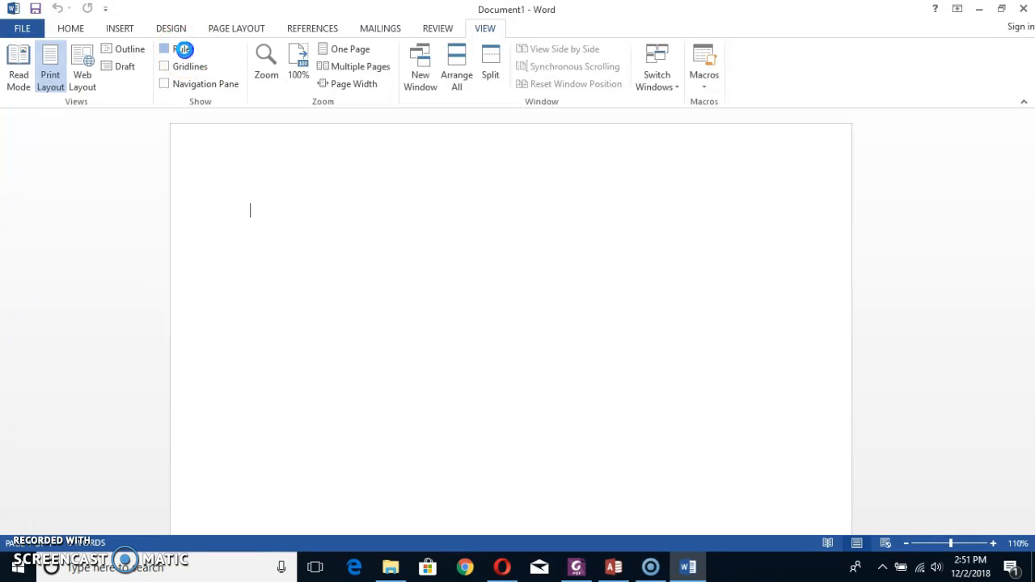
{"action": "left_click", "coordinate": [252, 221]}
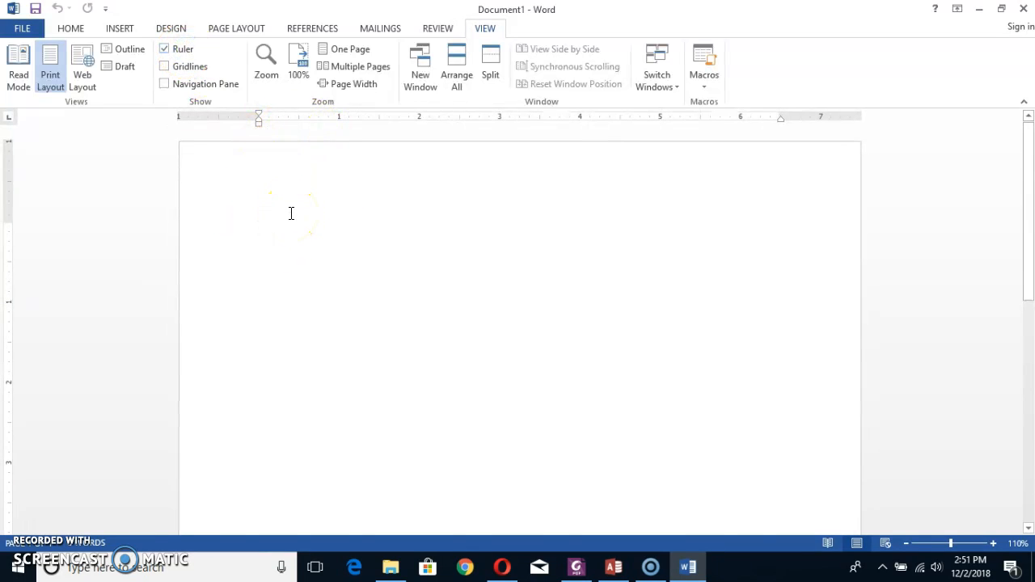
Set the Word page to a paper size about 8.3 inches wide with side margins of about 0.75 inch.
{"action": "left_click", "coordinate": [161, 31]}
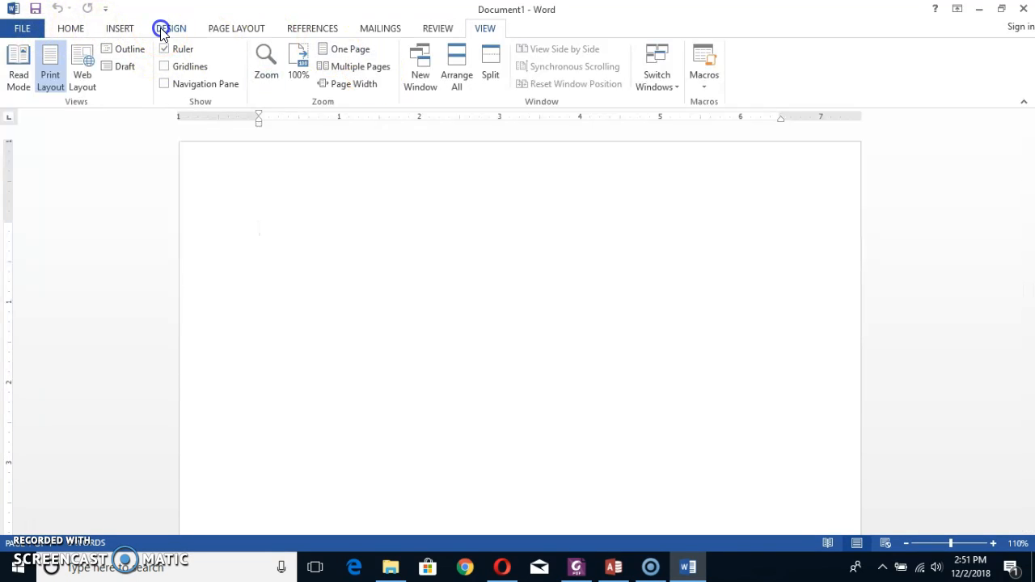
{"action": "left_click", "coordinate": [244, 29]}
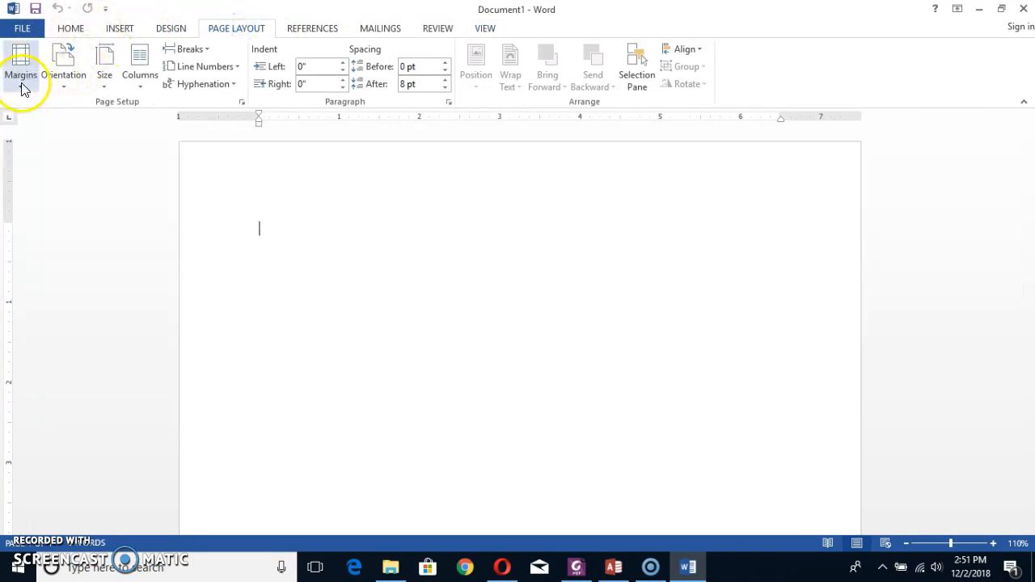
{"action": "left_click", "coordinate": [112, 86]}
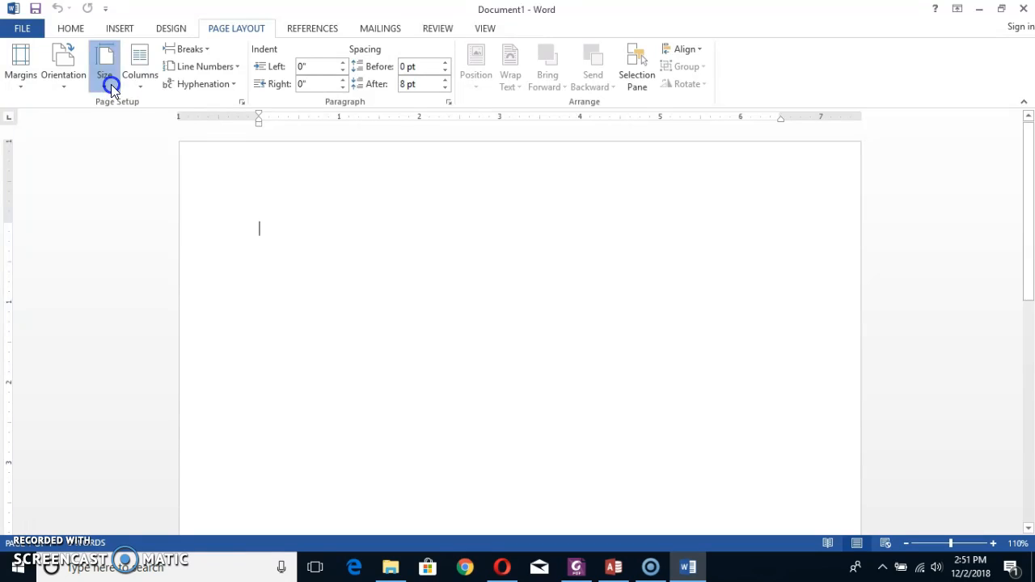
{"action": "left_click", "coordinate": [125, 311]}
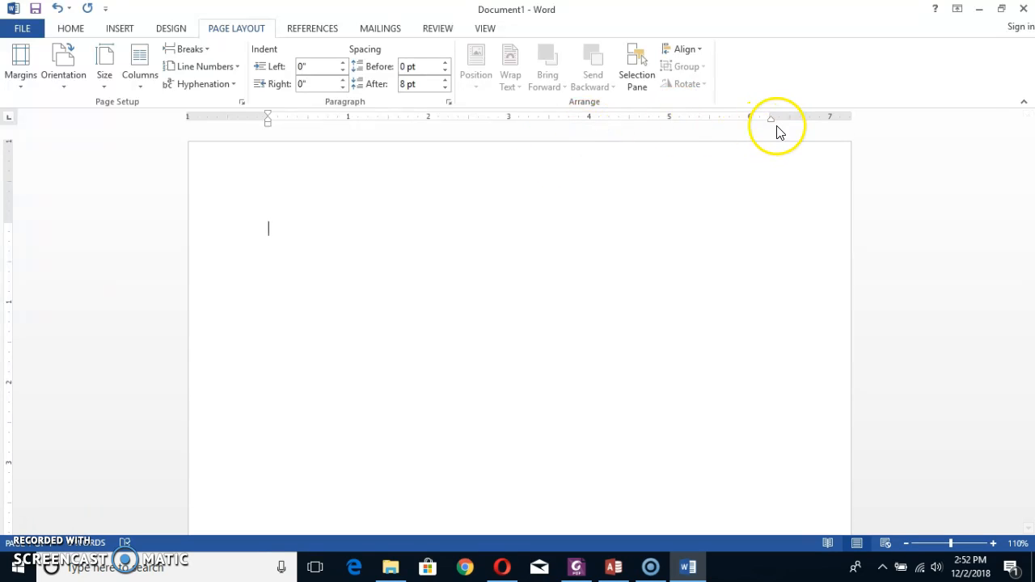
{"action": "left_click", "coordinate": [21, 68]}
{"action": "left_click", "coordinate": [28, 220]}
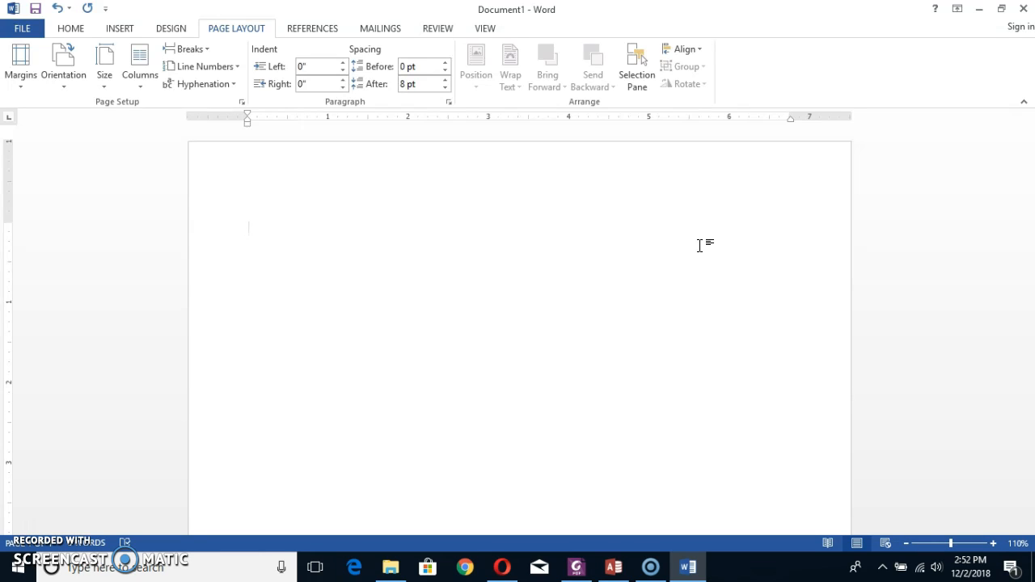
{"action": "left_click", "coordinate": [259, 212]}
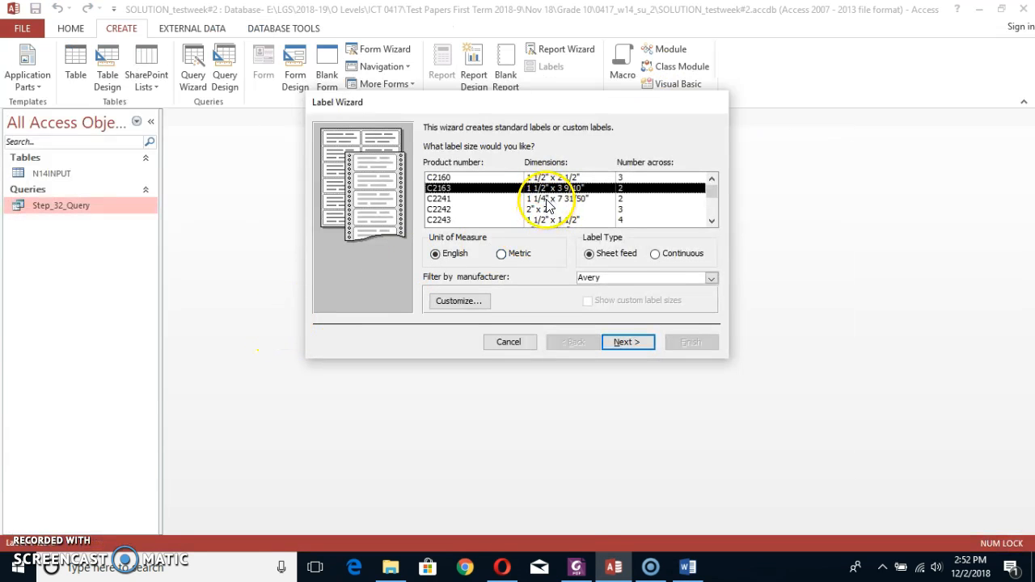
Return to the Access Label Wizard and choose label J8166, 3 2/3" x 3 9/10", with two labels across.
{"action": "left_click", "coordinate": [541, 199]}
{"action": "left_click", "coordinate": [548, 220]}
{"action": "left_click", "coordinate": [711, 220]}
{"action": "left_click", "coordinate": [711, 221]}
{"action": "left_click", "coordinate": [711, 221]}
{"action": "left_click", "coordinate": [712, 221]}
{"action": "left_click", "coordinate": [711, 221]}
{"action": "left_click", "coordinate": [712, 221]}
{"action": "left_click", "coordinate": [711, 221]}
{"action": "left_click", "coordinate": [712, 220]}
{"action": "left_click", "coordinate": [715, 223]}
{"action": "left_click", "coordinate": [714, 223]}
{"action": "left_click", "coordinate": [715, 222]}
{"action": "left_click", "coordinate": [715, 222]}
{"action": "left_click", "coordinate": [714, 223]}
{"action": "left_click", "coordinate": [715, 223]}
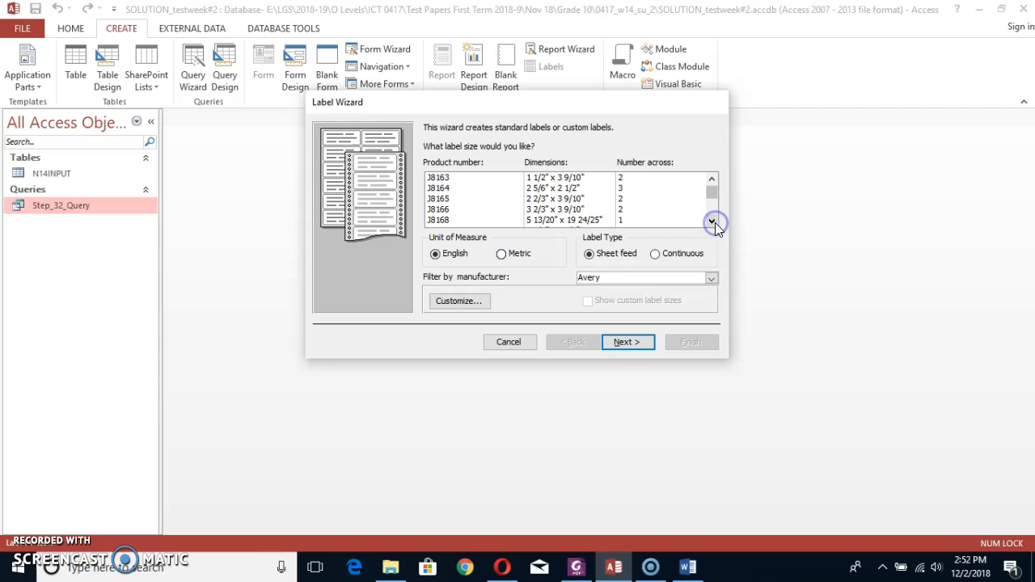
{"action": "left_click", "coordinate": [561, 208]}
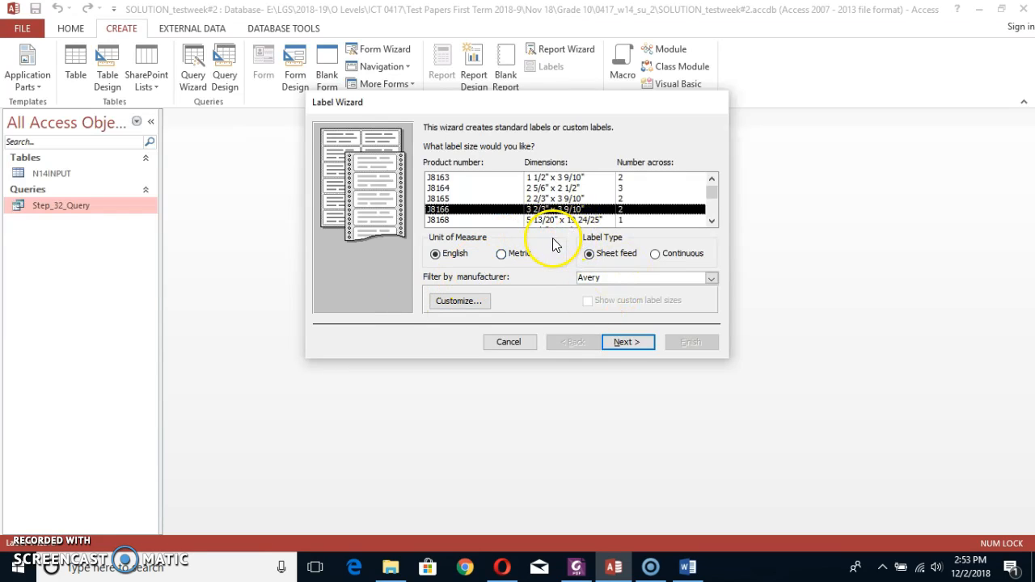
{"action": "left_click", "coordinate": [618, 342]}
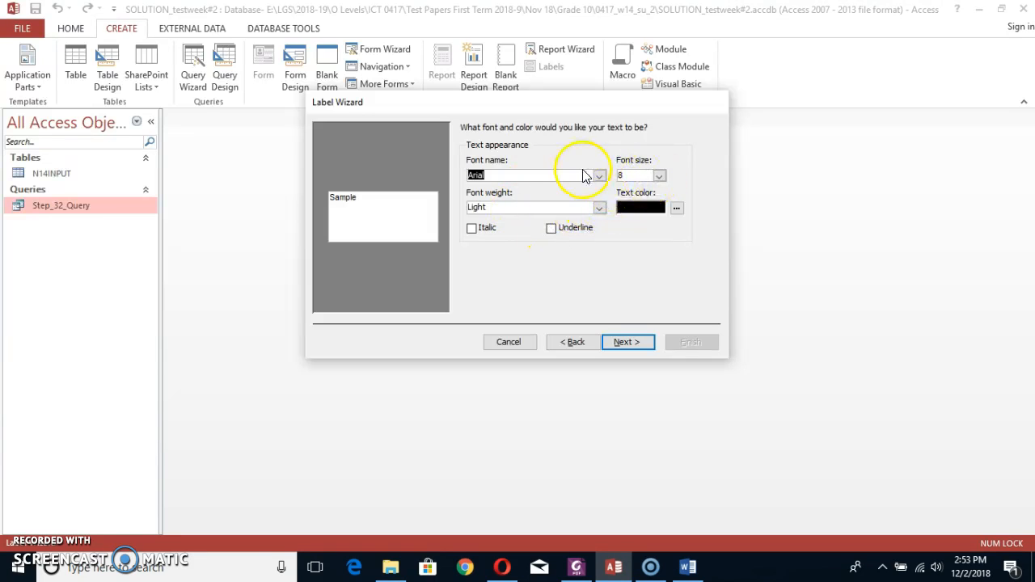
Keep the label text as Arial, size 8, Light weight in black and continue to the prototype label.
{"action": "left_click", "coordinate": [600, 176]}
{"action": "left_click", "coordinate": [600, 176]}
{"action": "left_click", "coordinate": [623, 341]}
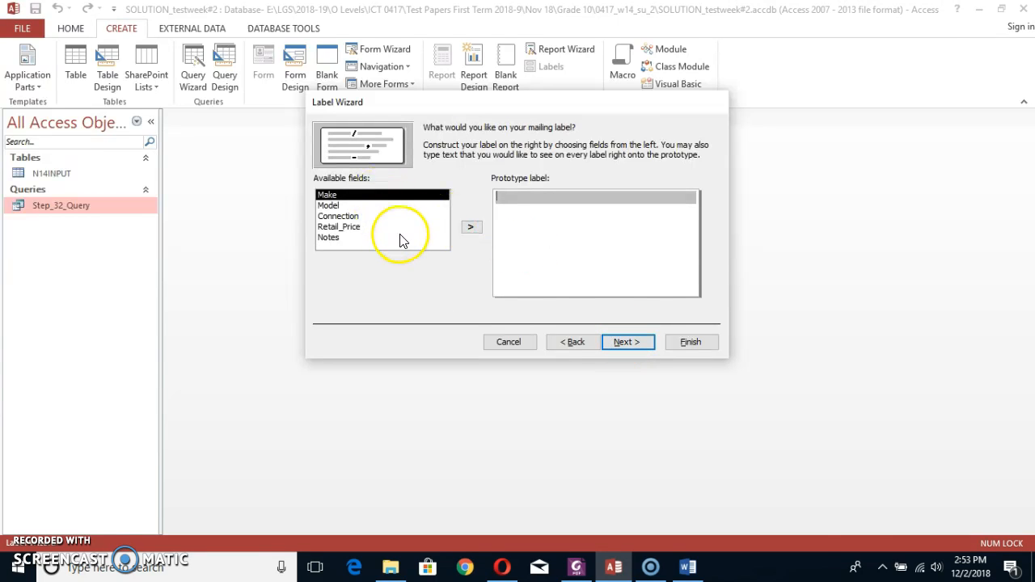
Check in the exam paper PDF which fields the task 34 labels must show, and return to the Label Wizard.
{"action": "key", "text": "alt+Tab"}
{"action": "key", "text": "alt+Tab"}
{"action": "key", "text": "alt+Tab"}
{"action": "key", "text": "alt+Tab"}
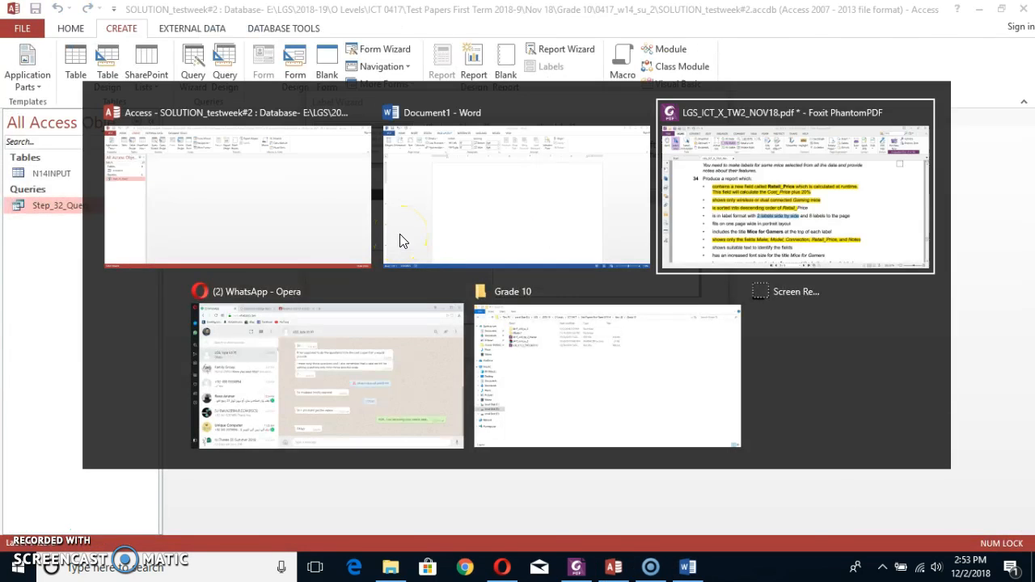
{"action": "scroll", "coordinate": [298, 296], "scroll_direction": "down", "scroll_amount": 2}
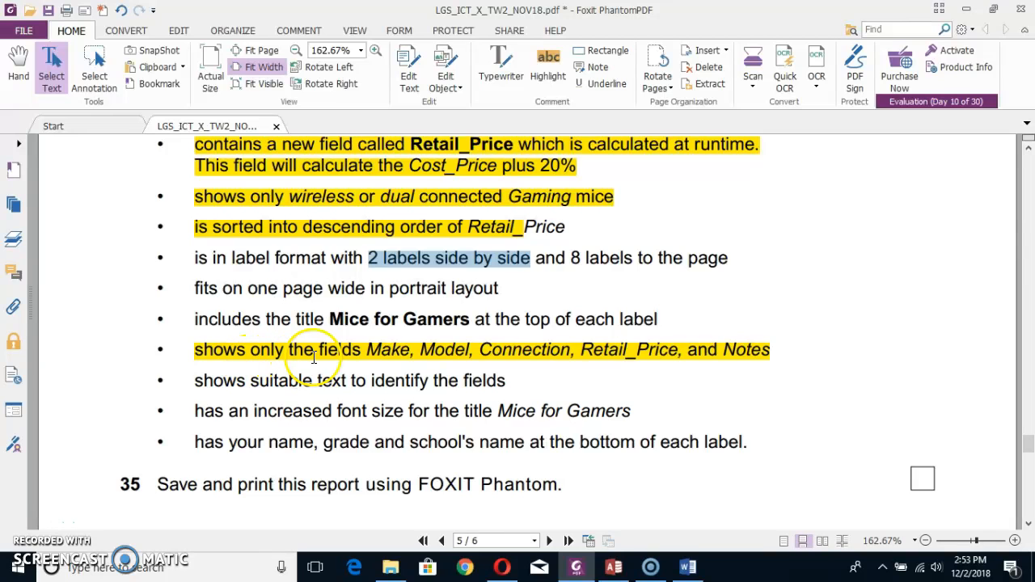
{"action": "key", "text": "alt+Tab"}
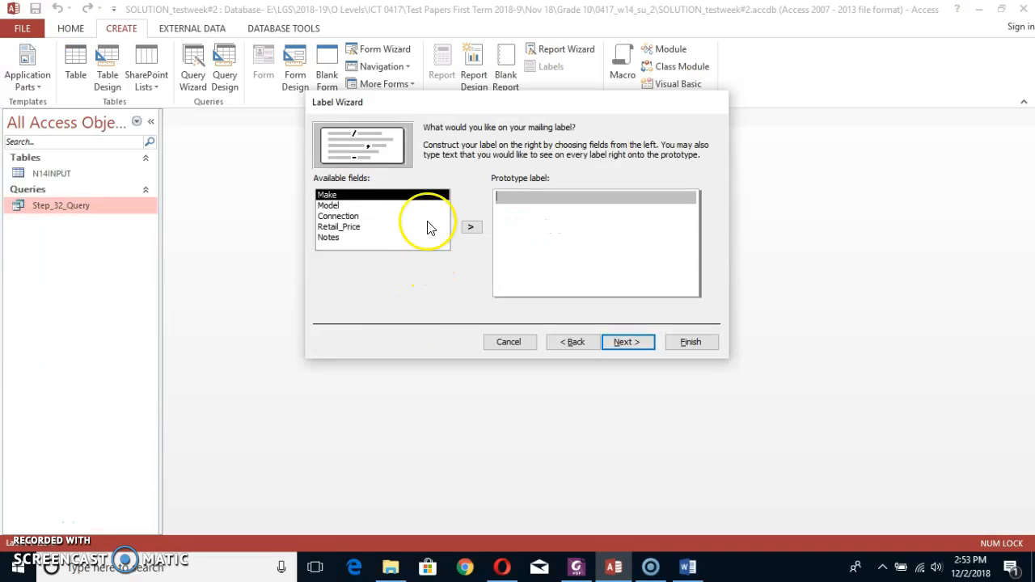
Add the Make field to the first line of the prototype label and recheck the task 34 requirements in the PDF.
{"action": "left_click", "coordinate": [470, 226]}
{"action": "key", "text": "alt+Tab"}
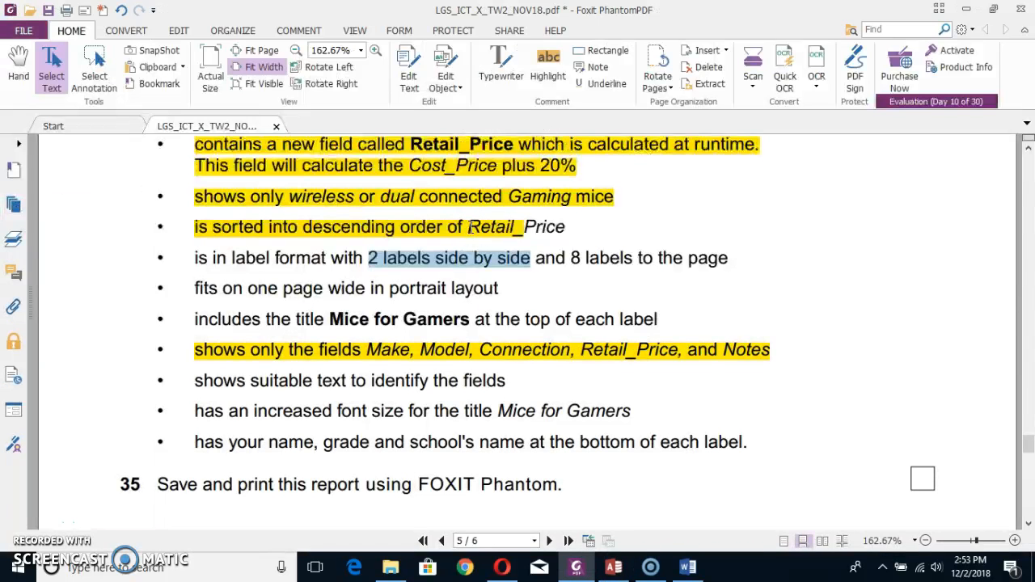
{"action": "scroll", "coordinate": [475, 419], "scroll_direction": "down", "scroll_amount": 1}
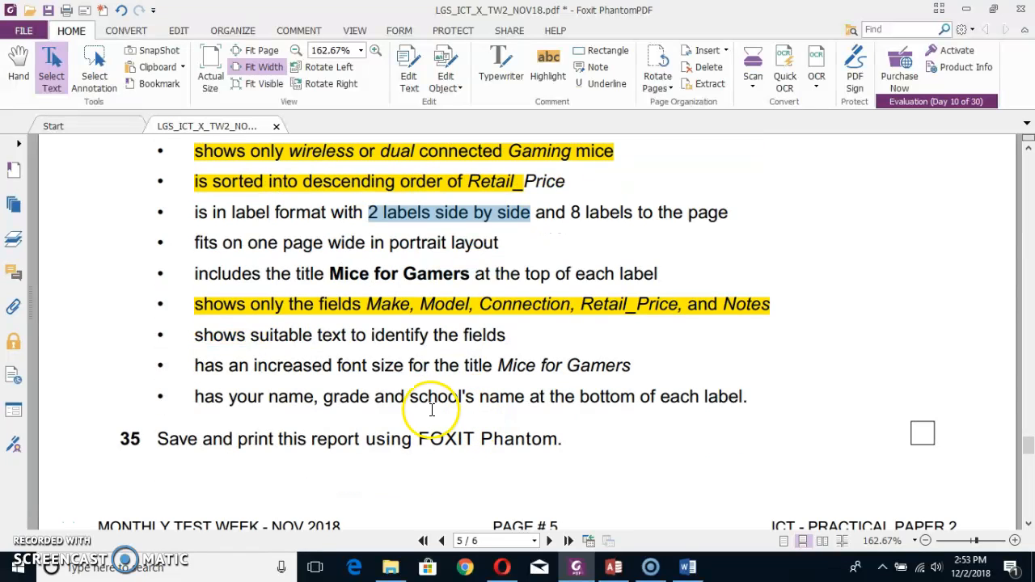
{"action": "scroll", "coordinate": [397, 390], "scroll_direction": "up", "scroll_amount": 2}
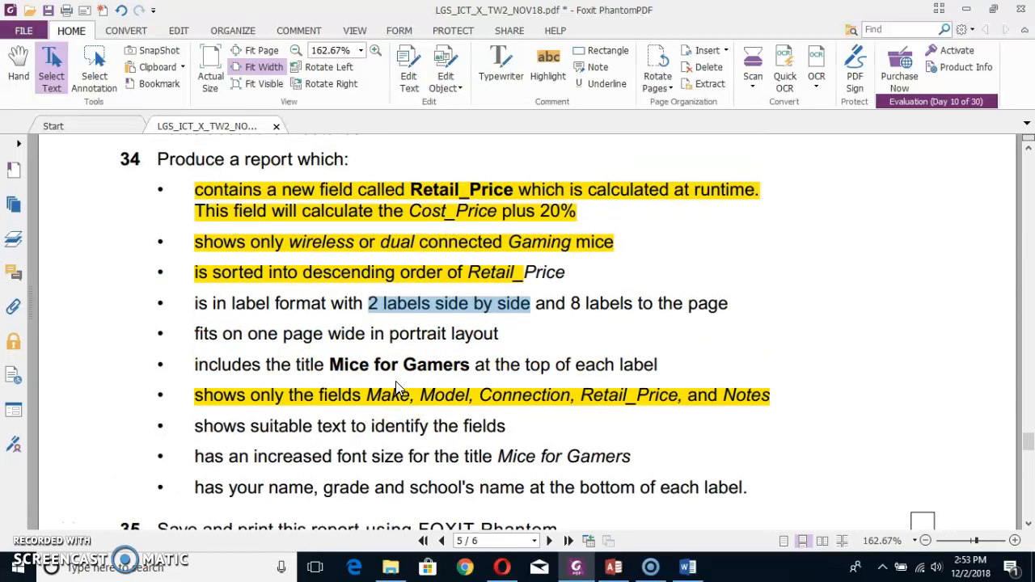
{"action": "key", "text": "alt+Tab"}
Add Model, Connection, Retail_Price and Notes to the prototype label, each on its own line below Make.
{"action": "left_click", "coordinate": [539, 207]}
{"action": "key", "text": "Return"}
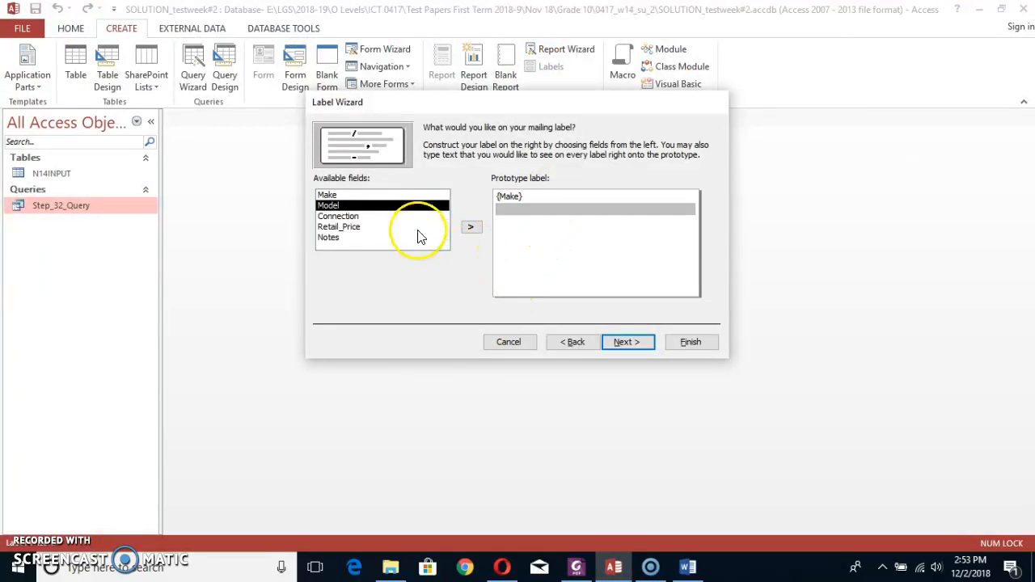
{"action": "left_click", "coordinate": [472, 229]}
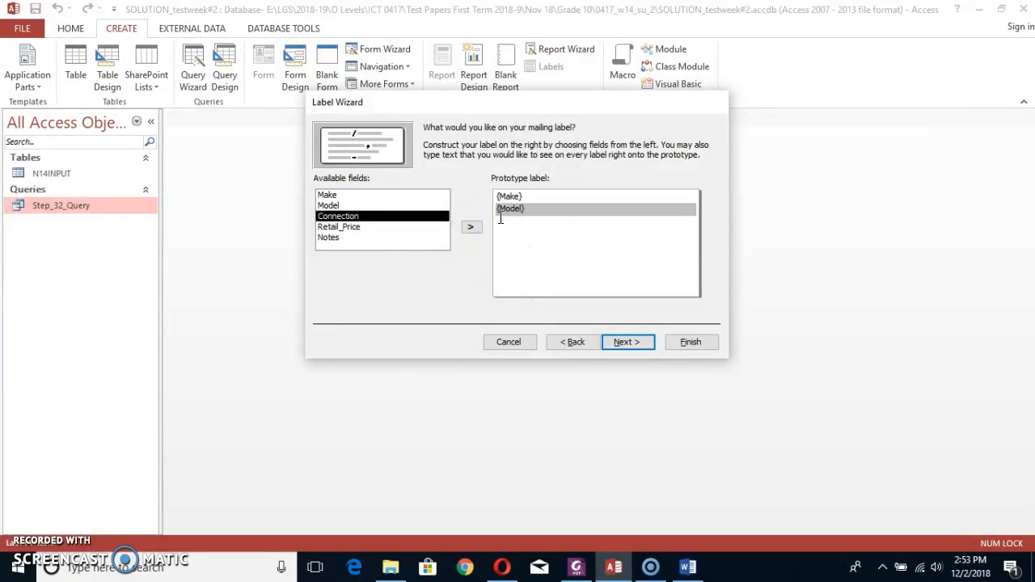
{"action": "key", "text": "Return"}
{"action": "left_click", "coordinate": [471, 228]}
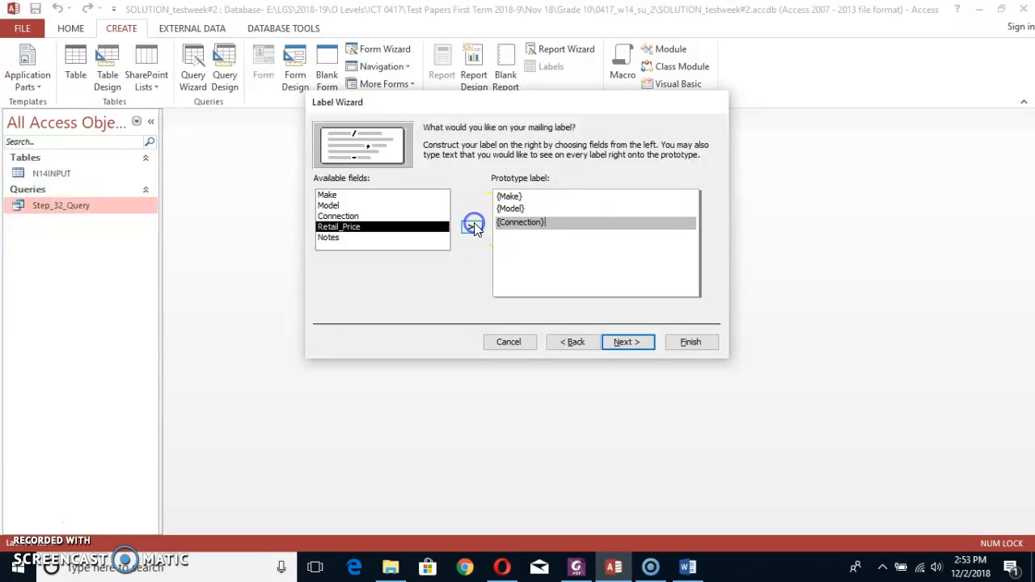
{"action": "key", "text": "Return"}
{"action": "left_click", "coordinate": [472, 229]}
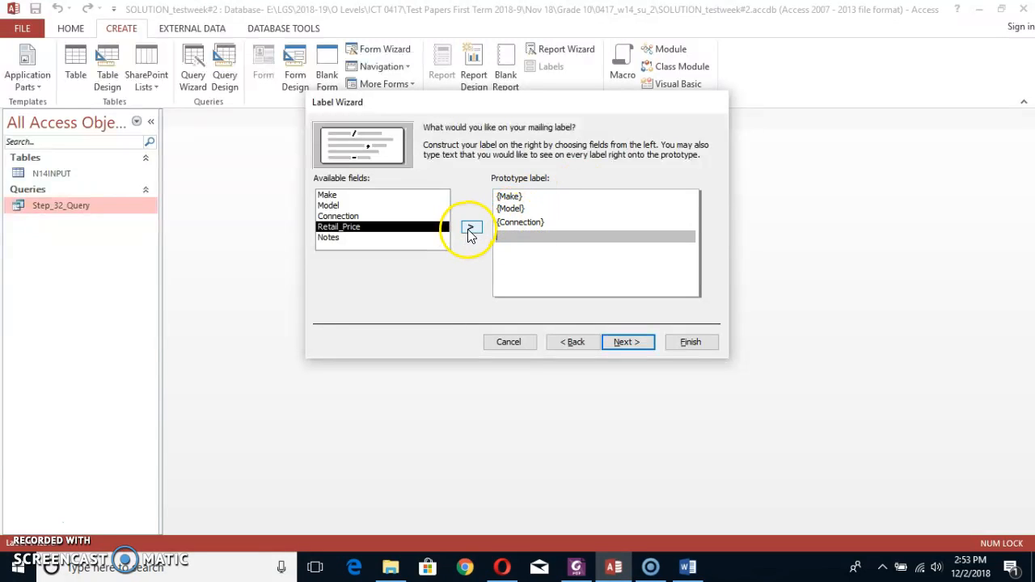
{"action": "key", "text": "Return"}
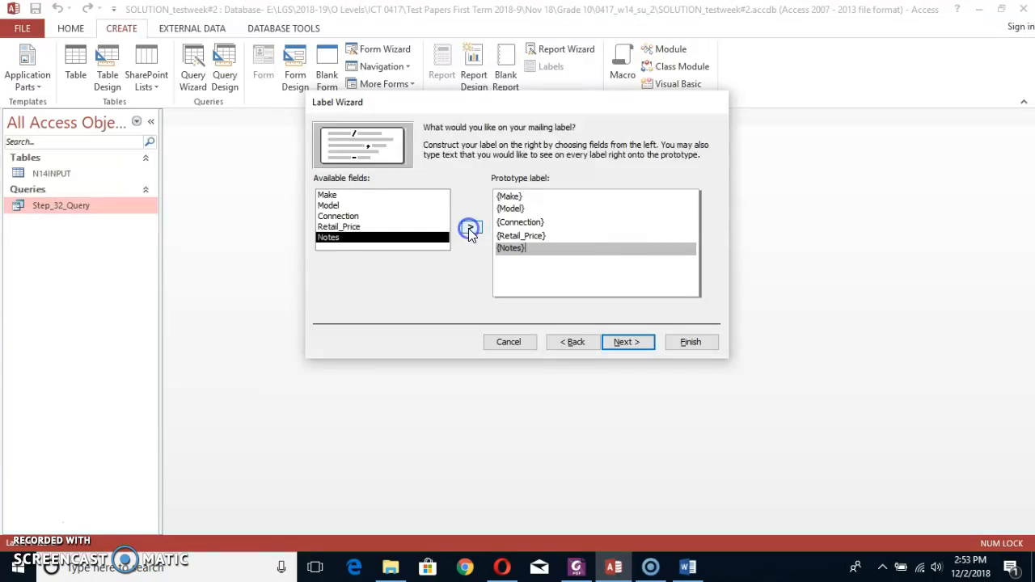
Review the remaining label requirements in the PDF, selecting the title text Mice for Gamers, and return to the wizard.
{"action": "key", "text": "alt+Tab"}
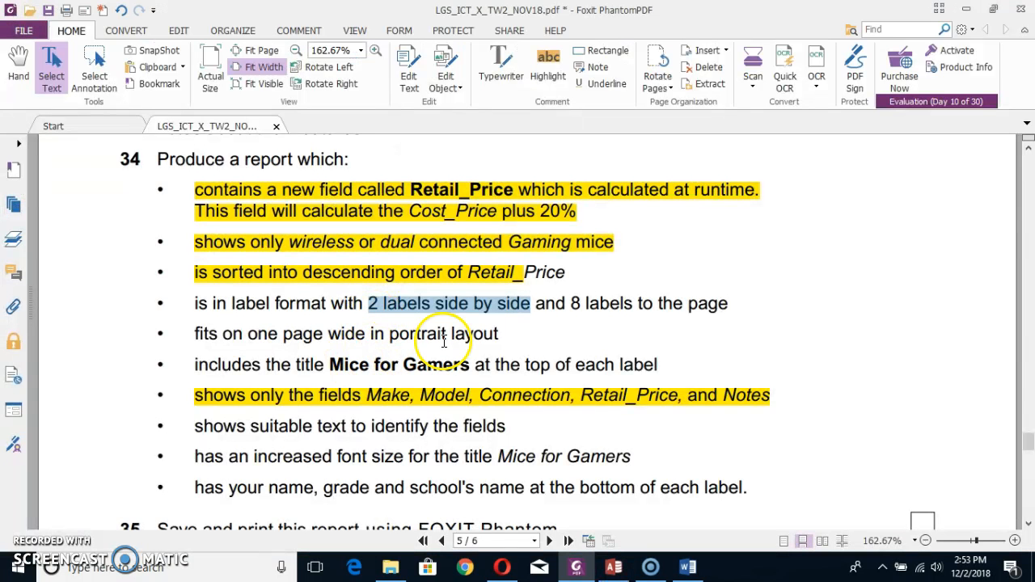
{"action": "scroll", "coordinate": [391, 368], "scroll_direction": "down", "scroll_amount": 2}
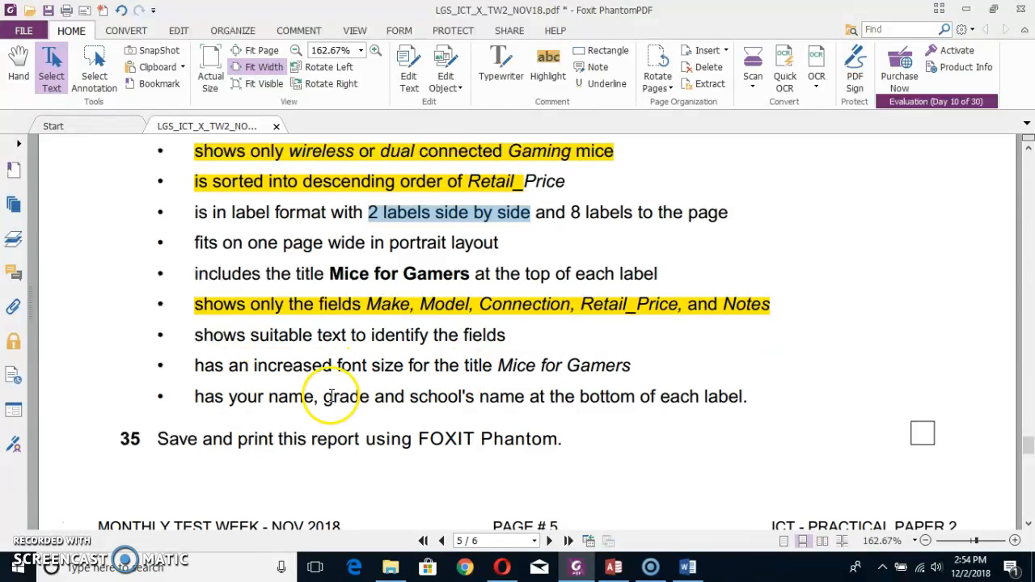
{"action": "left_click_drag", "start_coordinate": [325, 276], "coordinate": [439, 280]}
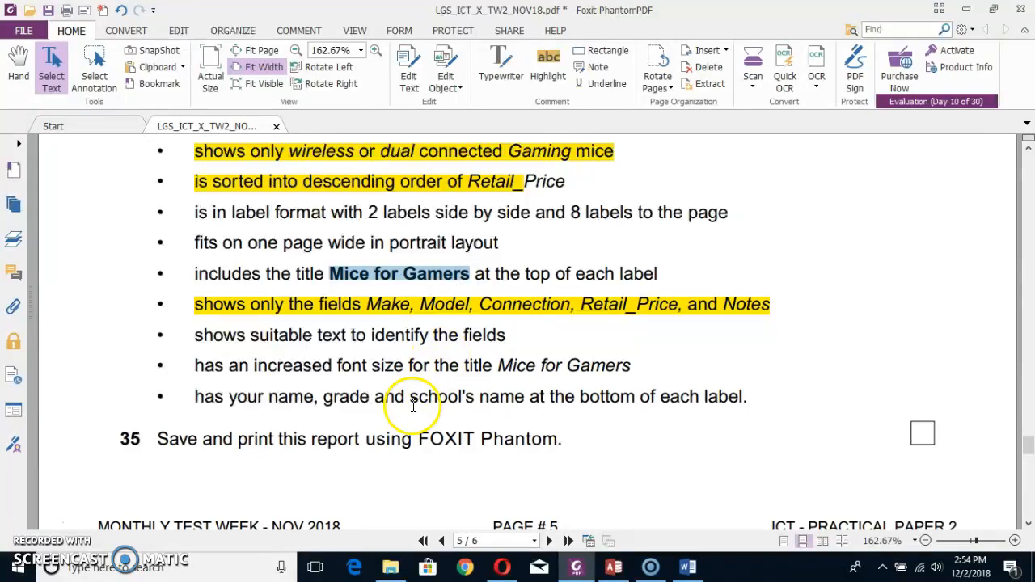
{"action": "key", "text": "alt+Tab"}
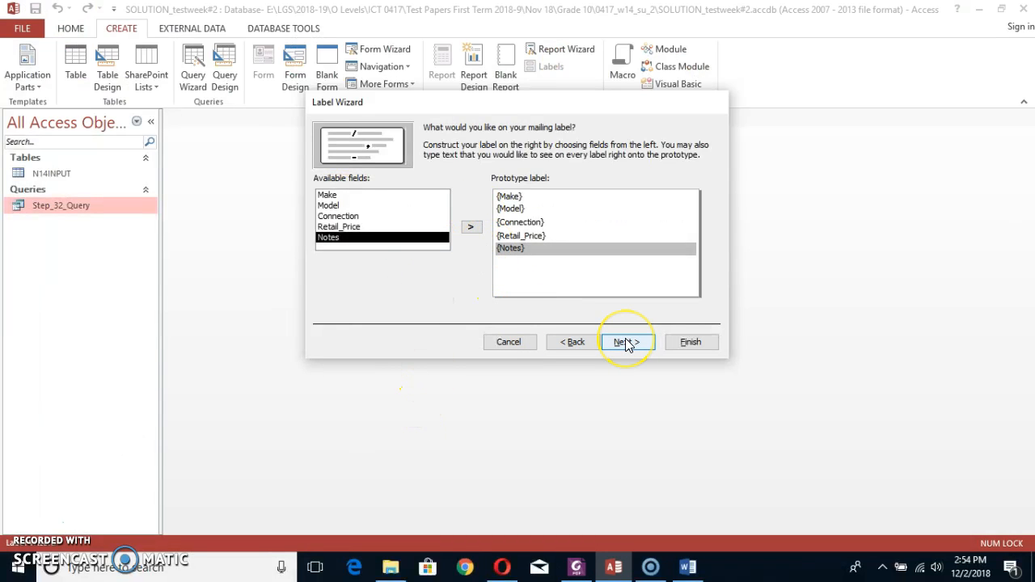
Accept the prototype label to reach the sorting options and switch to the PDF to check the report requirements.
{"action": "left_click", "coordinate": [533, 197]}
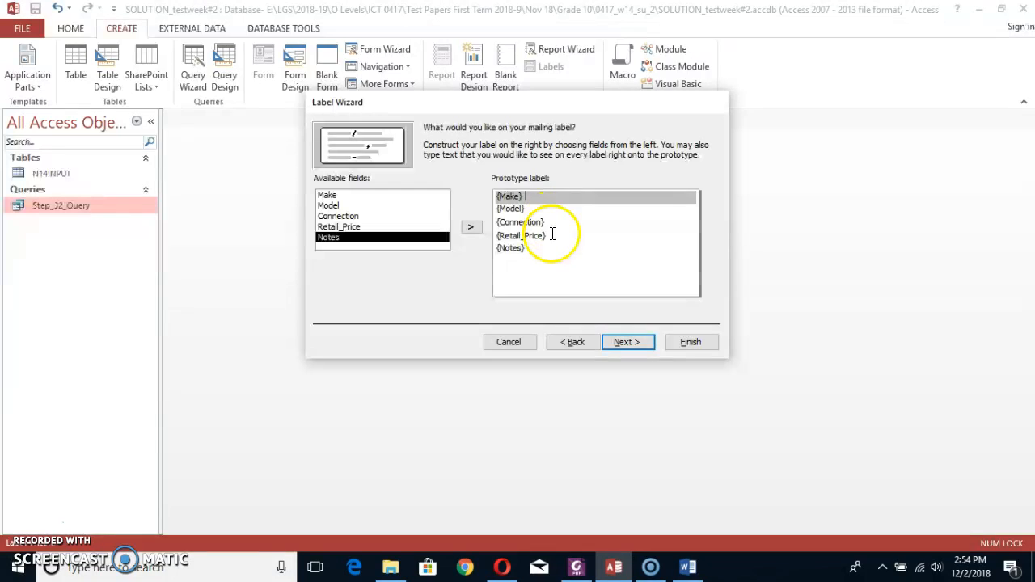
{"action": "left_click", "coordinate": [623, 343]}
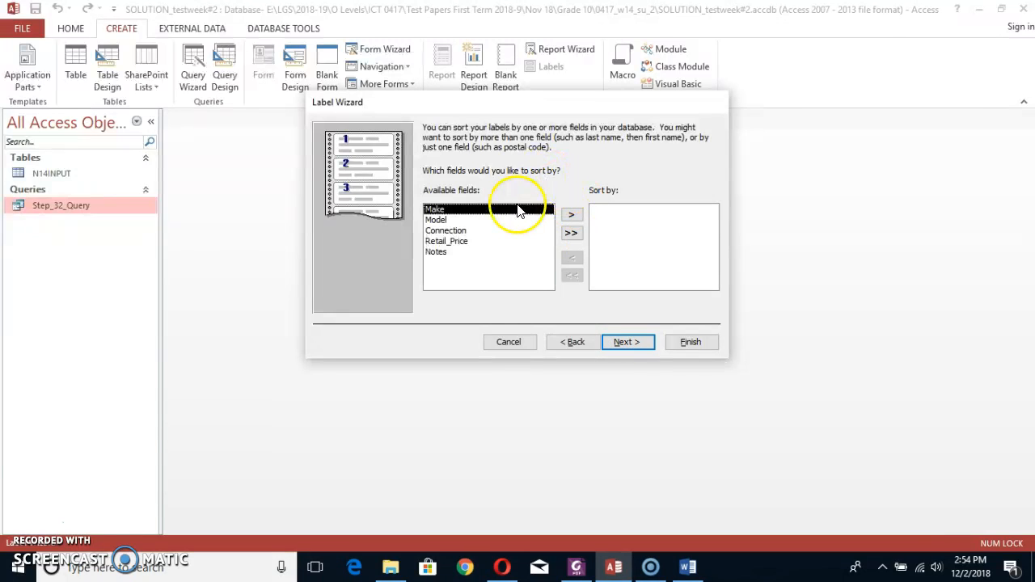
{"action": "key", "text": "alt+Tab"}
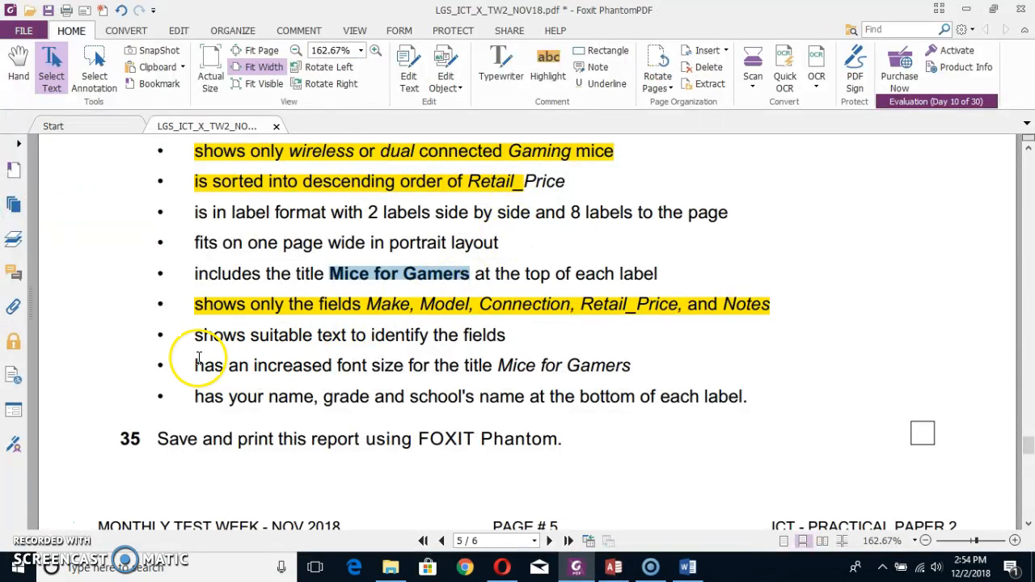
Return to the Label Wizard, sort the labels by Make and continue to the report naming page.
{"action": "key", "text": "alt+Tab"}
{"action": "left_click", "coordinate": [571, 214]}
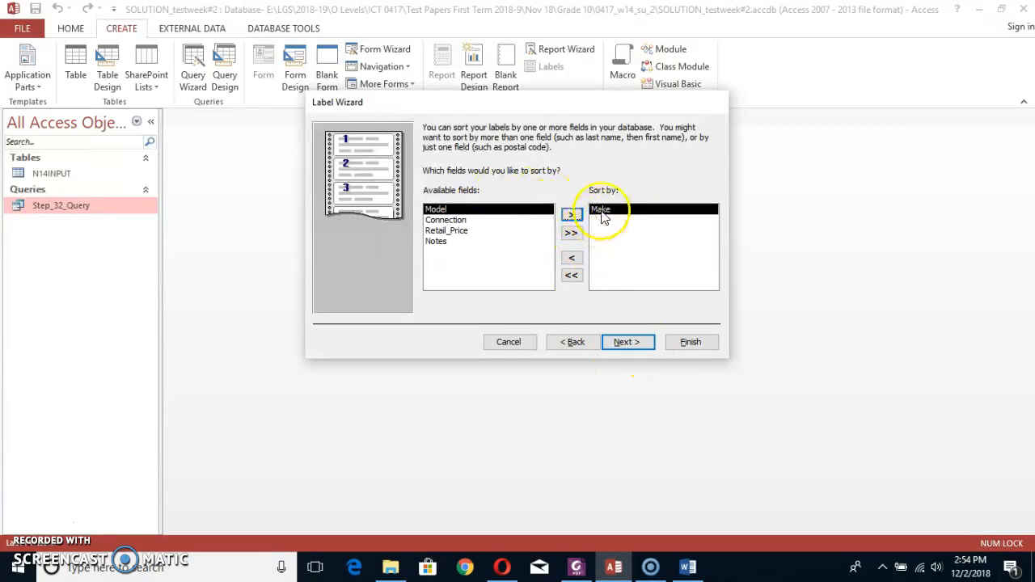
{"action": "left_click", "coordinate": [630, 343]}
Name the label report Step_32_Label and finish the wizard, accepting the horizontal space message.
{"action": "left_click", "coordinate": [691, 344]}
{"action": "left_click", "coordinate": [496, 145]}
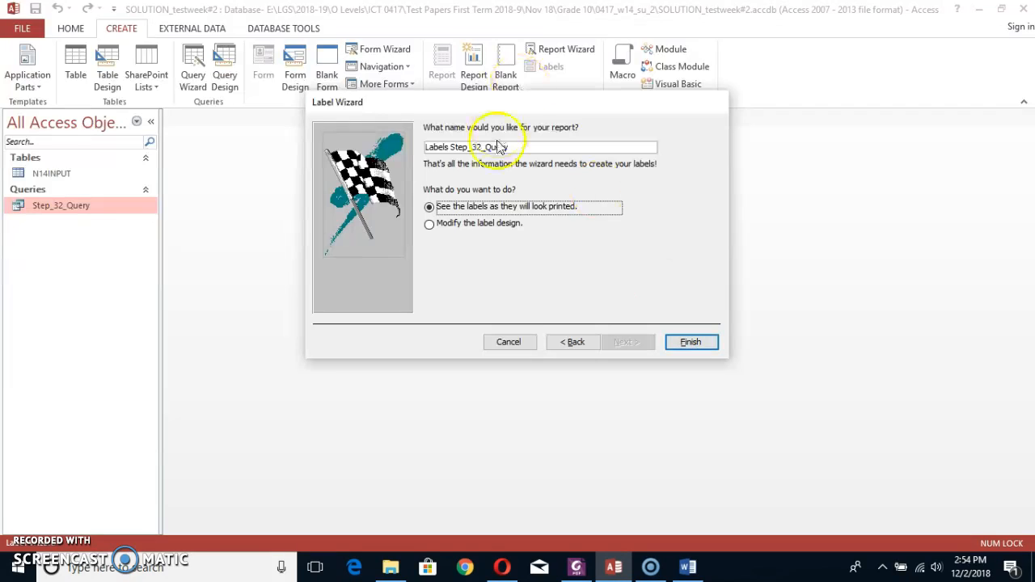
{"action": "left_click", "coordinate": [520, 145]}
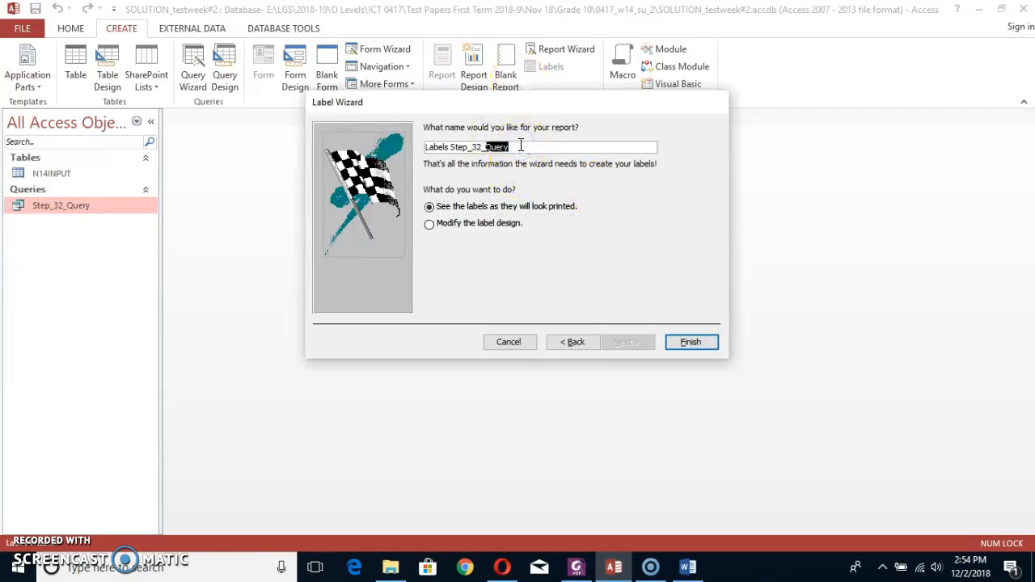
{"action": "left_click", "coordinate": [449, 147]}
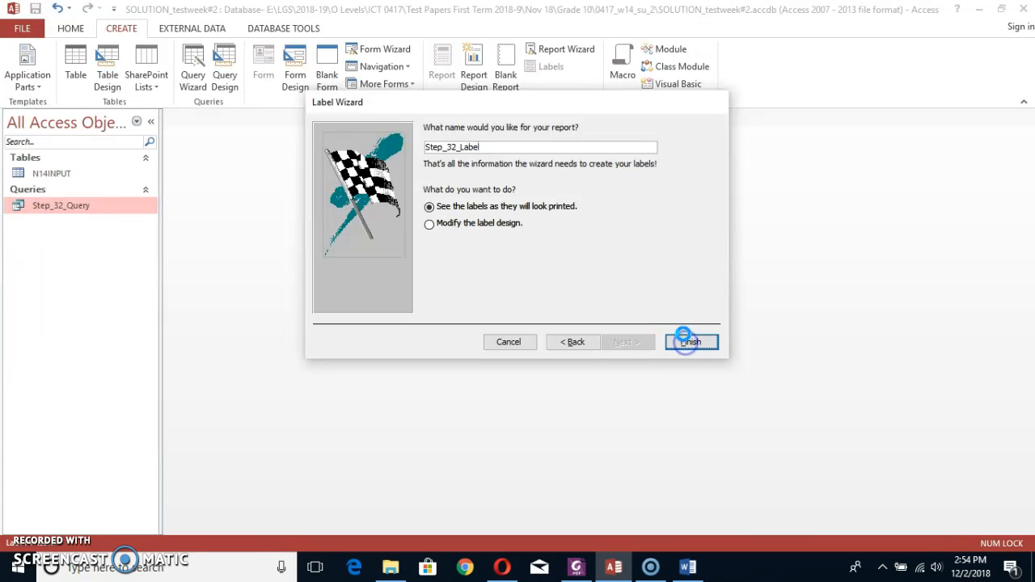
{"action": "left_click", "coordinate": [689, 342]}
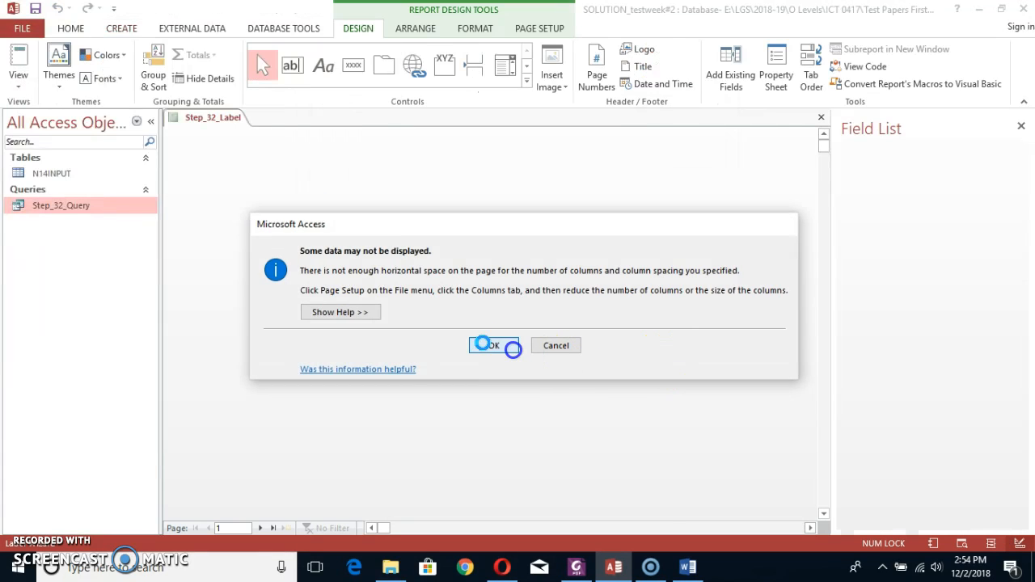
{"action": "left_click", "coordinate": [512, 347]}
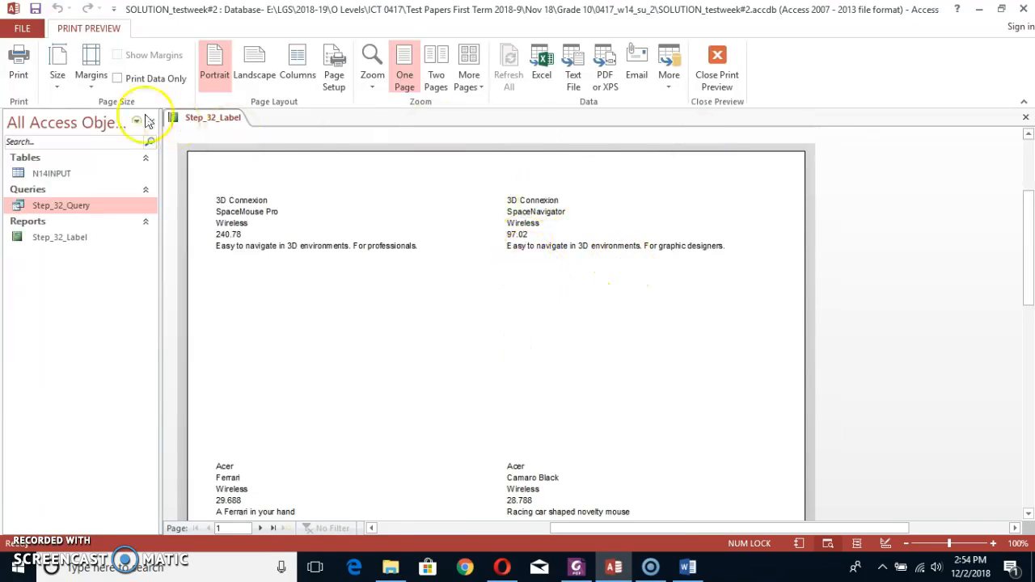
Leave the print preview and narrow all five field boxes in the Detail section to end at about 3 inches.
{"action": "scroll", "coordinate": [631, 283], "scroll_direction": "down", "scroll_amount": 3}
{"action": "scroll", "coordinate": [639, 288], "scroll_direction": "up", "scroll_amount": 5}
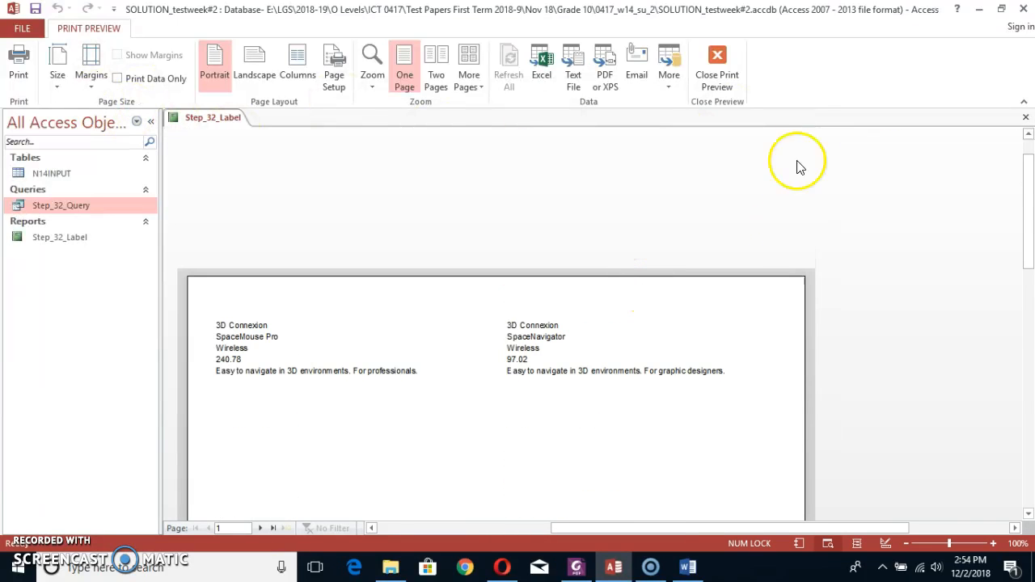
{"action": "left_click", "coordinate": [719, 77]}
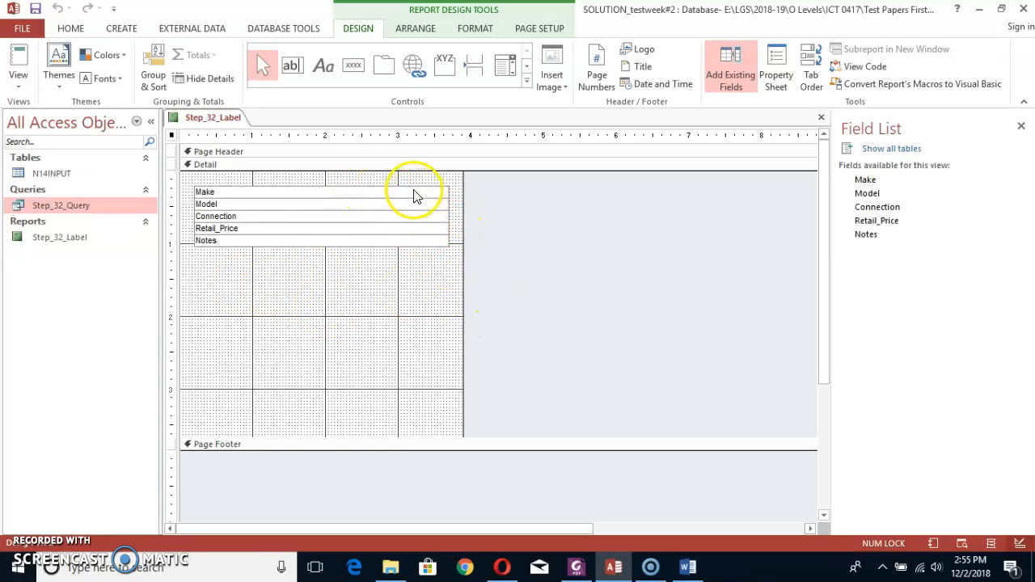
{"action": "left_click_drag", "start_coordinate": [410, 185], "coordinate": [389, 257]}
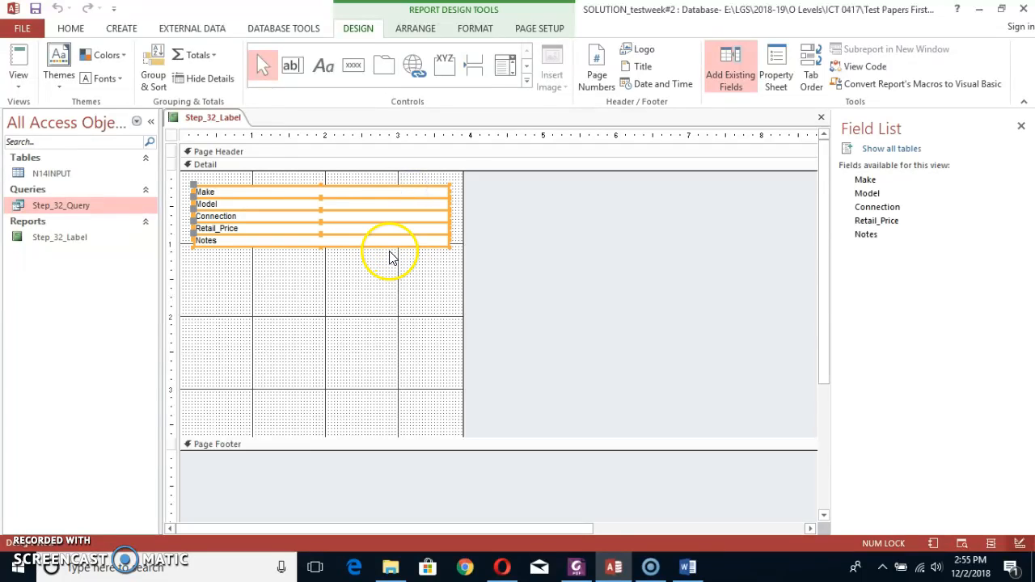
{"action": "left_click_drag", "start_coordinate": [449, 215], "coordinate": [430, 219]}
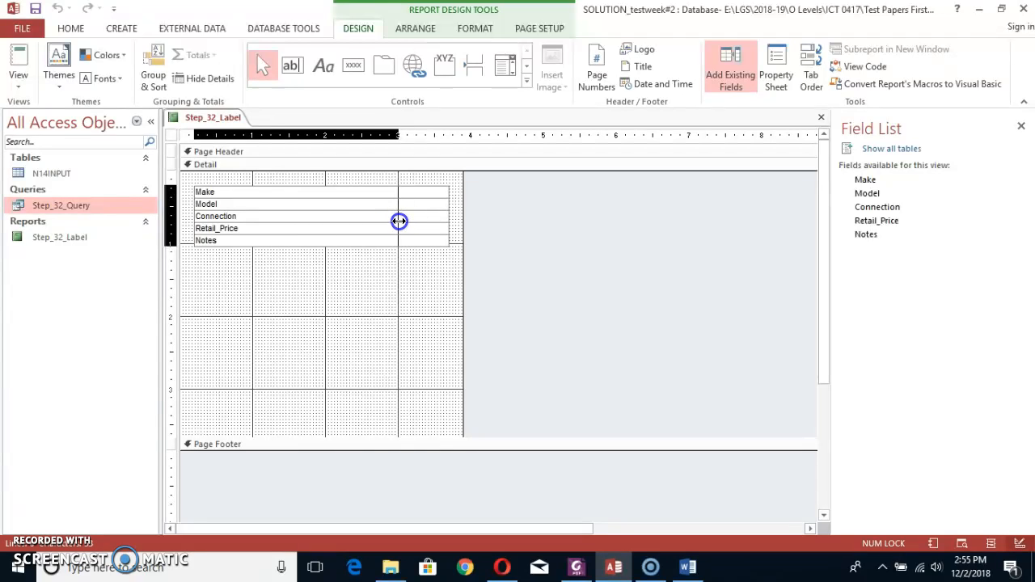
{"action": "left_click_drag", "start_coordinate": [399, 221], "coordinate": [397, 221]}
Shrink the label area to about 3.5 inches wide and 1.5 inches high, and move the five fields down to make room for a title.
{"action": "left_click_drag", "start_coordinate": [463, 182], "coordinate": [434, 187]}
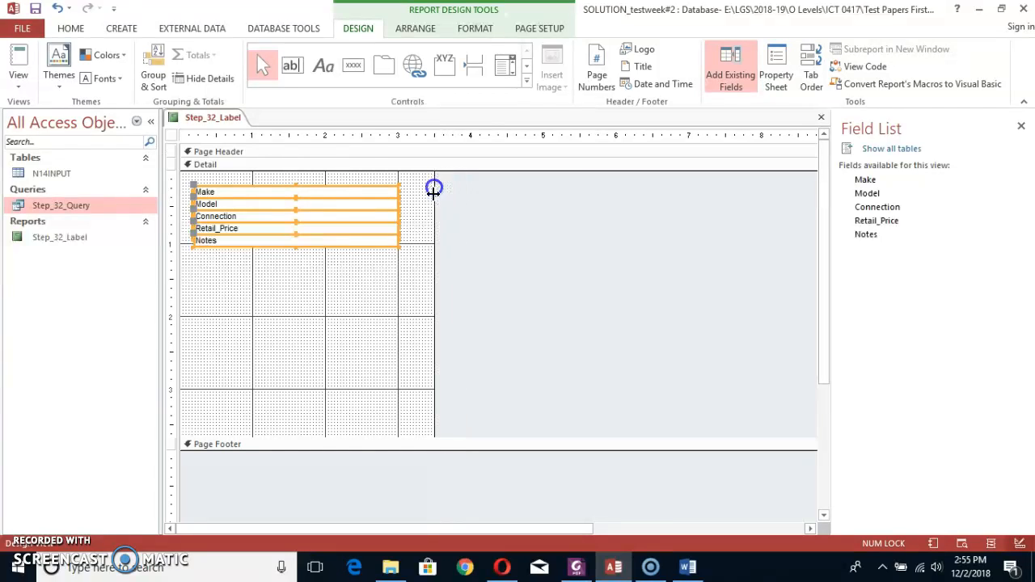
{"action": "left_click_drag", "start_coordinate": [349, 436], "coordinate": [367, 282]}
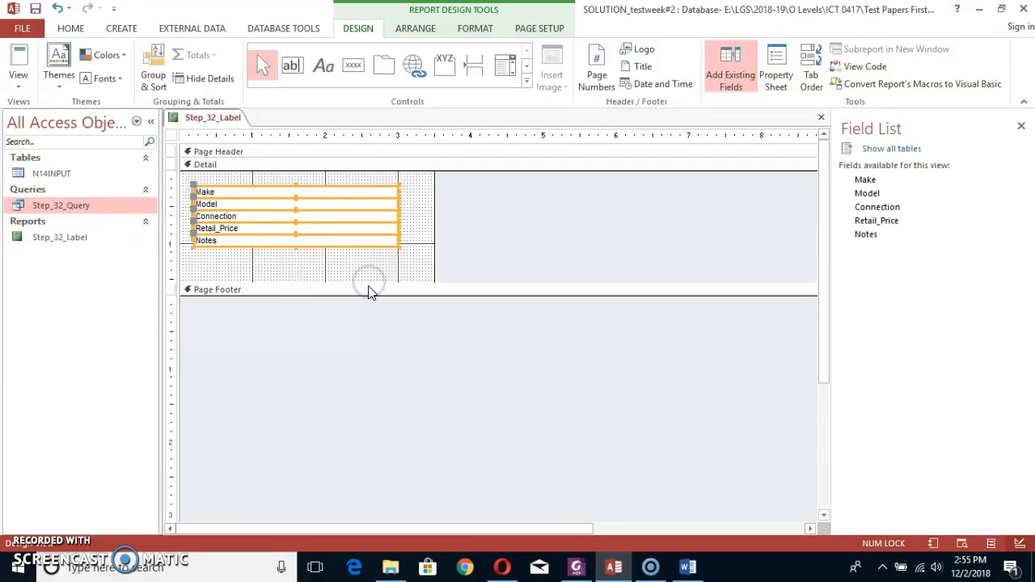
{"action": "left_click_drag", "start_coordinate": [184, 181], "coordinate": [418, 270]}
{"action": "key", "text": "Down"}
{"action": "key", "text": "Down"}
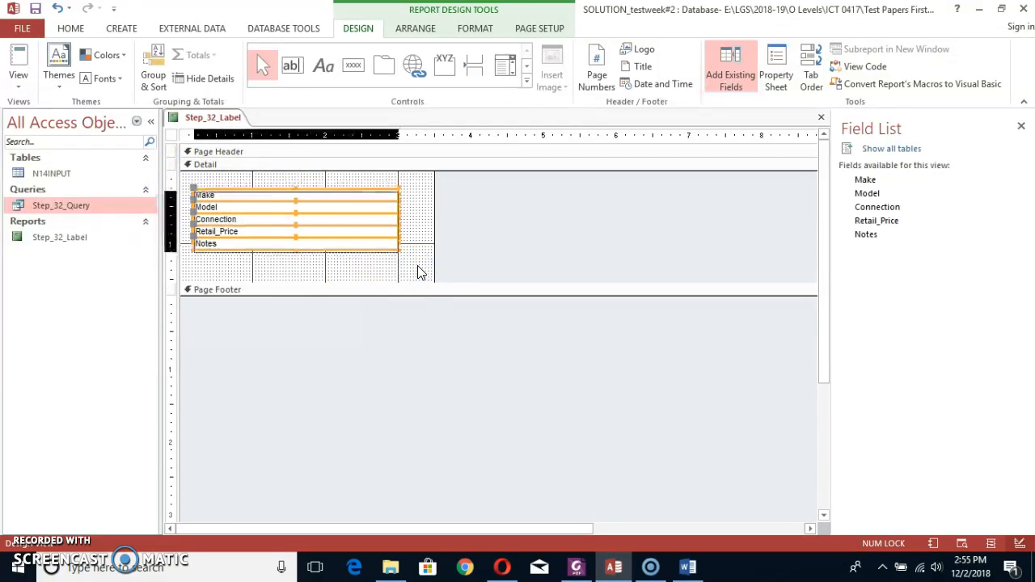
{"action": "left_click", "coordinate": [318, 187]}
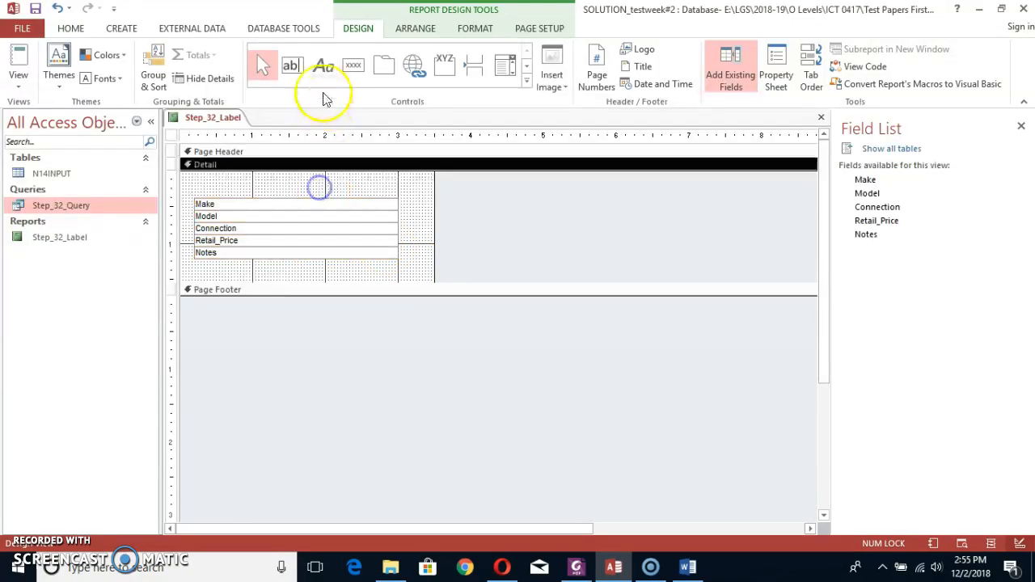
Add a label control across the space above Make with the title Mice for Gamers, checking the wording in the PDF.
{"action": "left_click", "coordinate": [323, 64]}
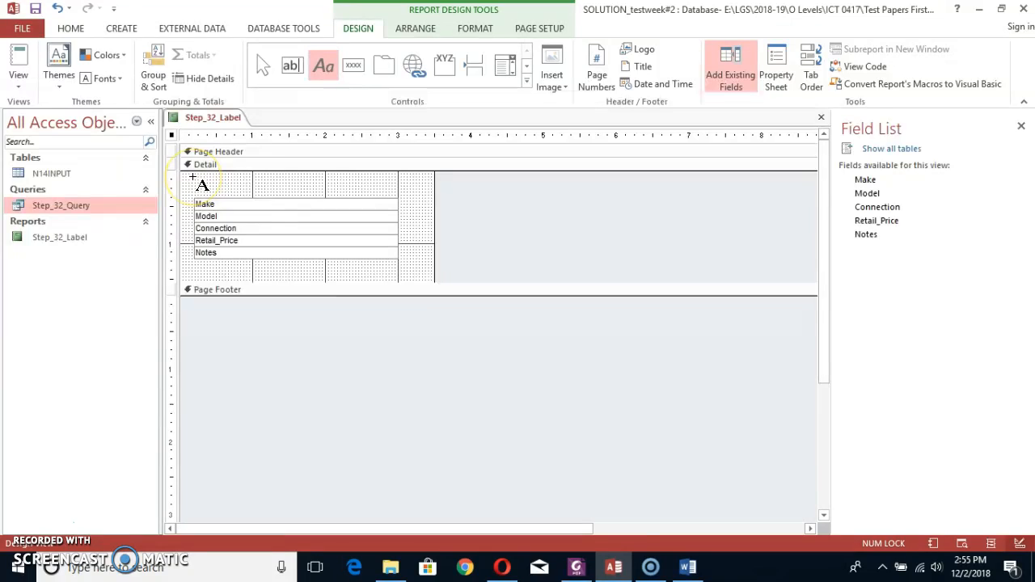
{"action": "left_click_drag", "start_coordinate": [202, 184], "coordinate": [397, 195]}
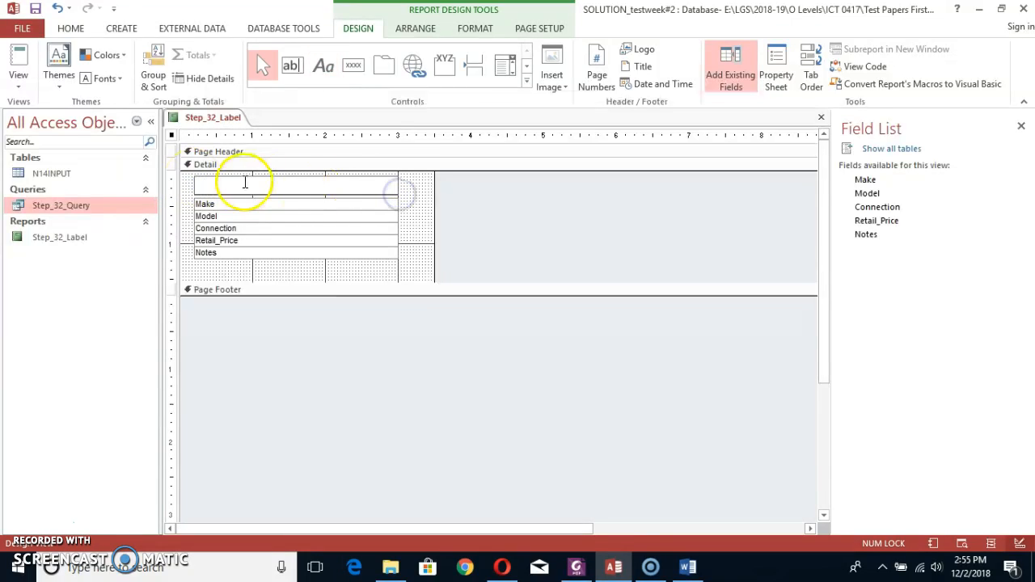
{"action": "key", "text": "alt+Tab"}
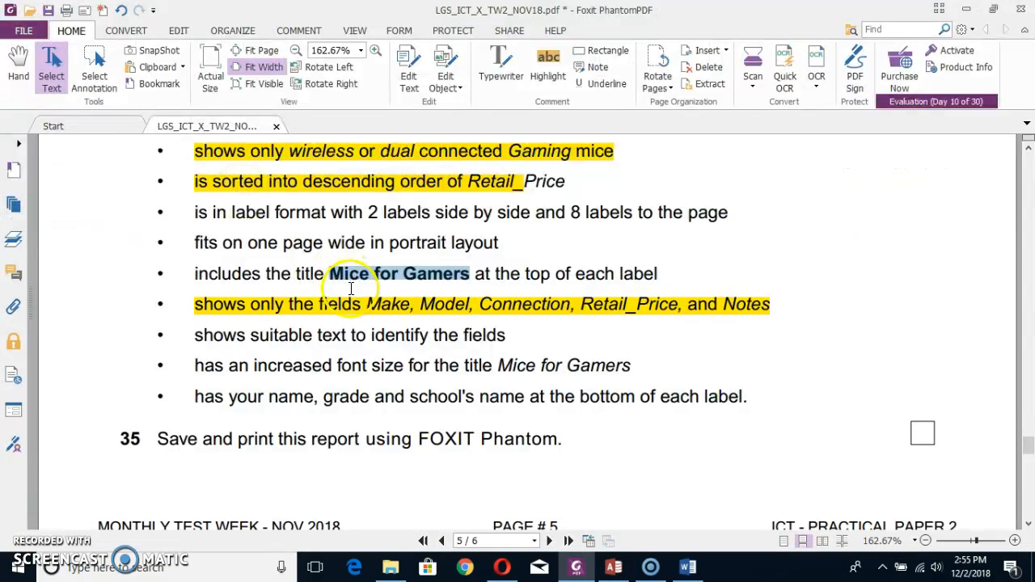
{"action": "key", "text": "alt+Tab"}
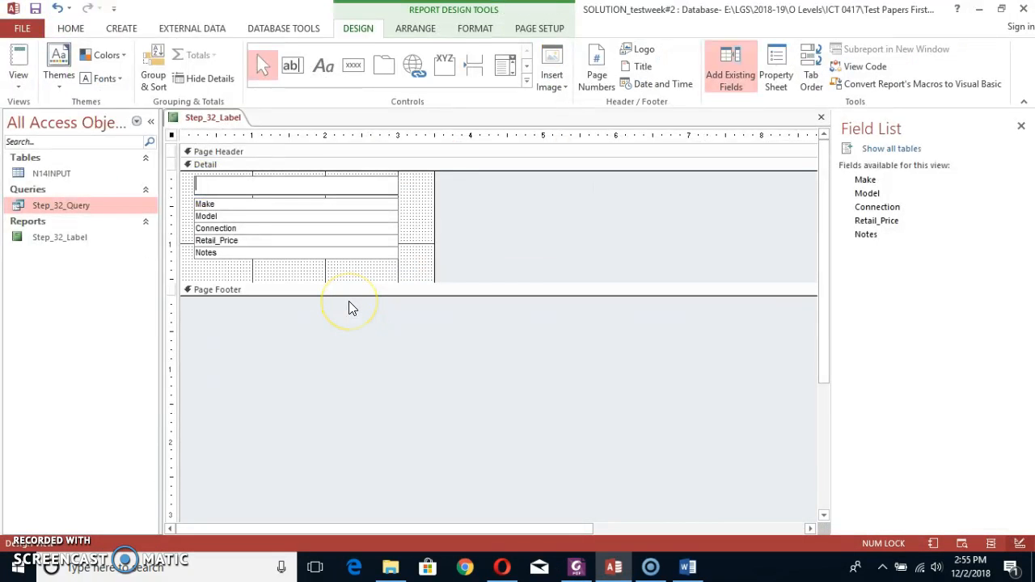
{"action": "type", "text": "Mice for Gamers"}
Format the Mice for Gamers title in bold Arial, size 12.
{"action": "key", "text": "ctrl+shift+Left"}
{"action": "key", "text": "ctrl+shift+Left"}
{"action": "key", "text": "ctrl+shift+Left"}
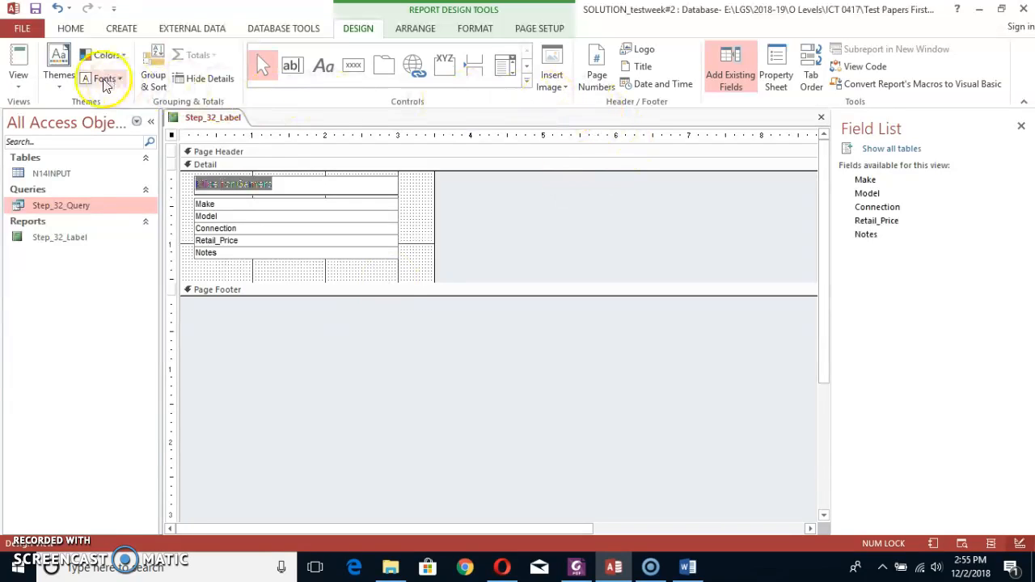
{"action": "left_click", "coordinate": [77, 28]}
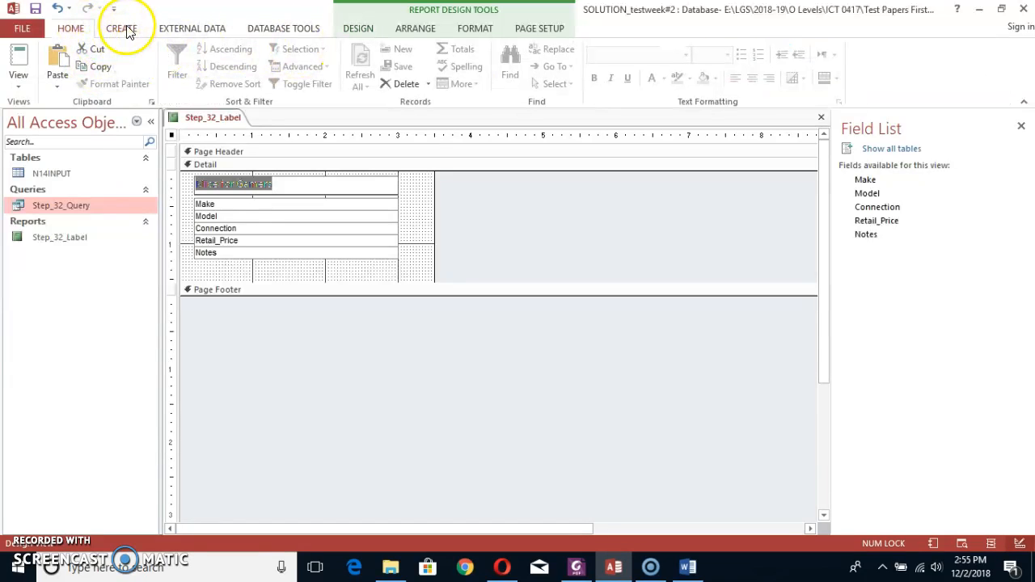
{"action": "left_click", "coordinate": [427, 186]}
{"action": "left_click", "coordinate": [288, 185]}
{"action": "left_click", "coordinate": [280, 186]}
{"action": "left_click_drag", "start_coordinate": [279, 187], "coordinate": [185, 191]}
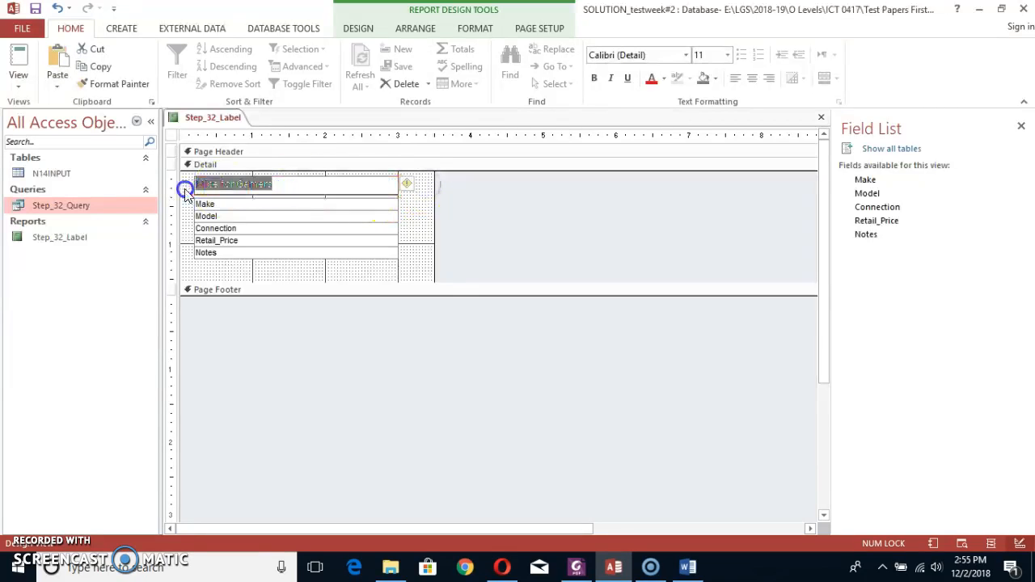
{"action": "left_click", "coordinate": [685, 55]}
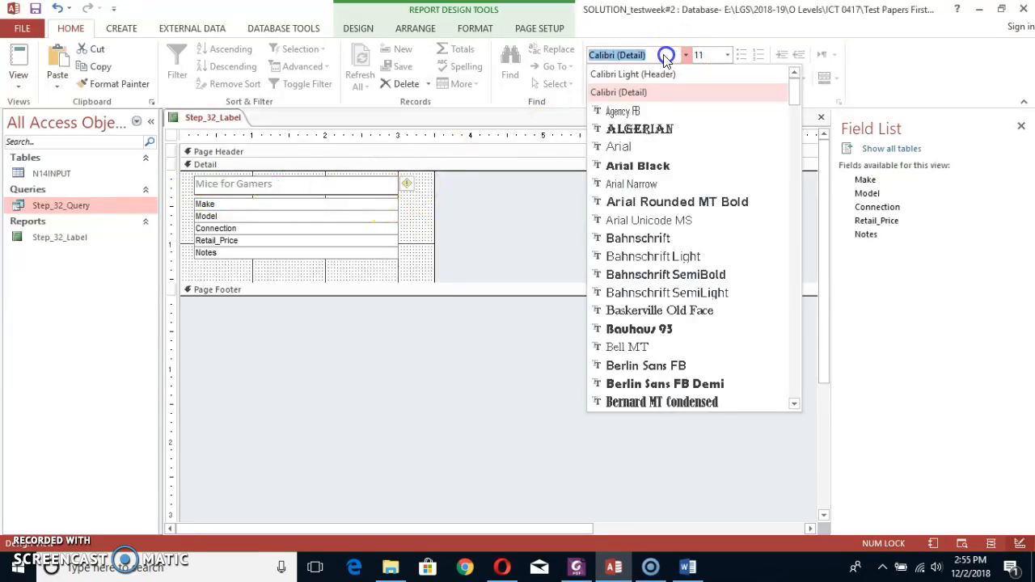
{"action": "left_click", "coordinate": [629, 147]}
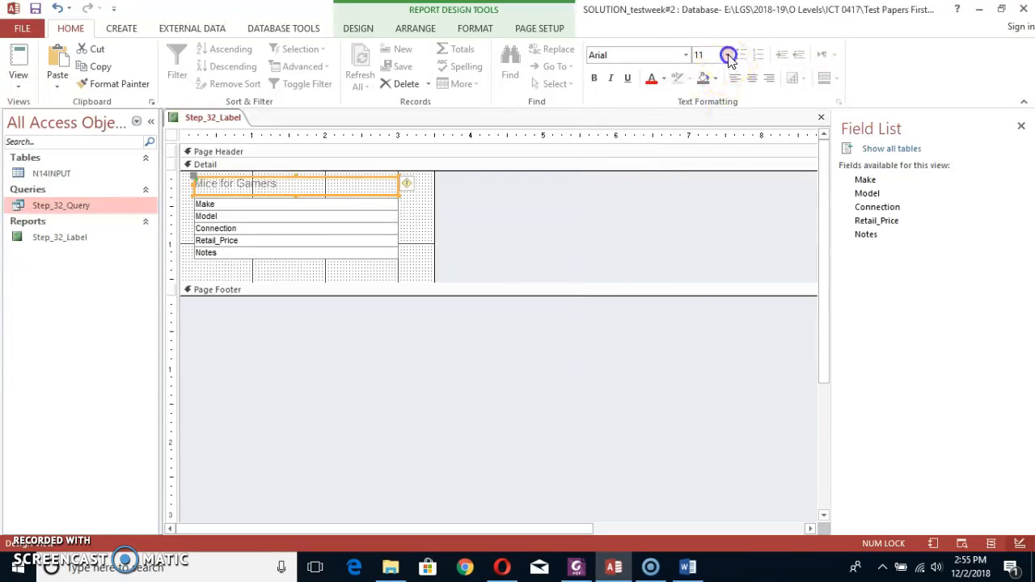
{"action": "left_click", "coordinate": [728, 55]}
{"action": "left_click", "coordinate": [710, 129]}
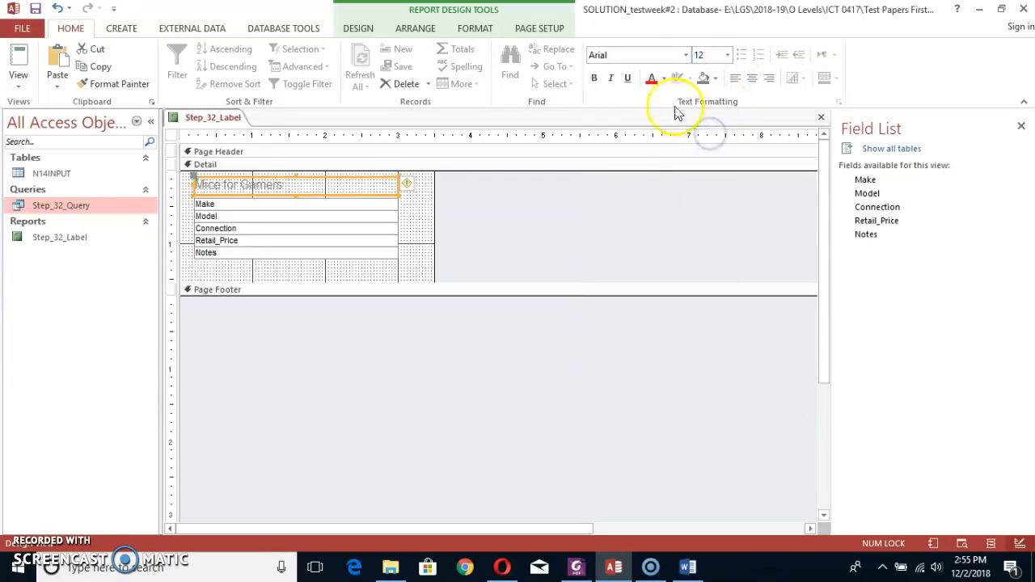
{"action": "left_click", "coordinate": [594, 79]}
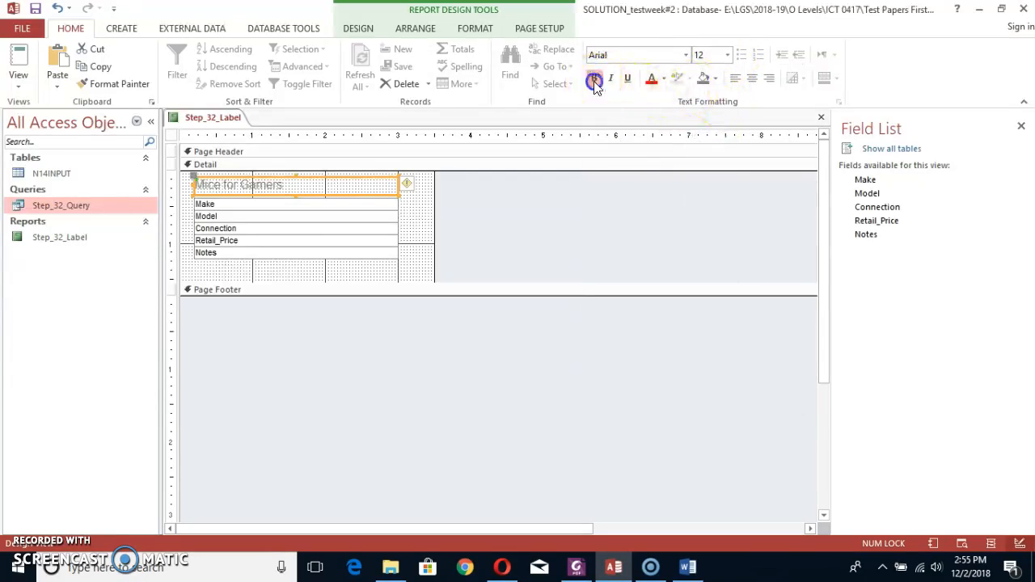
{"action": "left_click", "coordinate": [422, 216]}
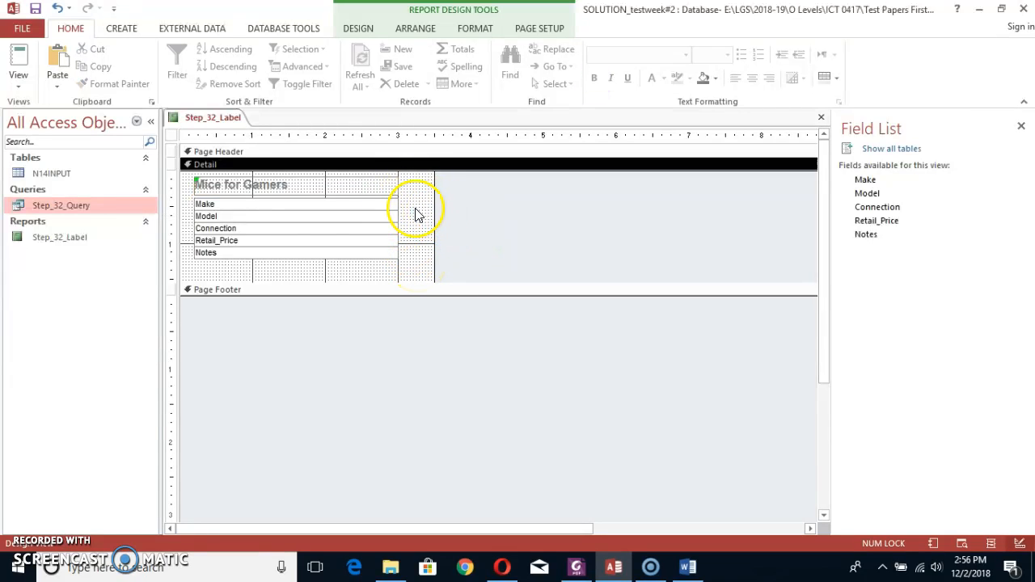
Check the remaining requirements in the PDF and place a copy of the title label directly below Notes.
{"action": "key", "text": "alt+Tab"}
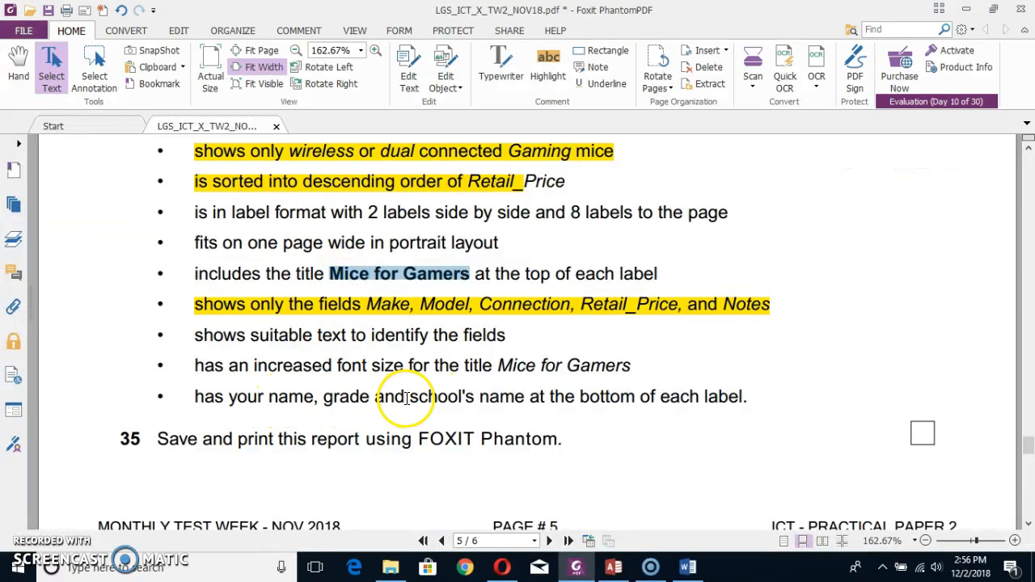
{"action": "key", "text": "alt+Tab"}
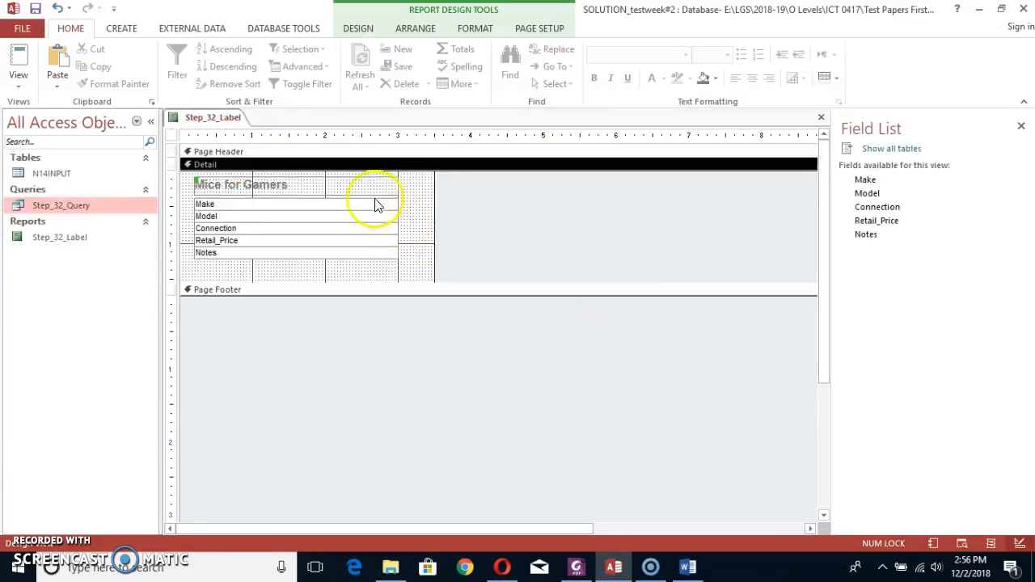
{"action": "left_click", "coordinate": [315, 179]}
{"action": "left_click", "coordinate": [245, 273]}
{"action": "key", "text": "ctrl+v"}
{"action": "left_click_drag", "start_coordinate": [317, 188], "coordinate": [330, 278]}
{"action": "left_click", "coordinate": [324, 273]}
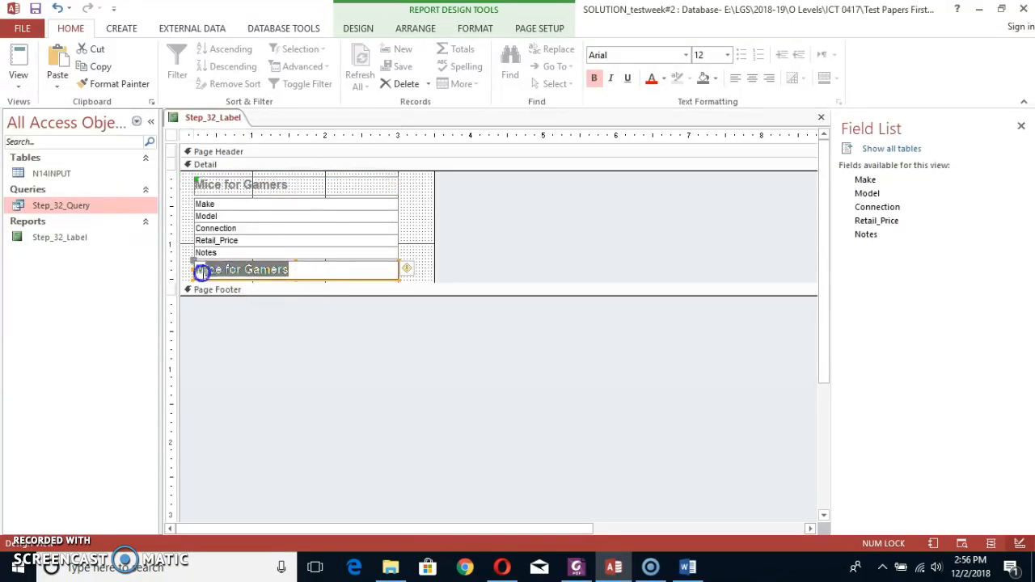
Set the copied label below Notes to size 11 without bold and replace its text with the student's name, LGS and the number.
{"action": "left_click", "coordinate": [729, 53]}
{"action": "left_click", "coordinate": [700, 116]}
{"action": "left_click", "coordinate": [594, 78]}
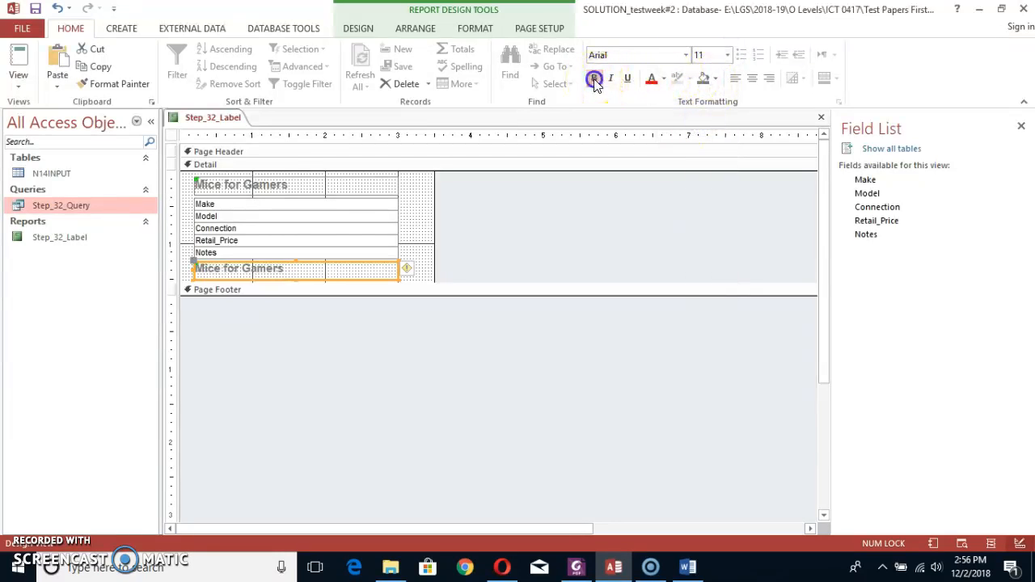
{"action": "left_click_drag", "start_coordinate": [300, 270], "coordinate": [185, 272]}
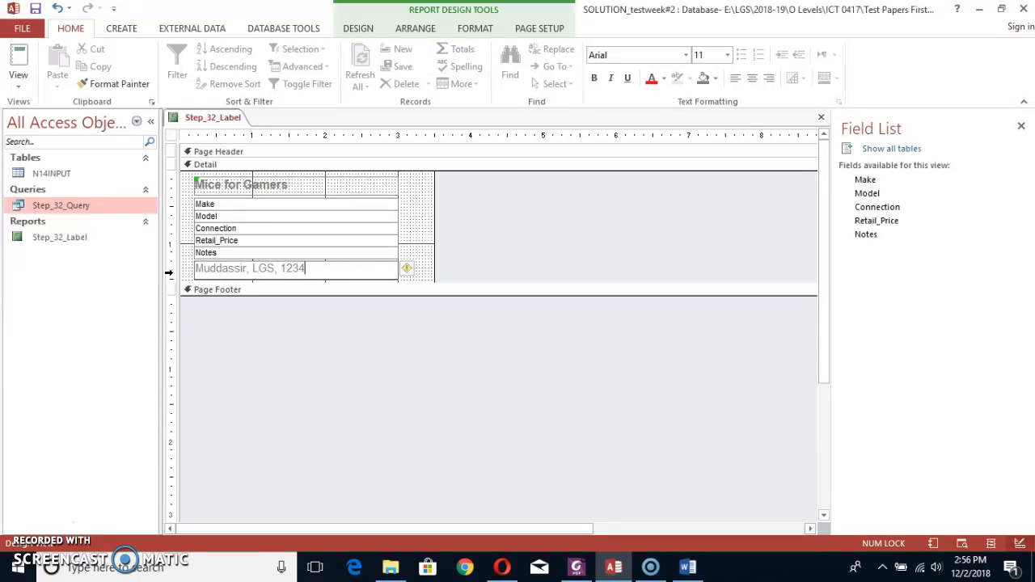
{"action": "left_click", "coordinate": [421, 217]}
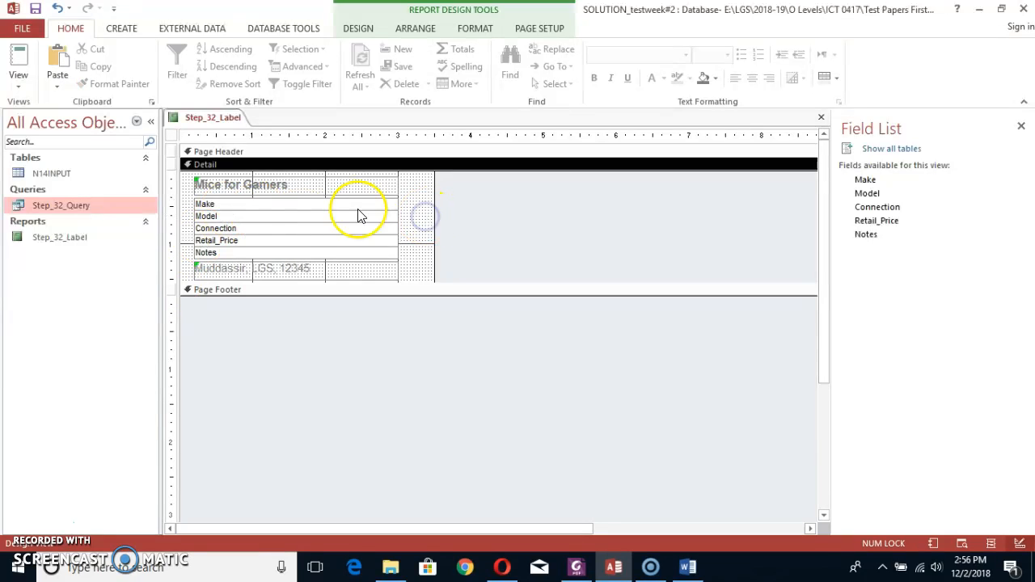
Show the label report in Print Preview to check the title, fields and name line on each label.
{"action": "left_click_drag", "start_coordinate": [253, 205], "coordinate": [245, 250]}
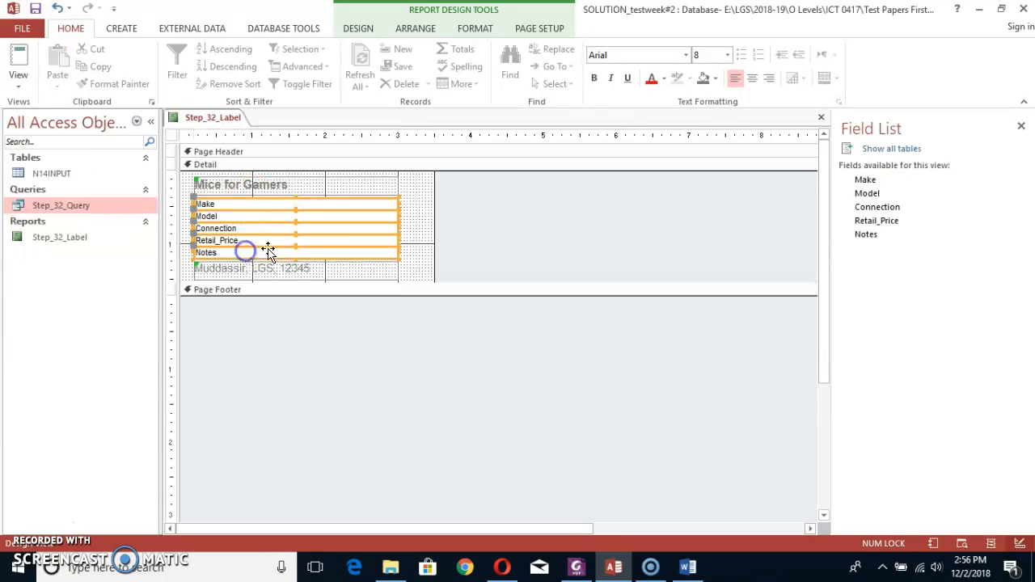
{"action": "left_click", "coordinate": [410, 242]}
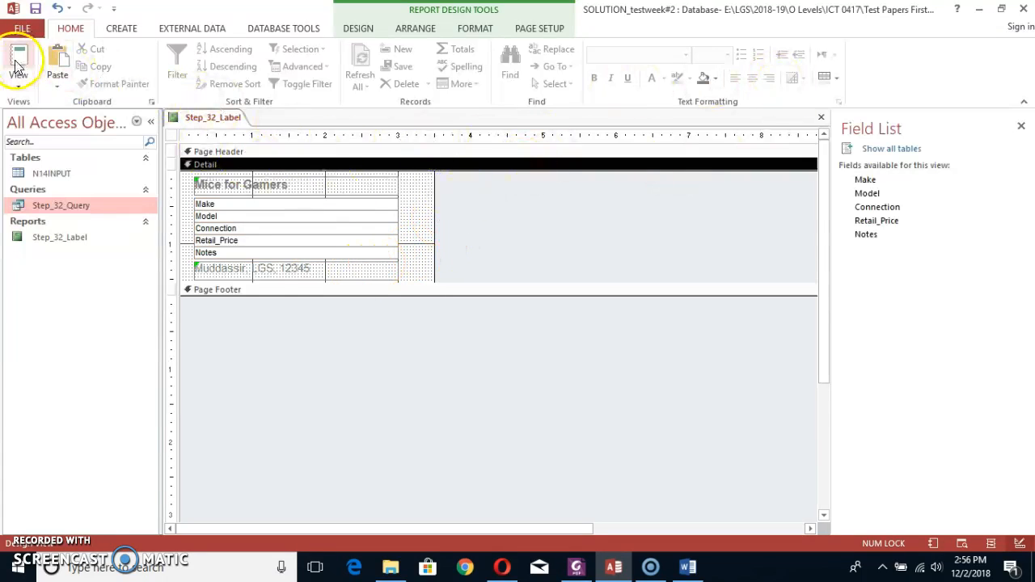
{"action": "left_click", "coordinate": [18, 84]}
{"action": "left_click", "coordinate": [48, 143]}
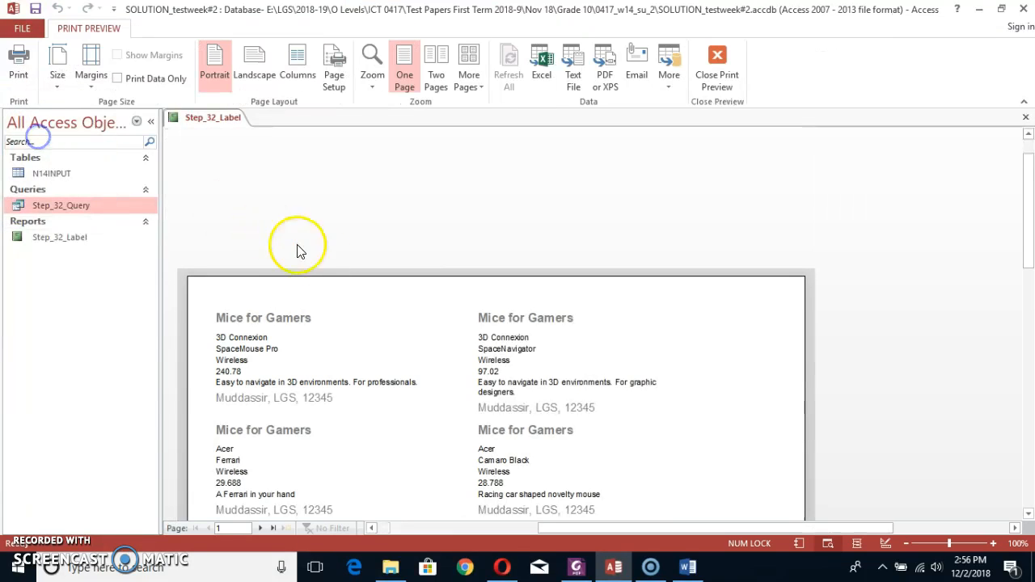
Examine the previewed page to check how many labels it holds and how they are spaced.
{"action": "scroll", "coordinate": [611, 364], "scroll_direction": "down", "scroll_amount": 3}
{"action": "scroll", "coordinate": [617, 368], "scroll_direction": "down", "scroll_amount": 6}
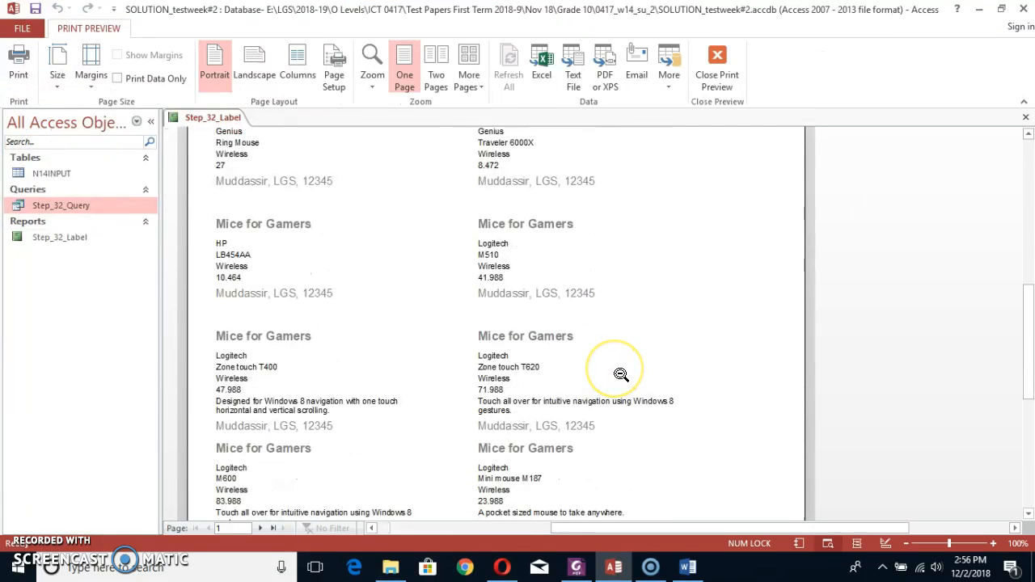
{"action": "scroll", "coordinate": [620, 374], "scroll_direction": "up", "scroll_amount": 4}
{"action": "scroll", "coordinate": [621, 374], "scroll_direction": "up", "scroll_amount": 5}
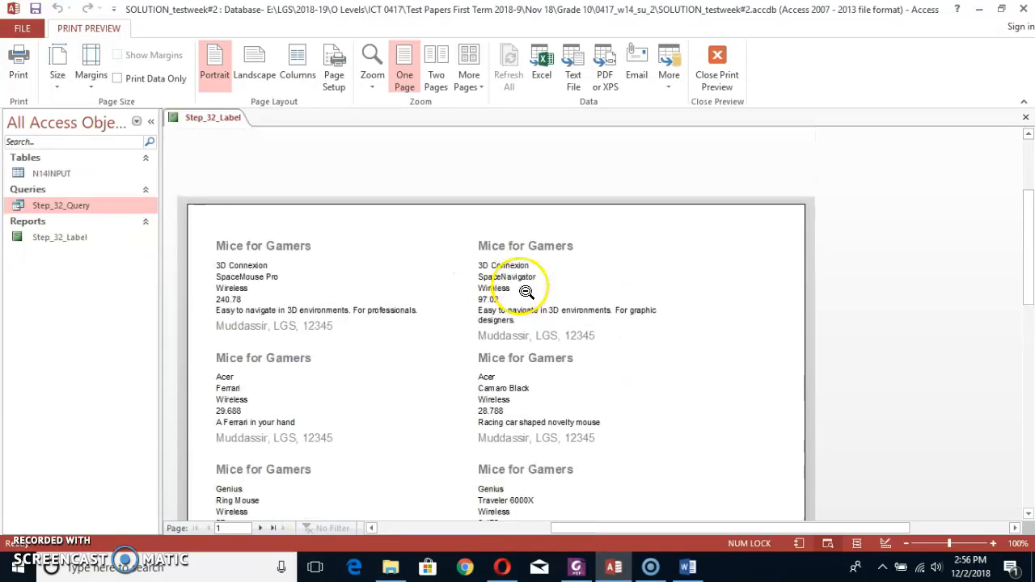
{"action": "scroll", "coordinate": [340, 356], "scroll_direction": "down", "scroll_amount": 2}
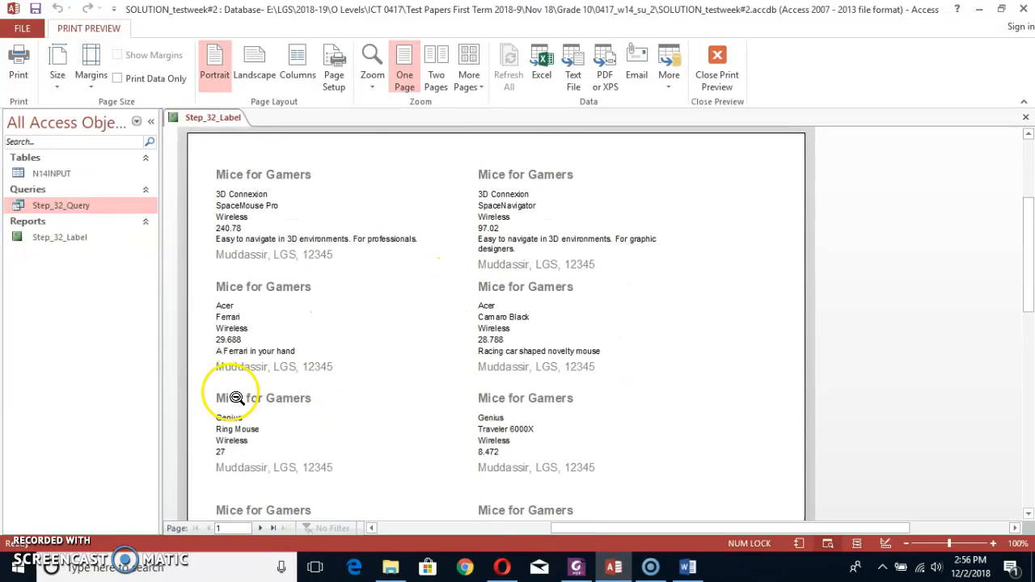
{"action": "scroll", "coordinate": [391, 393], "scroll_direction": "down", "scroll_amount": 3}
{"action": "scroll", "coordinate": [485, 396], "scroll_direction": "down", "scroll_amount": 5}
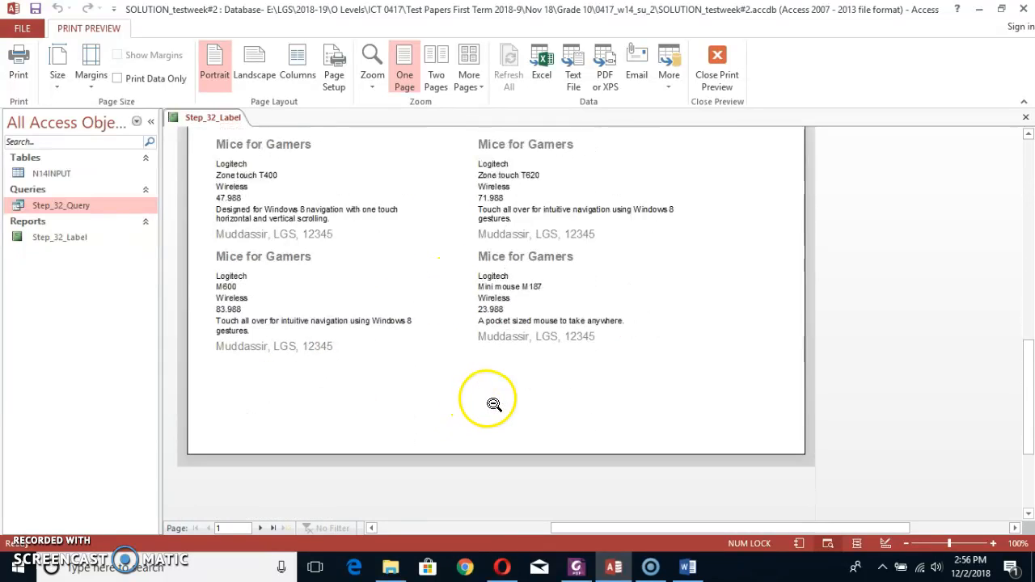
{"action": "scroll", "coordinate": [485, 396], "scroll_direction": "up", "scroll_amount": 2}
Extend the report's Detail section to about 2.2 inches tall and show the label report in Print Preview.
{"action": "left_click", "coordinate": [709, 73]}
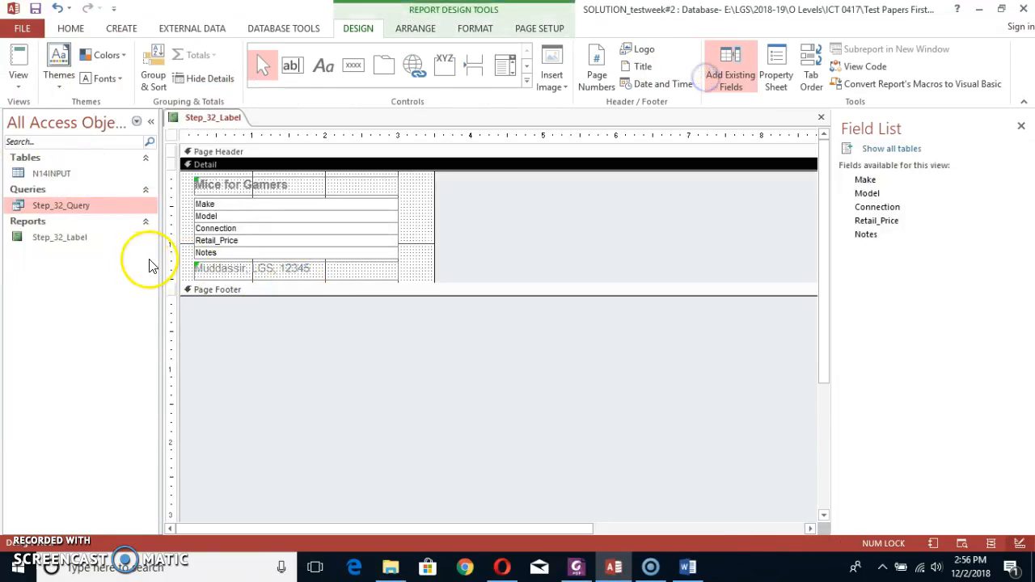
{"action": "left_click_drag", "start_coordinate": [414, 282], "coordinate": [415, 334]}
{"action": "left_click", "coordinate": [22, 85]}
{"action": "left_click", "coordinate": [37, 143]}
{"action": "left_click", "coordinate": [558, 275]}
Examine the previewed labels to check the spacing and the number of labels per page.
{"action": "scroll", "coordinate": [559, 276], "scroll_direction": "up", "scroll_amount": 8}
{"action": "scroll", "coordinate": [559, 276], "scroll_direction": "down", "scroll_amount": 8}
{"action": "scroll", "coordinate": [582, 287], "scroll_direction": "up", "scroll_amount": 8}
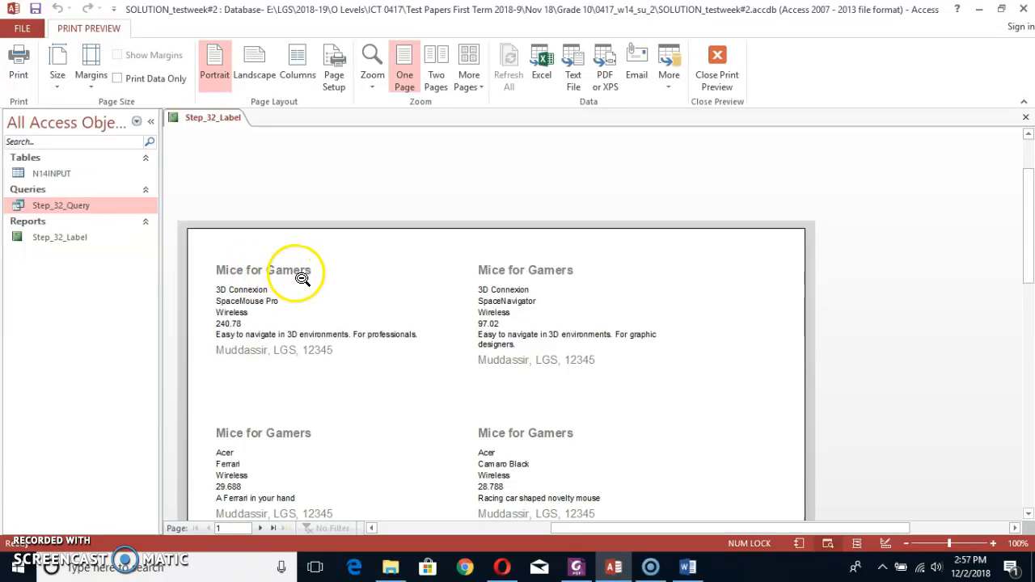
{"action": "scroll", "coordinate": [301, 279], "scroll_direction": "down", "scroll_amount": 1}
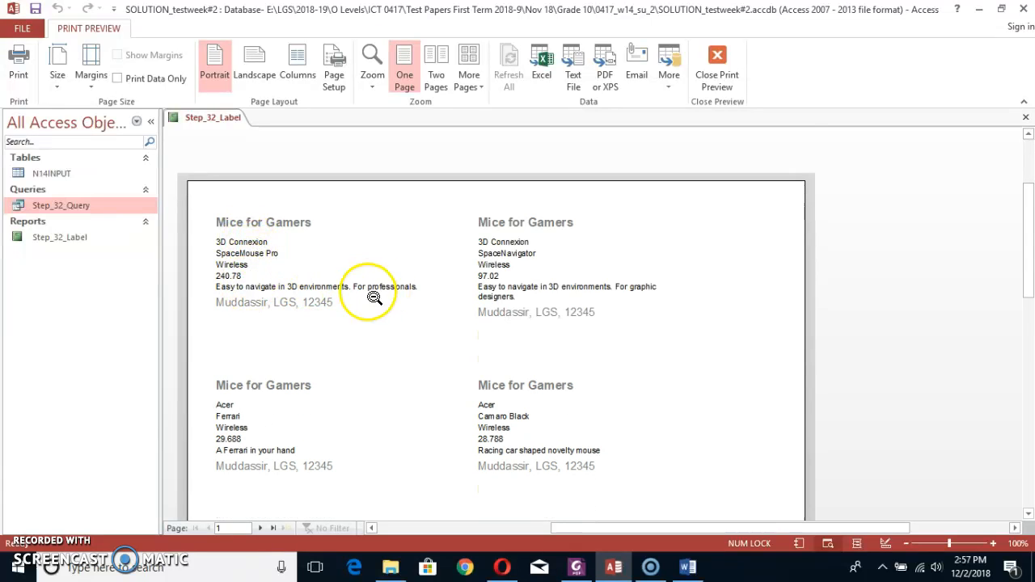
{"action": "scroll", "coordinate": [348, 301], "scroll_direction": "down", "scroll_amount": 1}
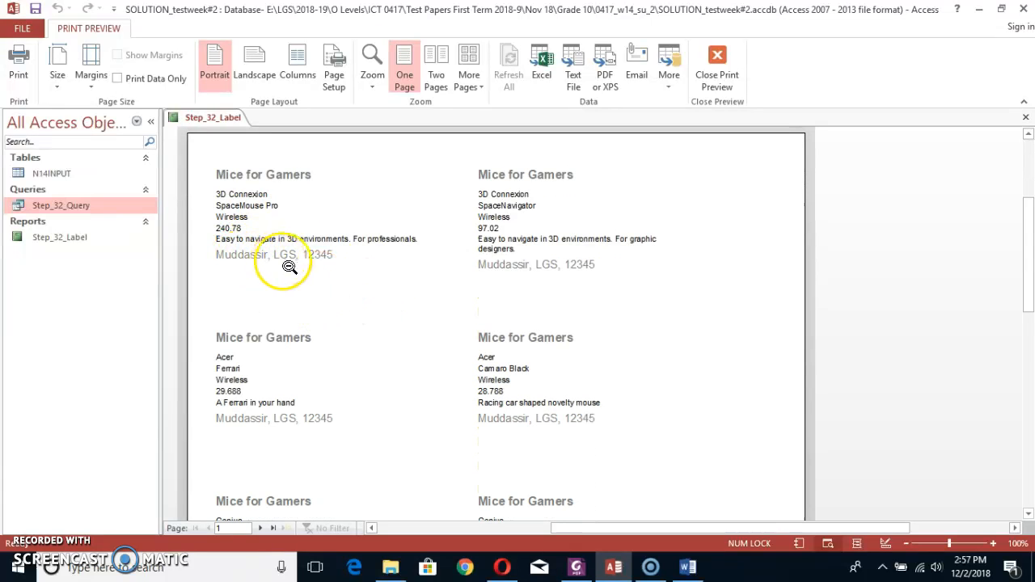
{"action": "scroll", "coordinate": [608, 269], "scroll_direction": "down", "scroll_amount": 5}
{"action": "scroll", "coordinate": [613, 275], "scroll_direction": "up", "scroll_amount": 6}
{"action": "scroll", "coordinate": [612, 275], "scroll_direction": "down", "scroll_amount": 7}
{"action": "scroll", "coordinate": [612, 275], "scroll_direction": "up", "scroll_amount": 3}
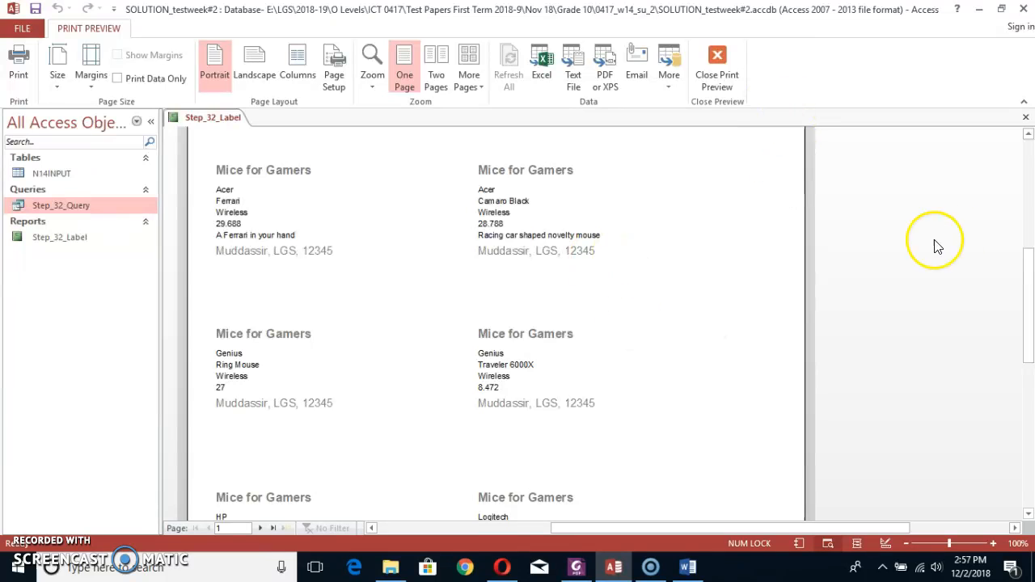
{"action": "left_click_drag", "start_coordinate": [1028, 299], "coordinate": [1030, 196]}
Return the label report to Design View, save it and close it.
{"action": "left_click", "coordinate": [717, 67]}
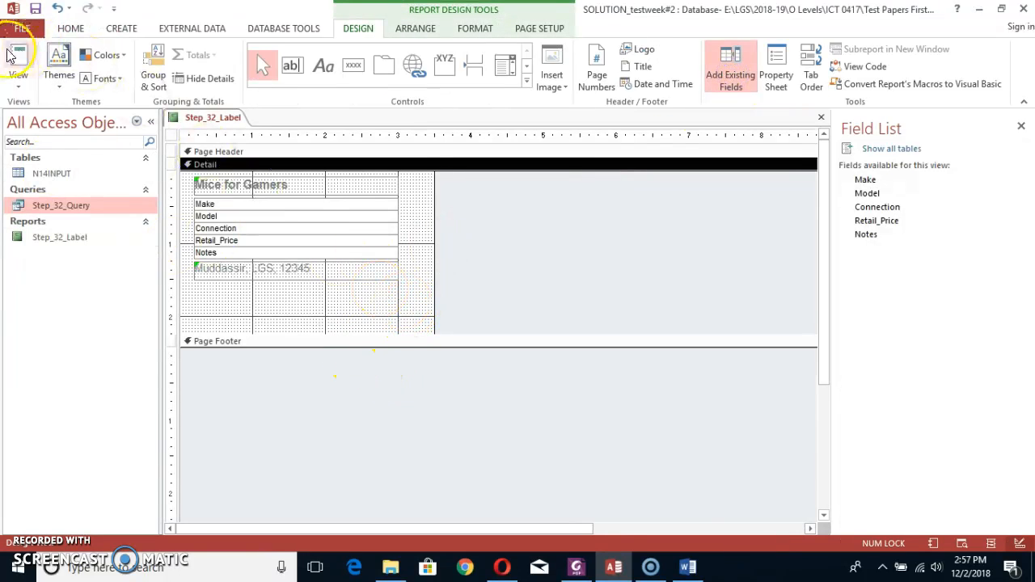
{"action": "right_click", "coordinate": [220, 119]}
{"action": "left_click", "coordinate": [234, 129]}
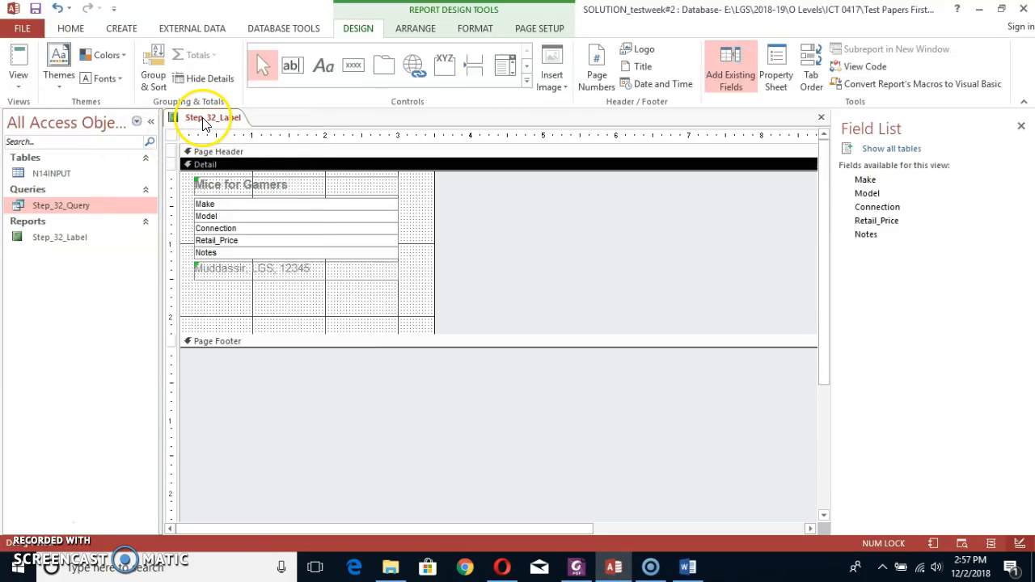
{"action": "right_click", "coordinate": [205, 122]}
{"action": "left_click", "coordinate": [226, 143]}
Reopen the Step_32_Label report and show it in Print Preview.
{"action": "left_click", "coordinate": [53, 243]}
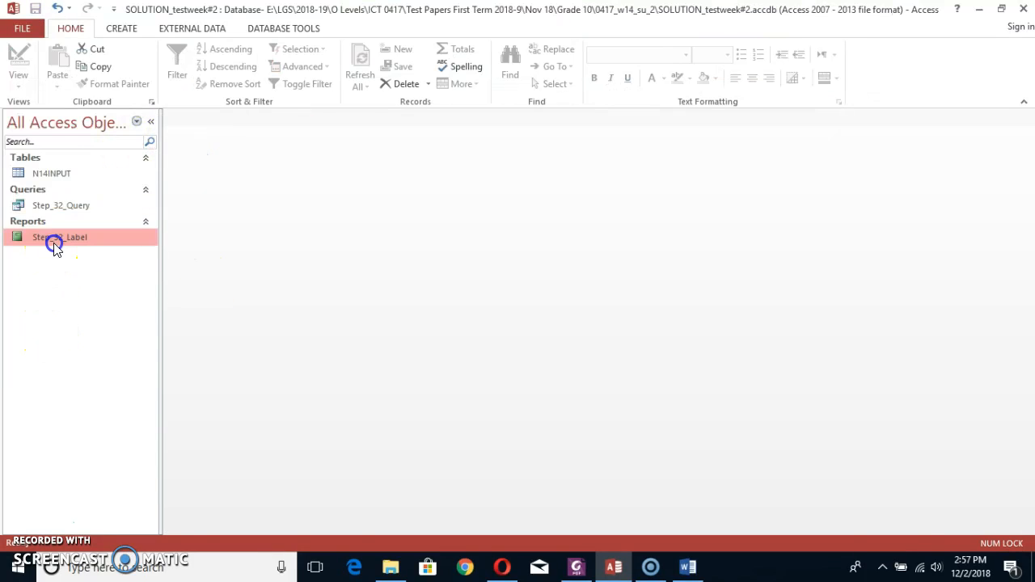
{"action": "double_click", "coordinate": [53, 243]}
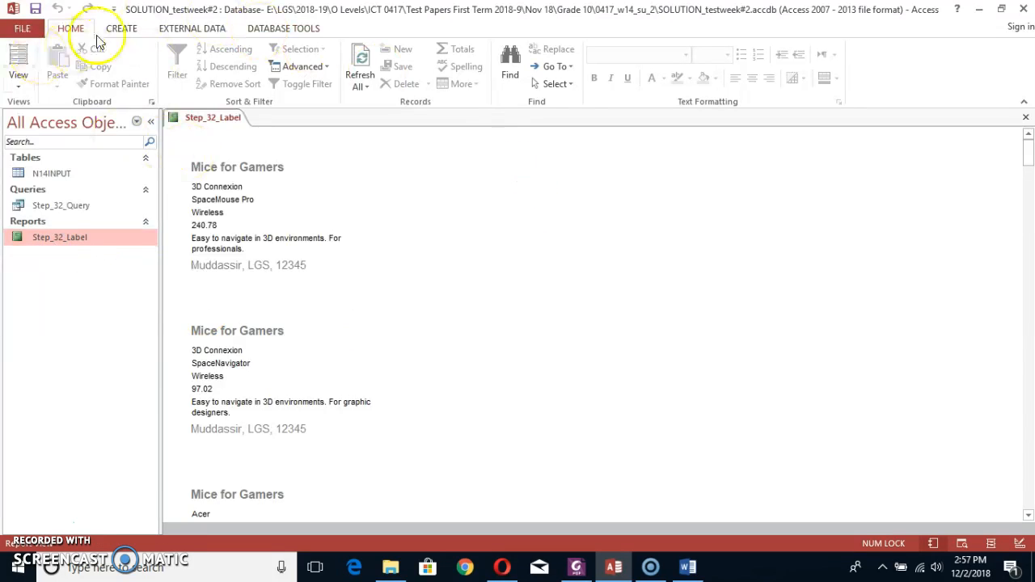
{"action": "left_click", "coordinate": [17, 81]}
{"action": "left_click", "coordinate": [27, 144]}
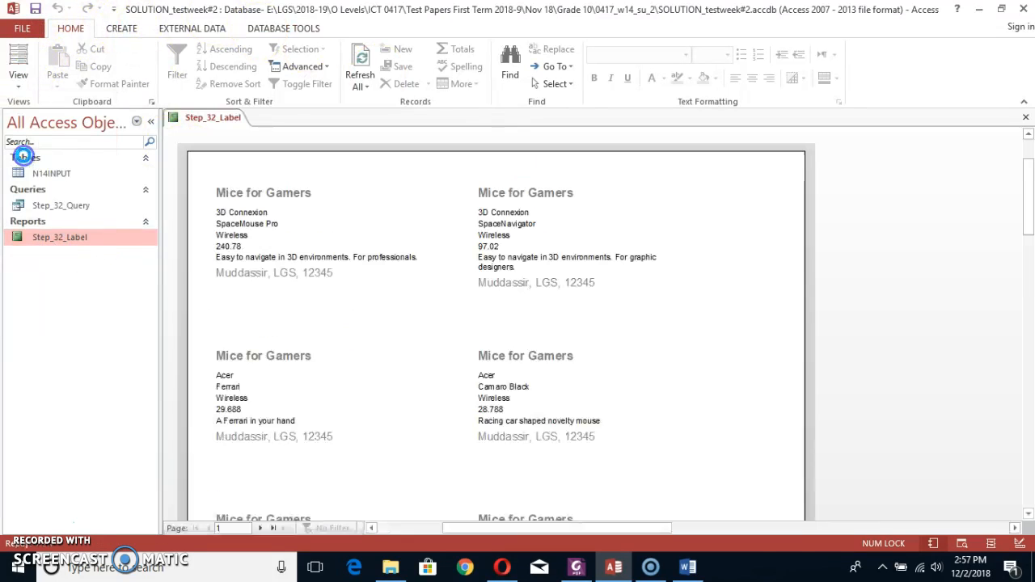
{"action": "scroll", "coordinate": [476, 349], "scroll_direction": "down", "scroll_amount": 4}
{"action": "scroll", "coordinate": [475, 349], "scroll_direction": "up", "scroll_amount": 4}
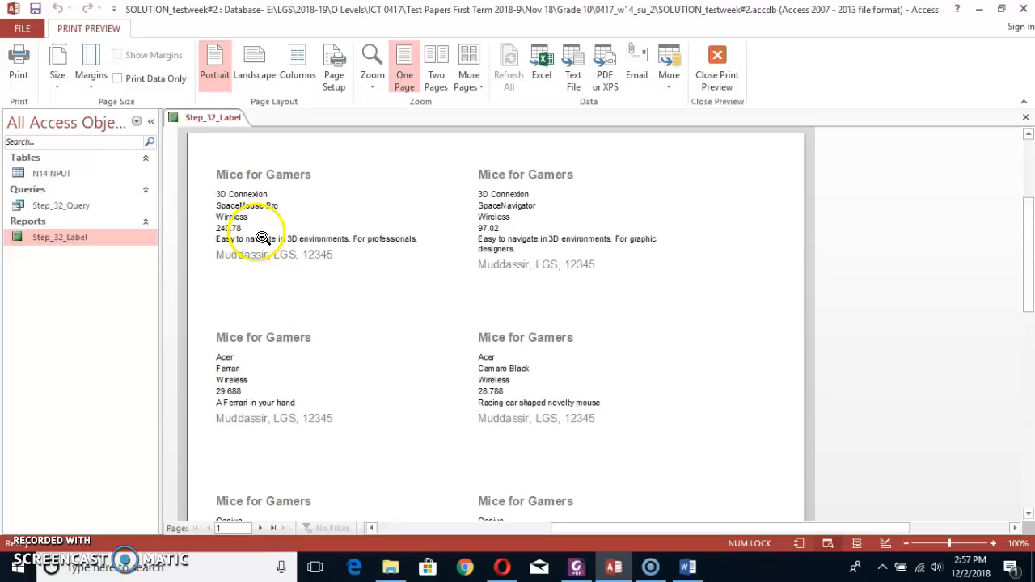
Print all pages of the label report using Microsoft Print to PDF.
{"action": "left_click", "coordinate": [17, 66]}
{"action": "left_click", "coordinate": [605, 154]}
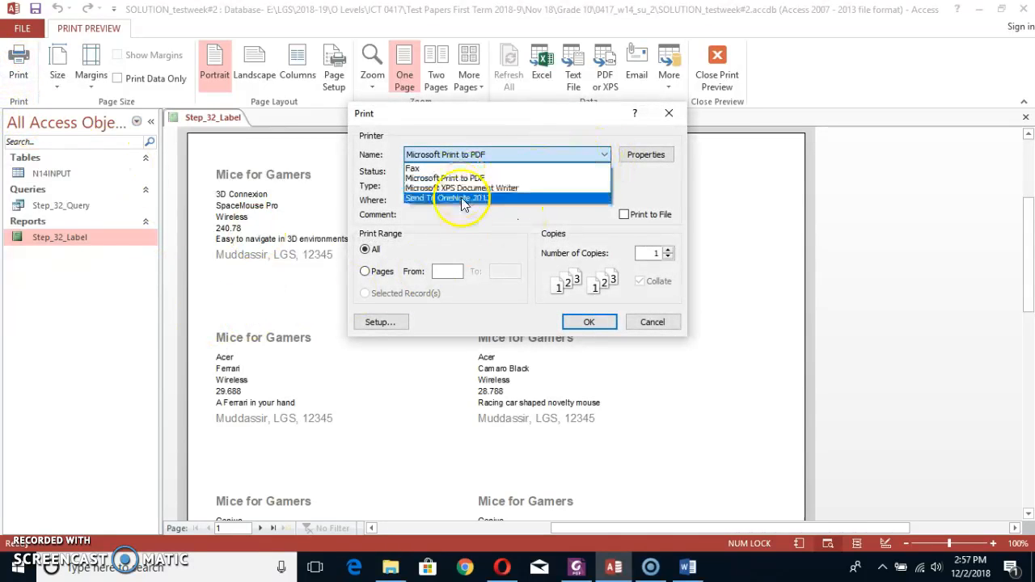
{"action": "left_click", "coordinate": [453, 178]}
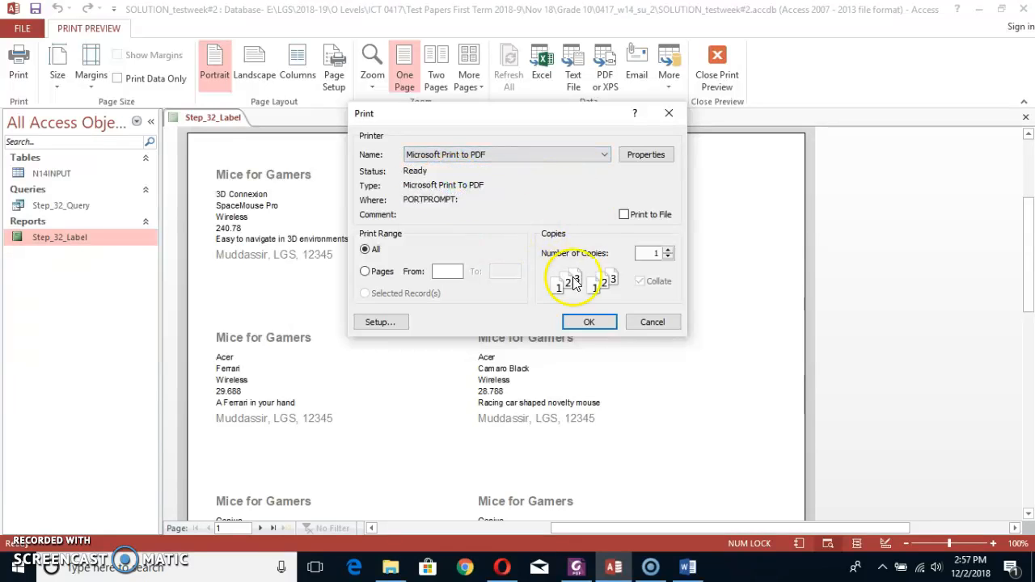
{"action": "left_click", "coordinate": [575, 324]}
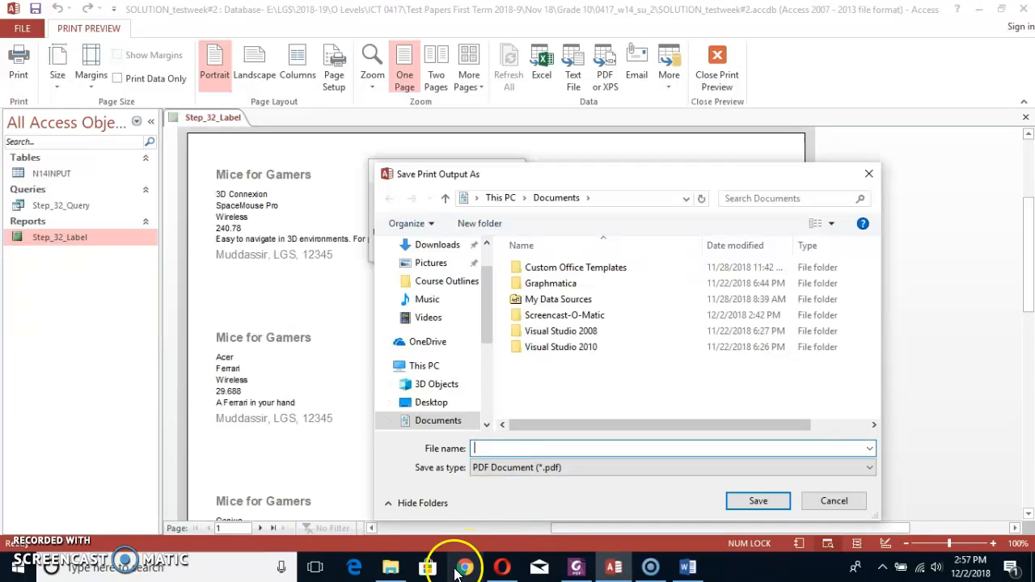
Using the Grade 10 folder path copied from File Explorer, save the PDF as OUTPUT_Step34 in its 0417_w14_su_2 subfolder.
{"action": "left_click", "coordinate": [391, 568]}
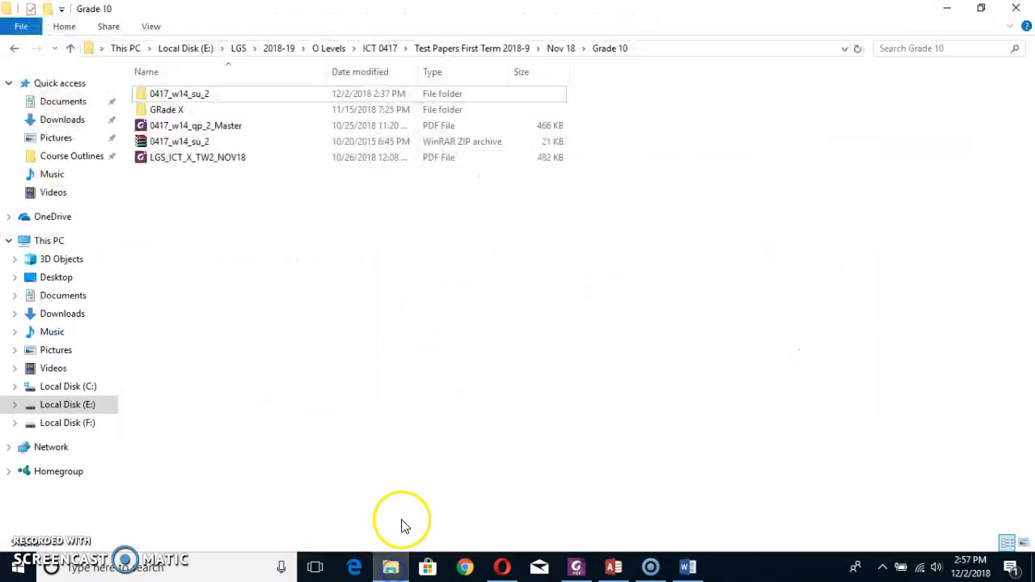
{"action": "left_click", "coordinate": [664, 47]}
{"action": "key", "text": "alt+Tab"}
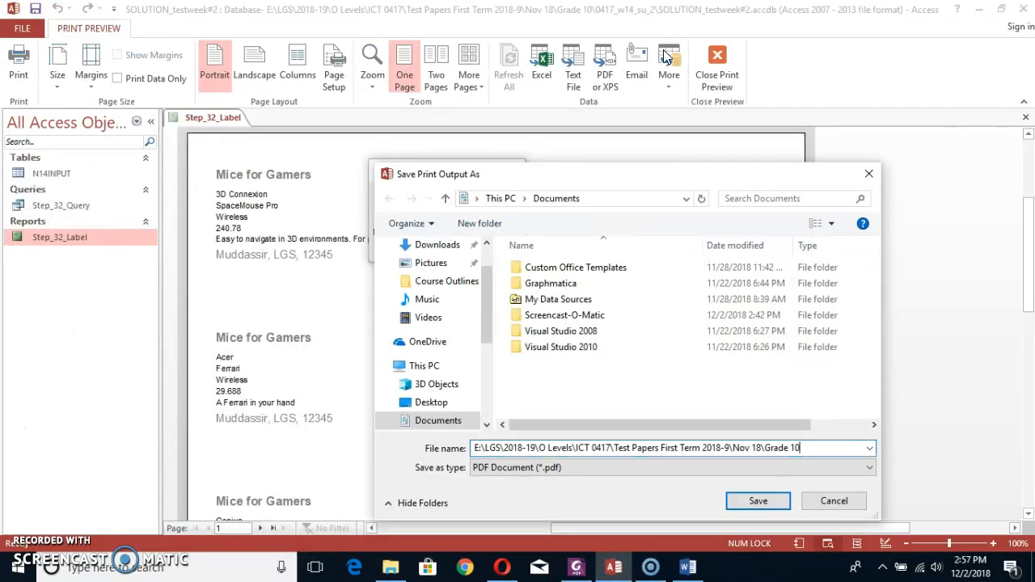
{"action": "key", "text": "Return"}
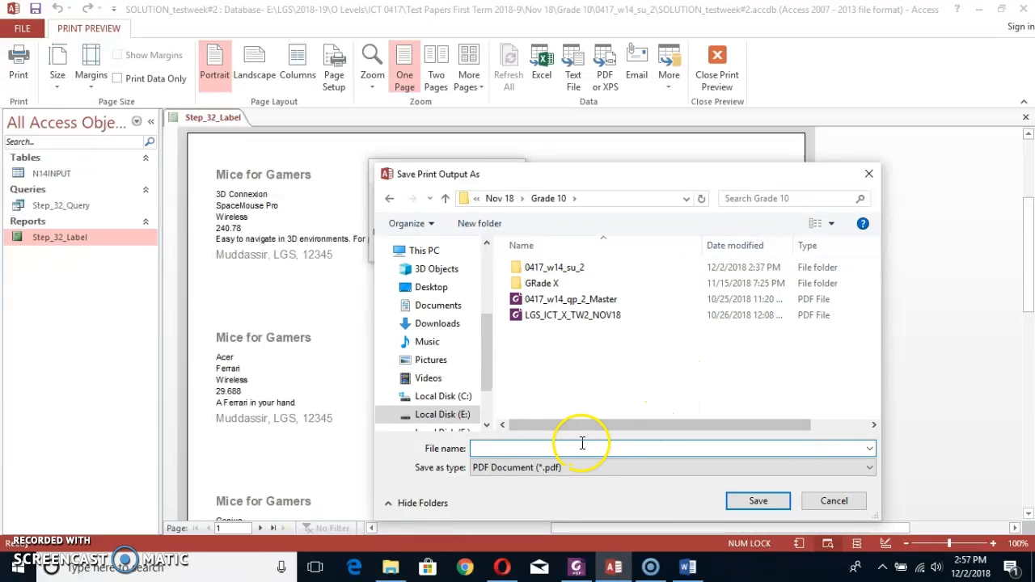
{"action": "double_click", "coordinate": [521, 268]}
{"action": "left_click", "coordinate": [556, 448]}
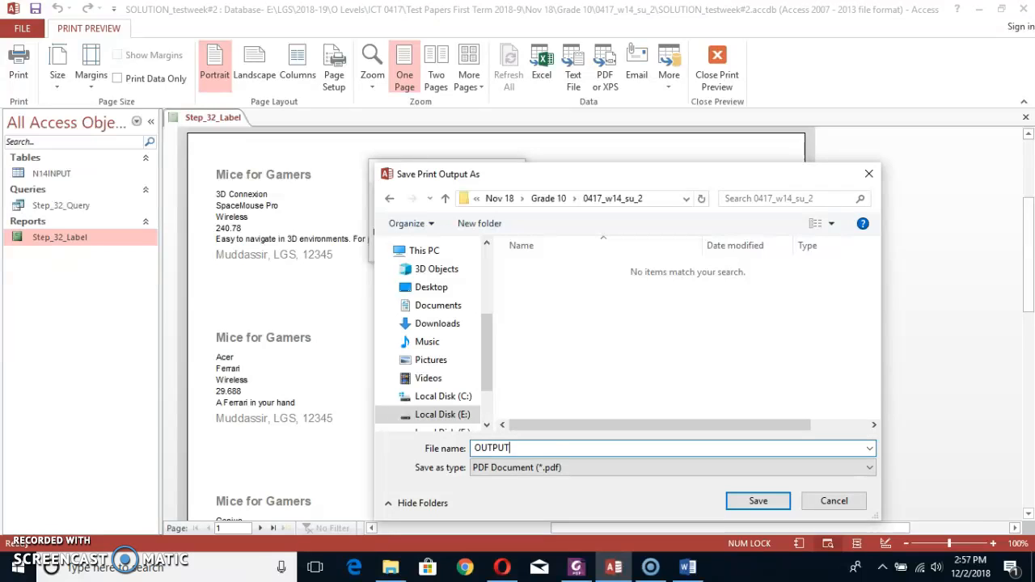
{"action": "type", "text": "OUTPUT_Step34"}
{"action": "key", "text": "Return"}
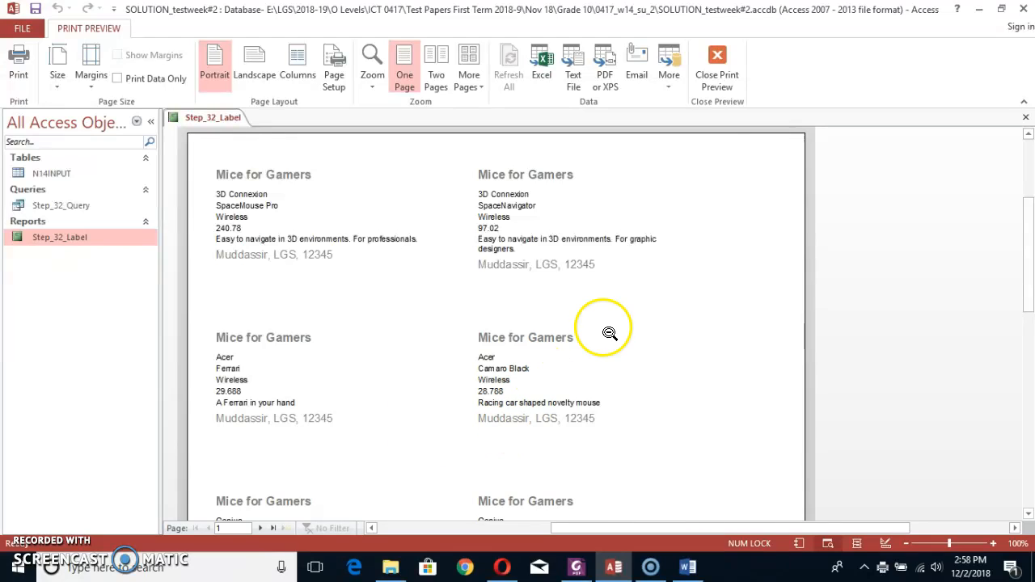
Switch to File Explorer, open OUTPUT_Step34 from the 0417_w14_su_2 folder and check the labels in the PDF.
{"action": "left_click", "coordinate": [979, 9]}
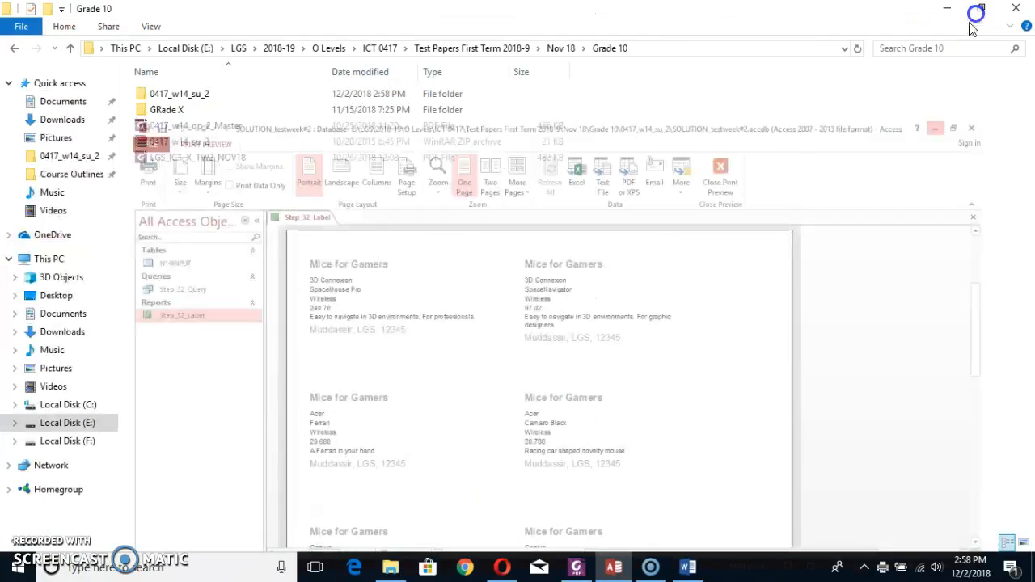
{"action": "double_click", "coordinate": [196, 91]}
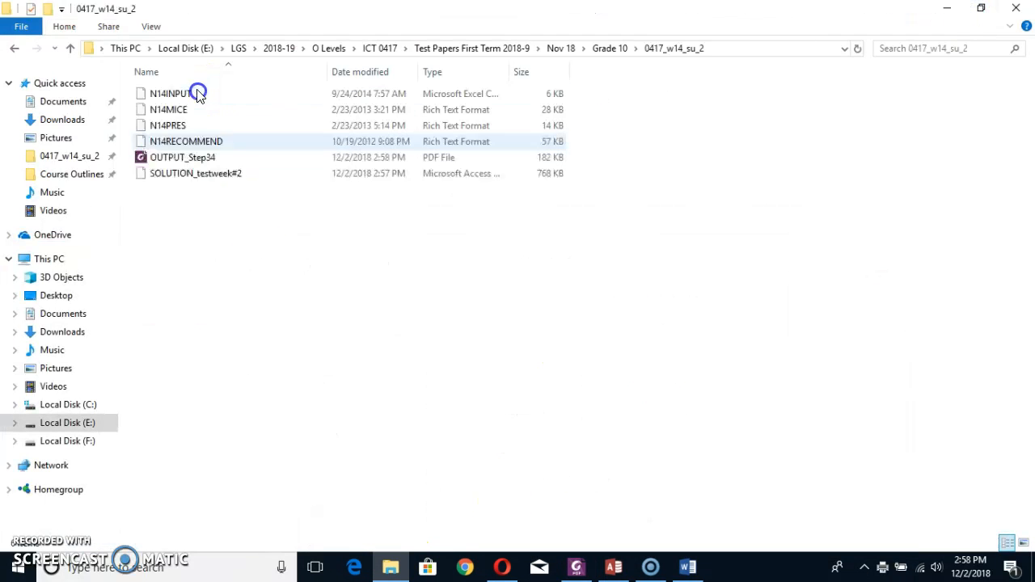
{"action": "left_click", "coordinate": [154, 158]}
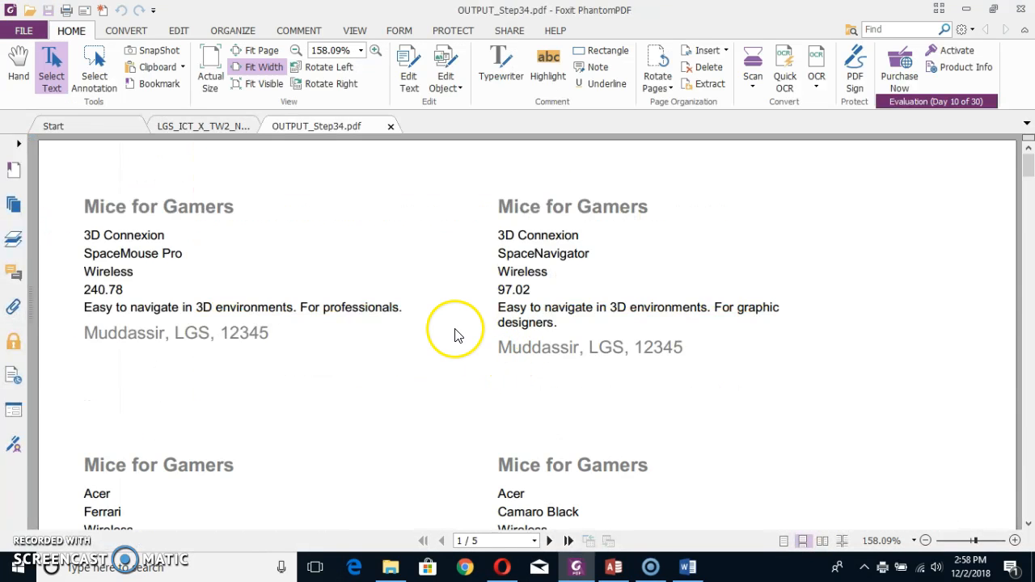
{"action": "scroll", "coordinate": [453, 344], "scroll_direction": "down", "scroll_amount": 7}
{"action": "scroll", "coordinate": [452, 347], "scroll_direction": "up", "scroll_amount": 7}
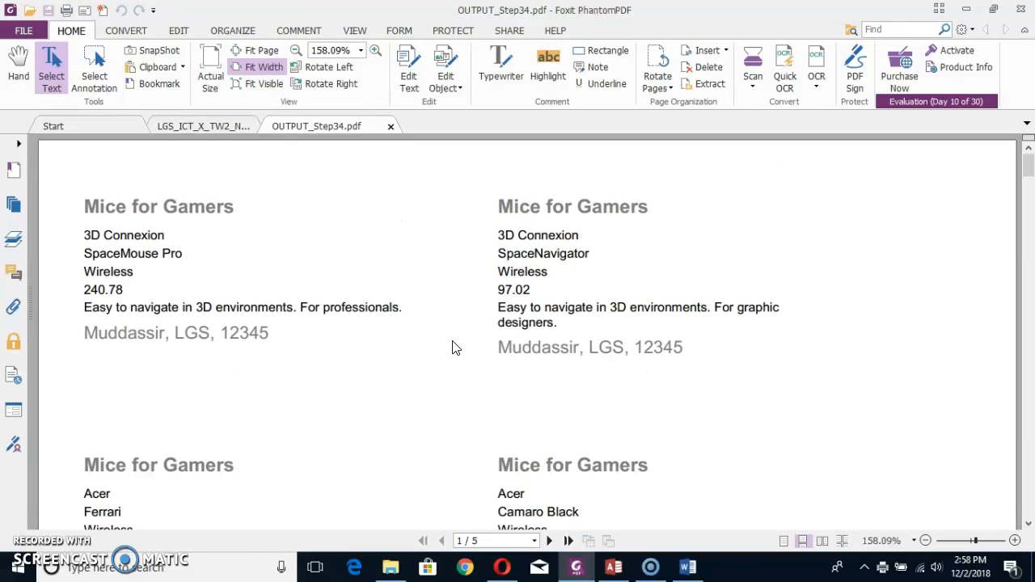